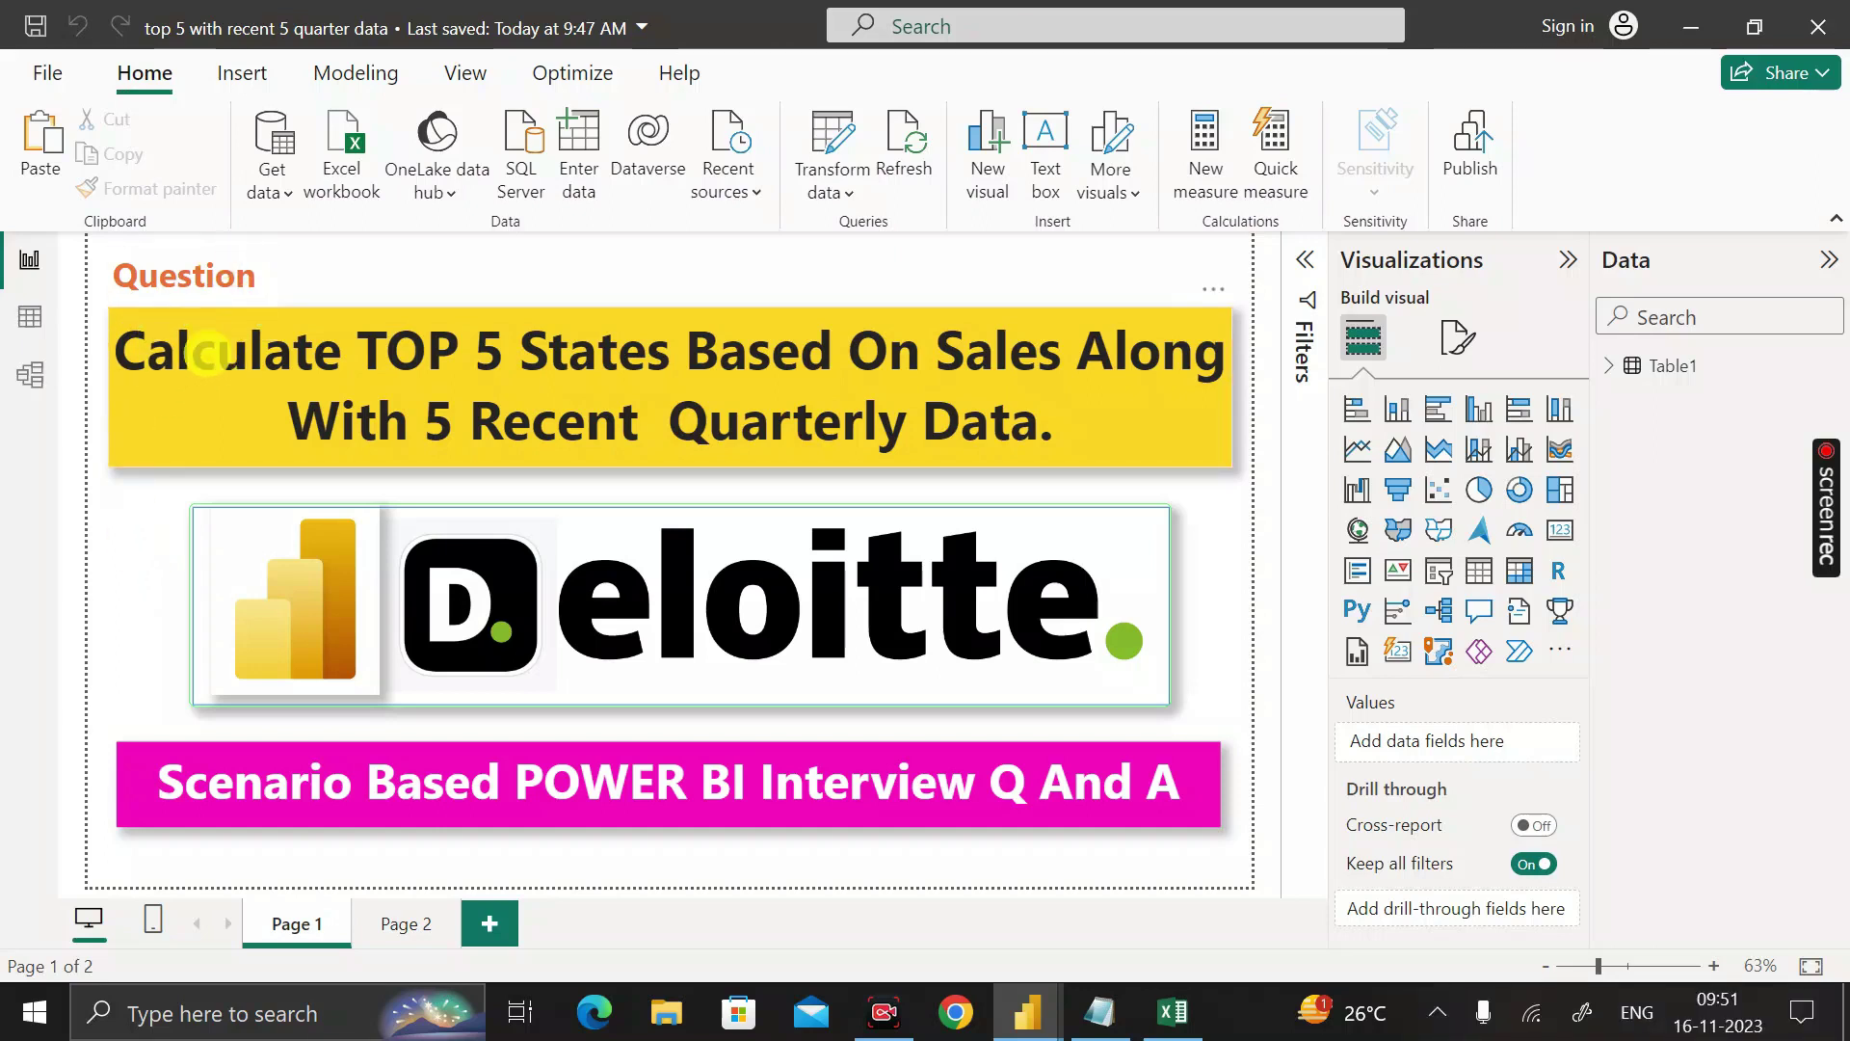
# Switch to the Sales Data workbook in Excel and look over its Date, State and Sales columns.
pyautogui.click(1166, 1017)
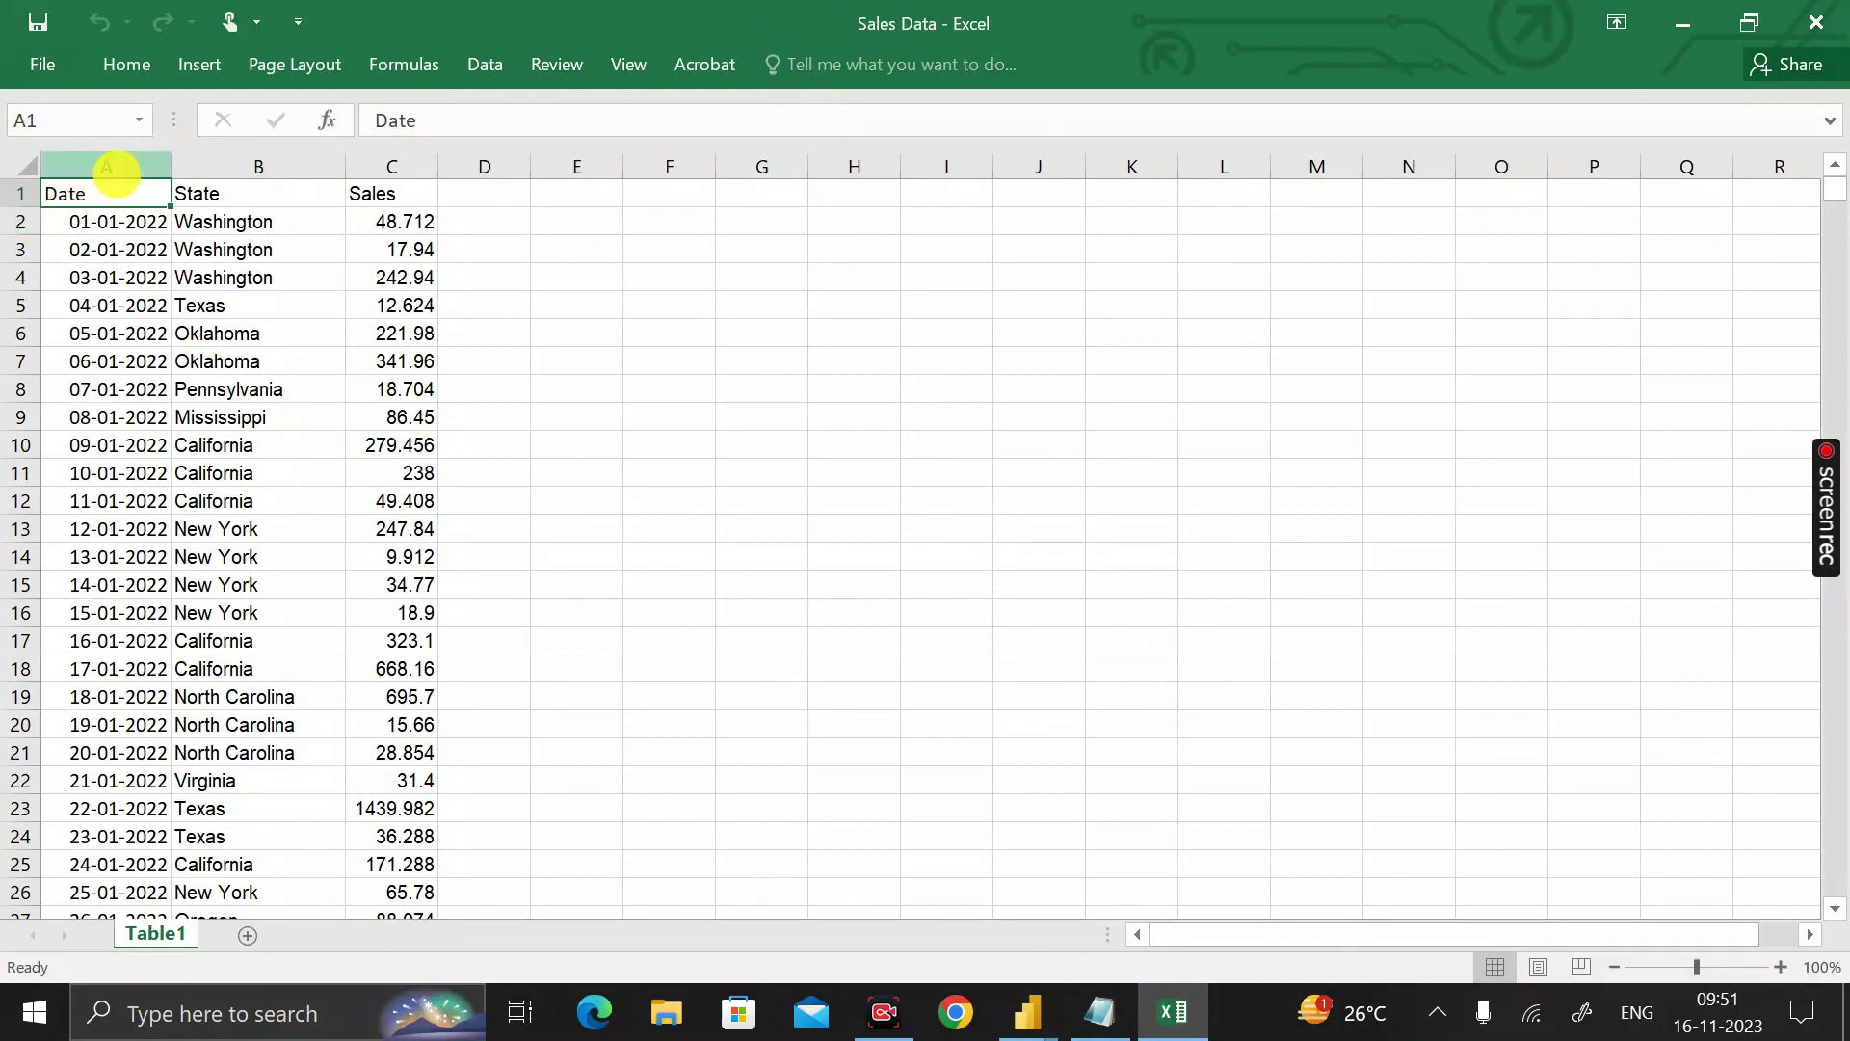
pyautogui.click(107, 168)
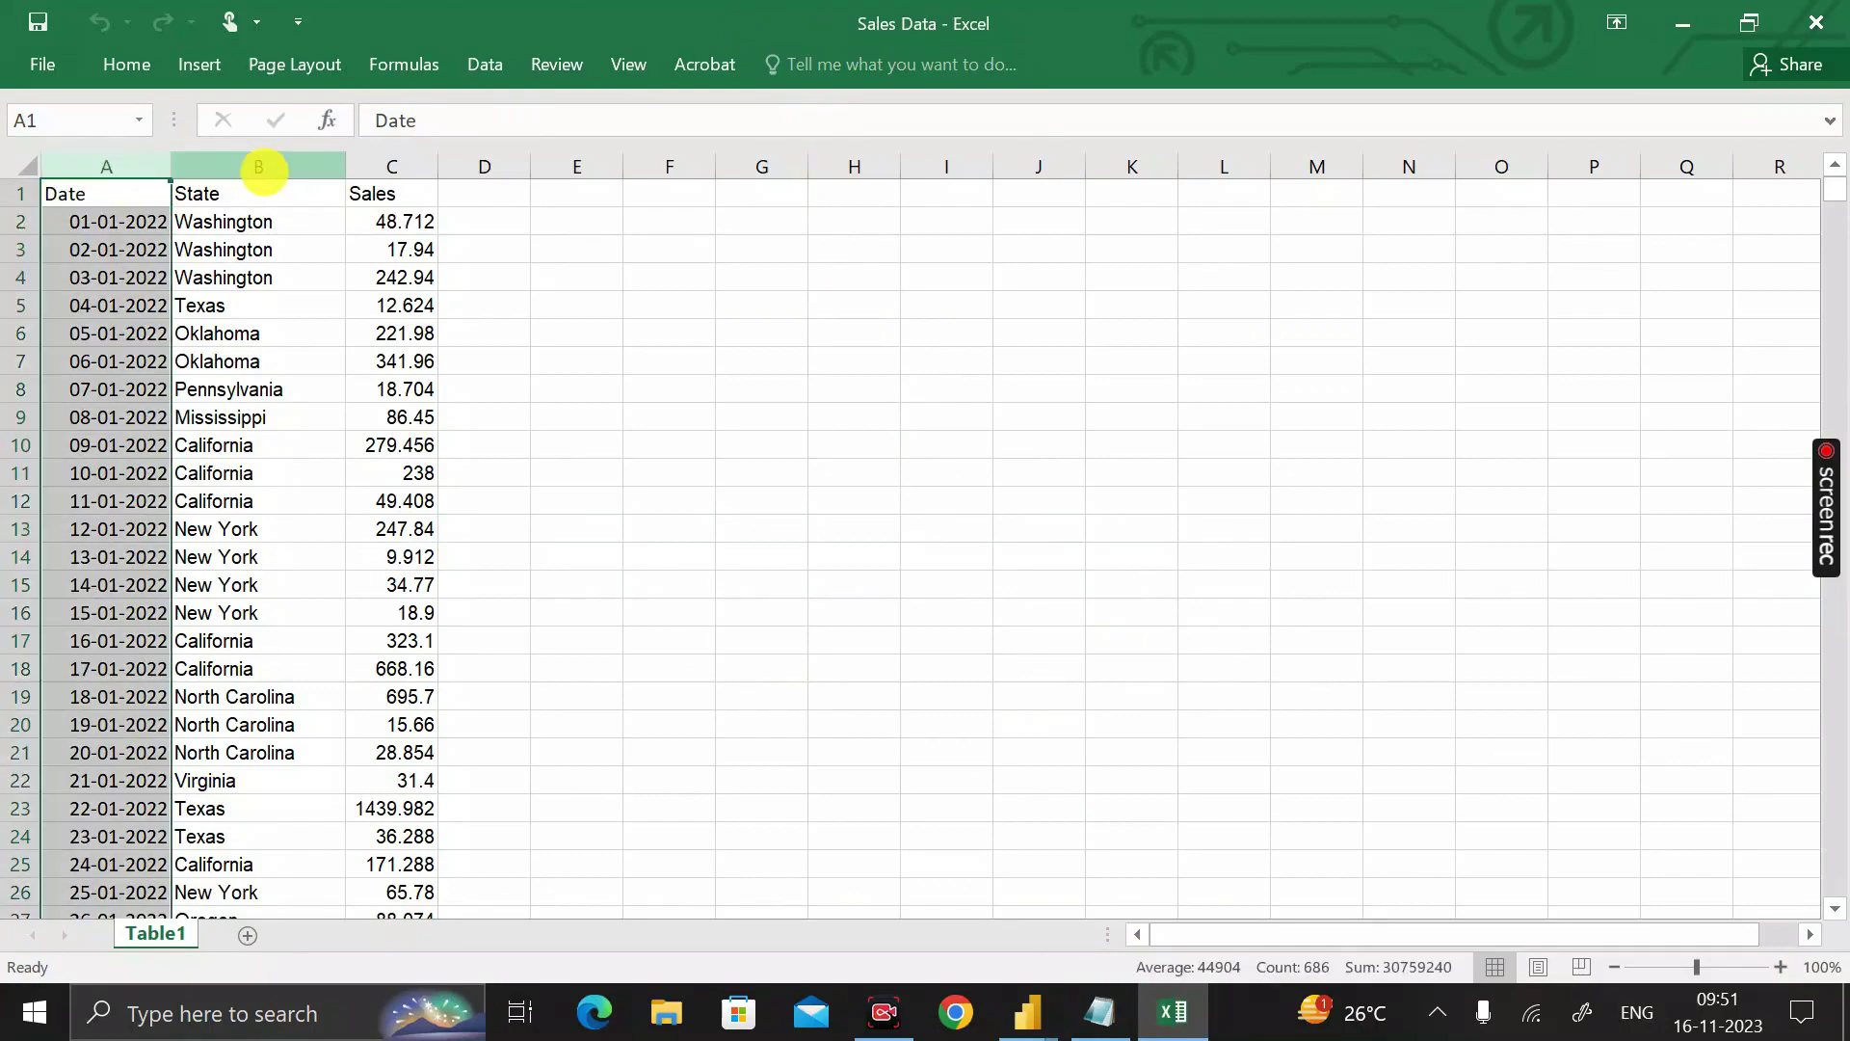
pyautogui.click(260, 173)
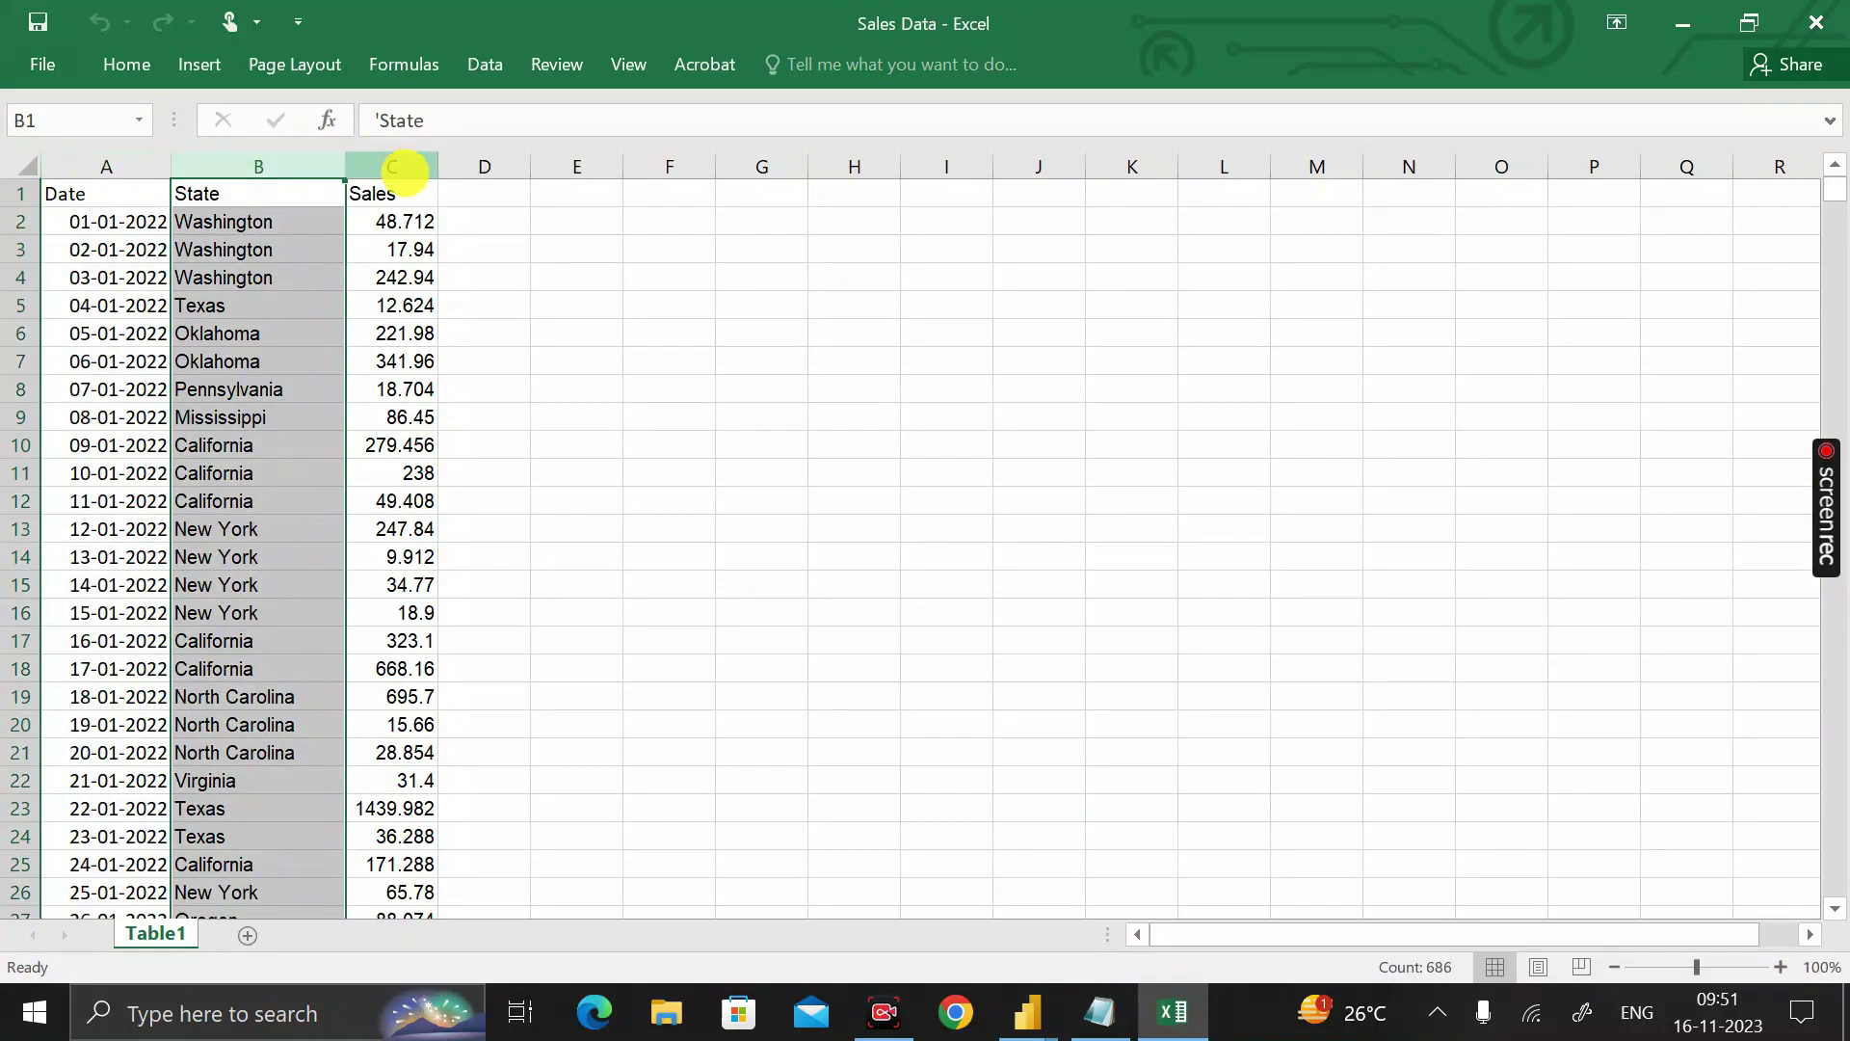
pyautogui.click(394, 172)
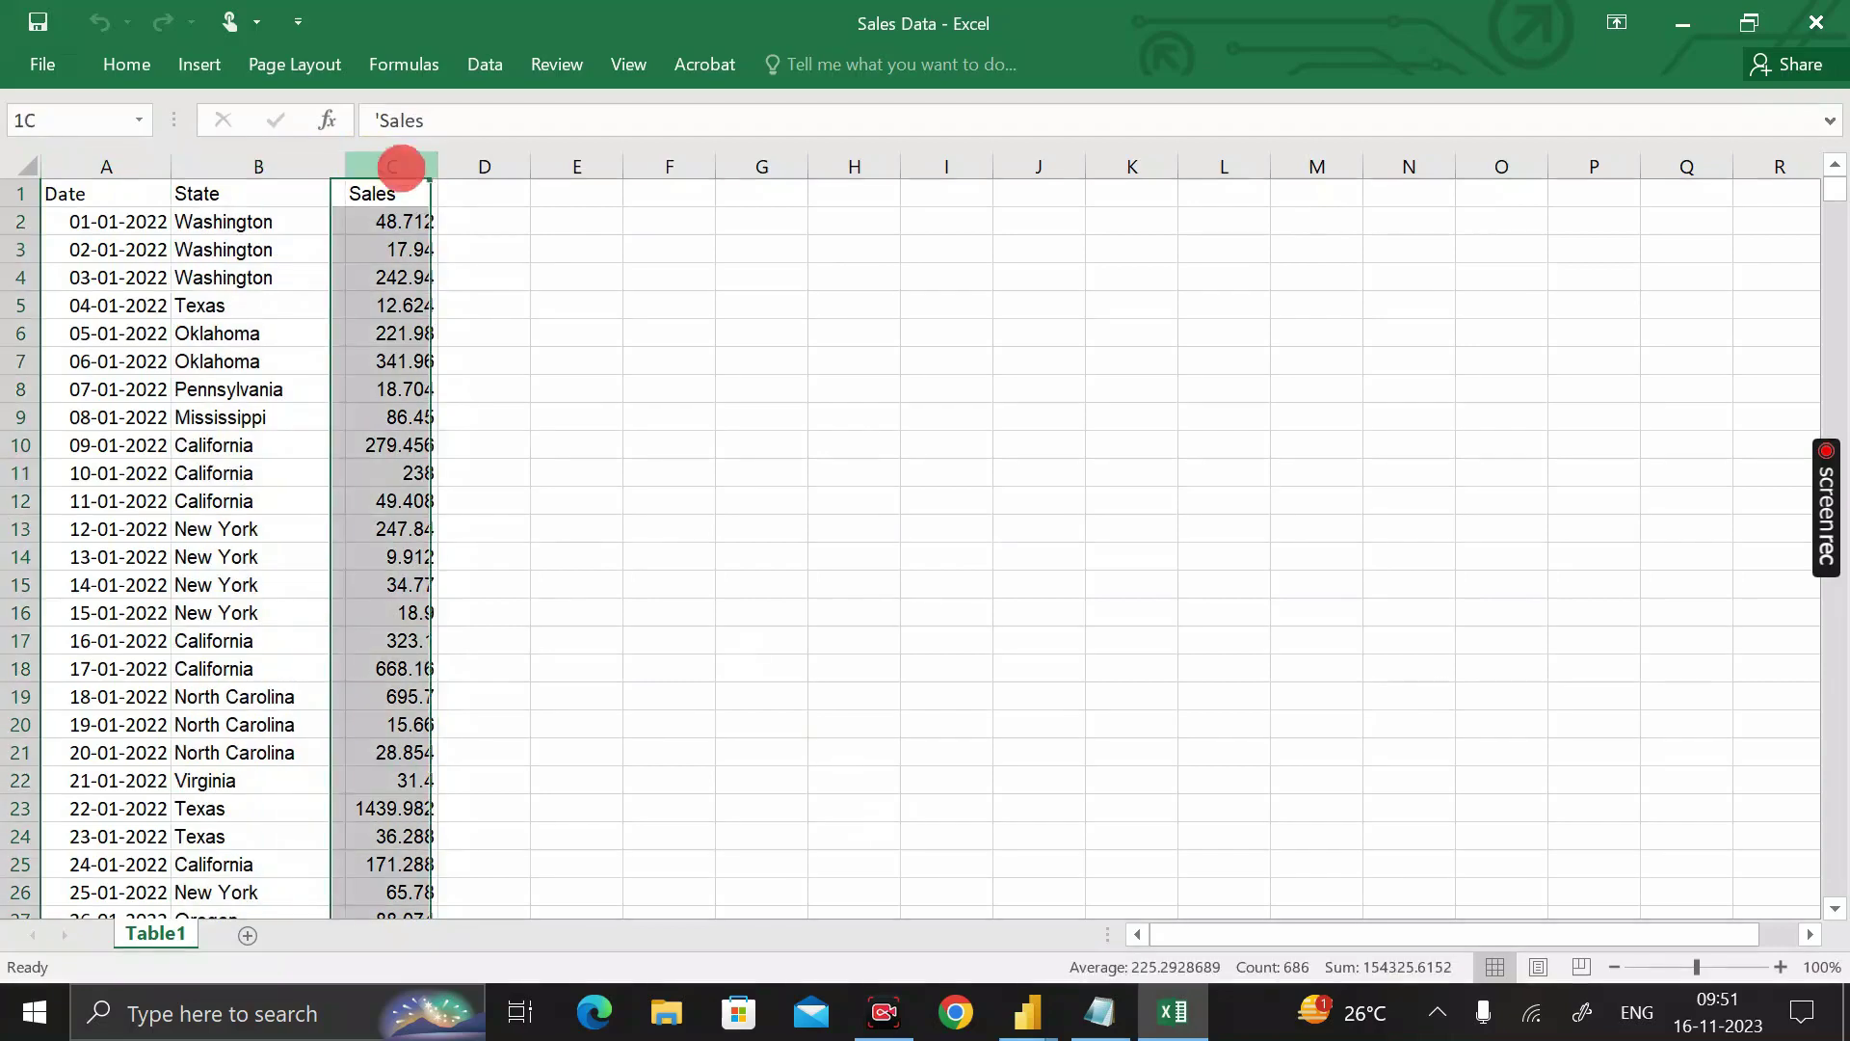
pyautogui.click(294, 168)
pyautogui.click(106, 169)
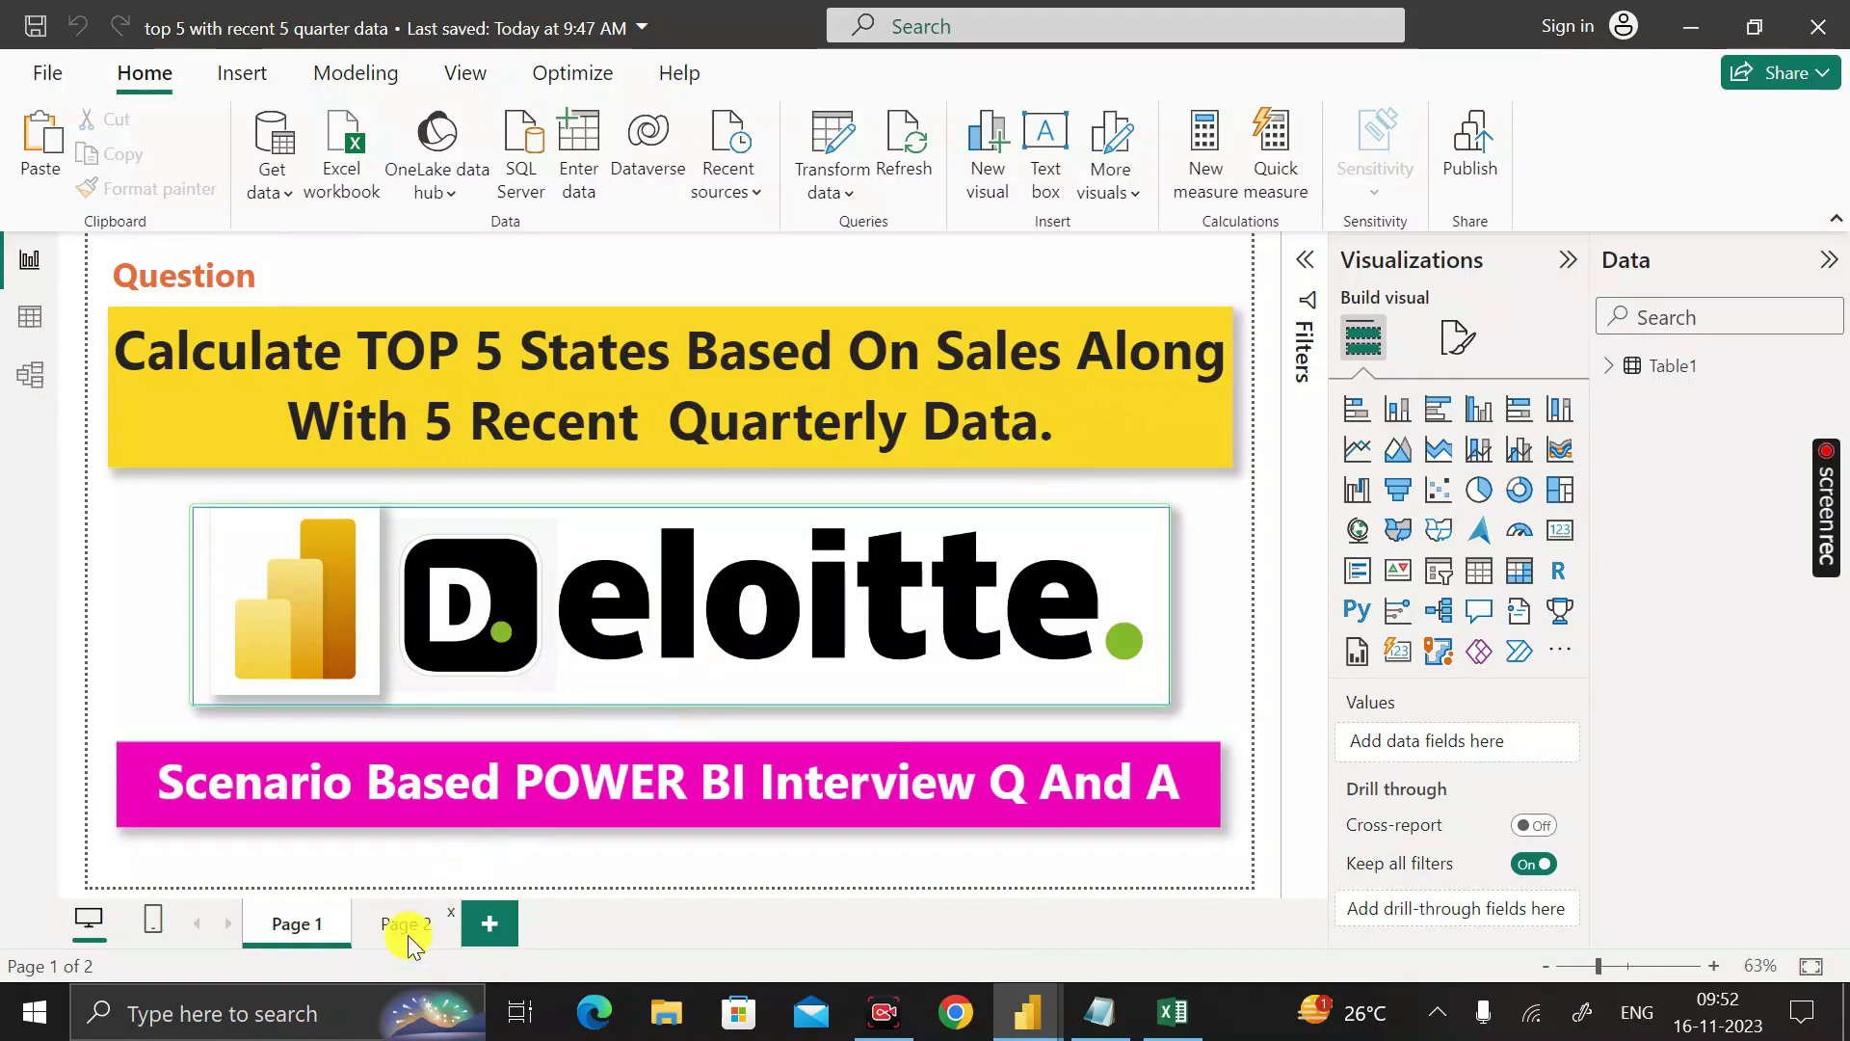
# Switch back to the Power BI report and examine the finished top 5 states chart on Page 2.
pyautogui.click(440, 913)
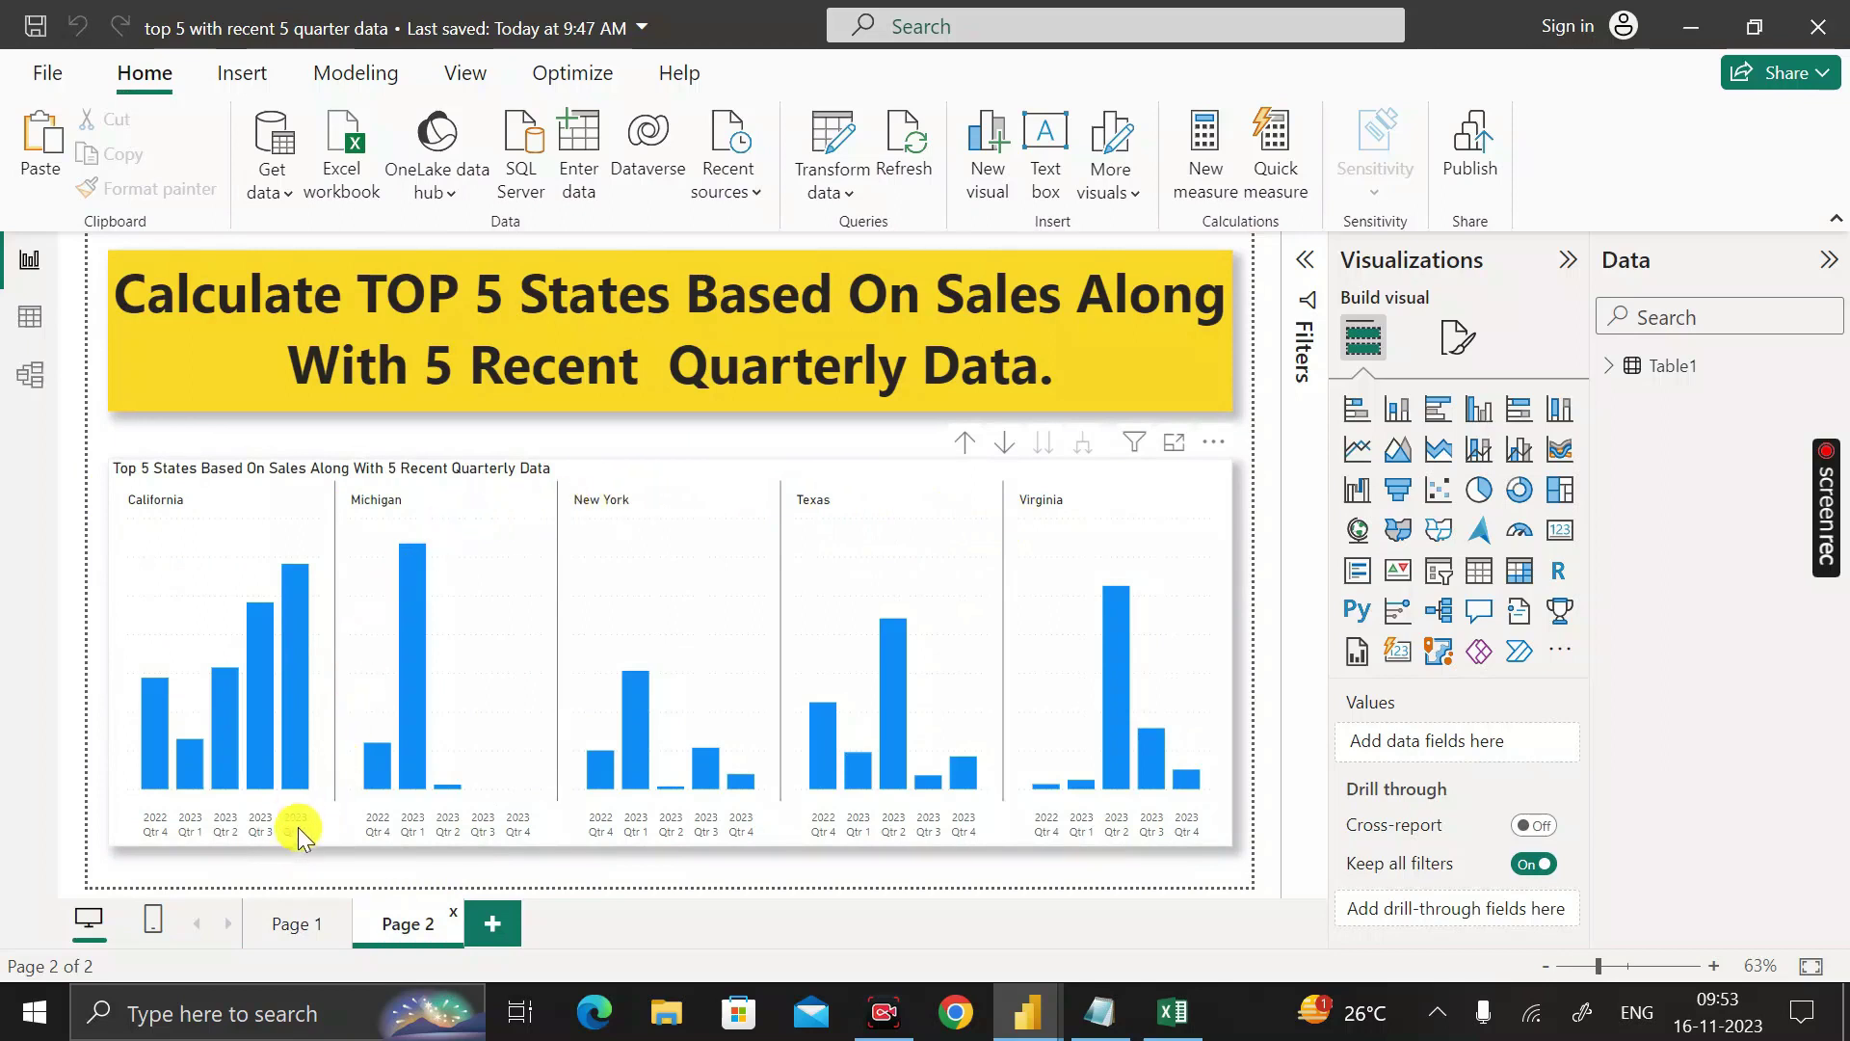
pyautogui.moveTo(1721, 1036)
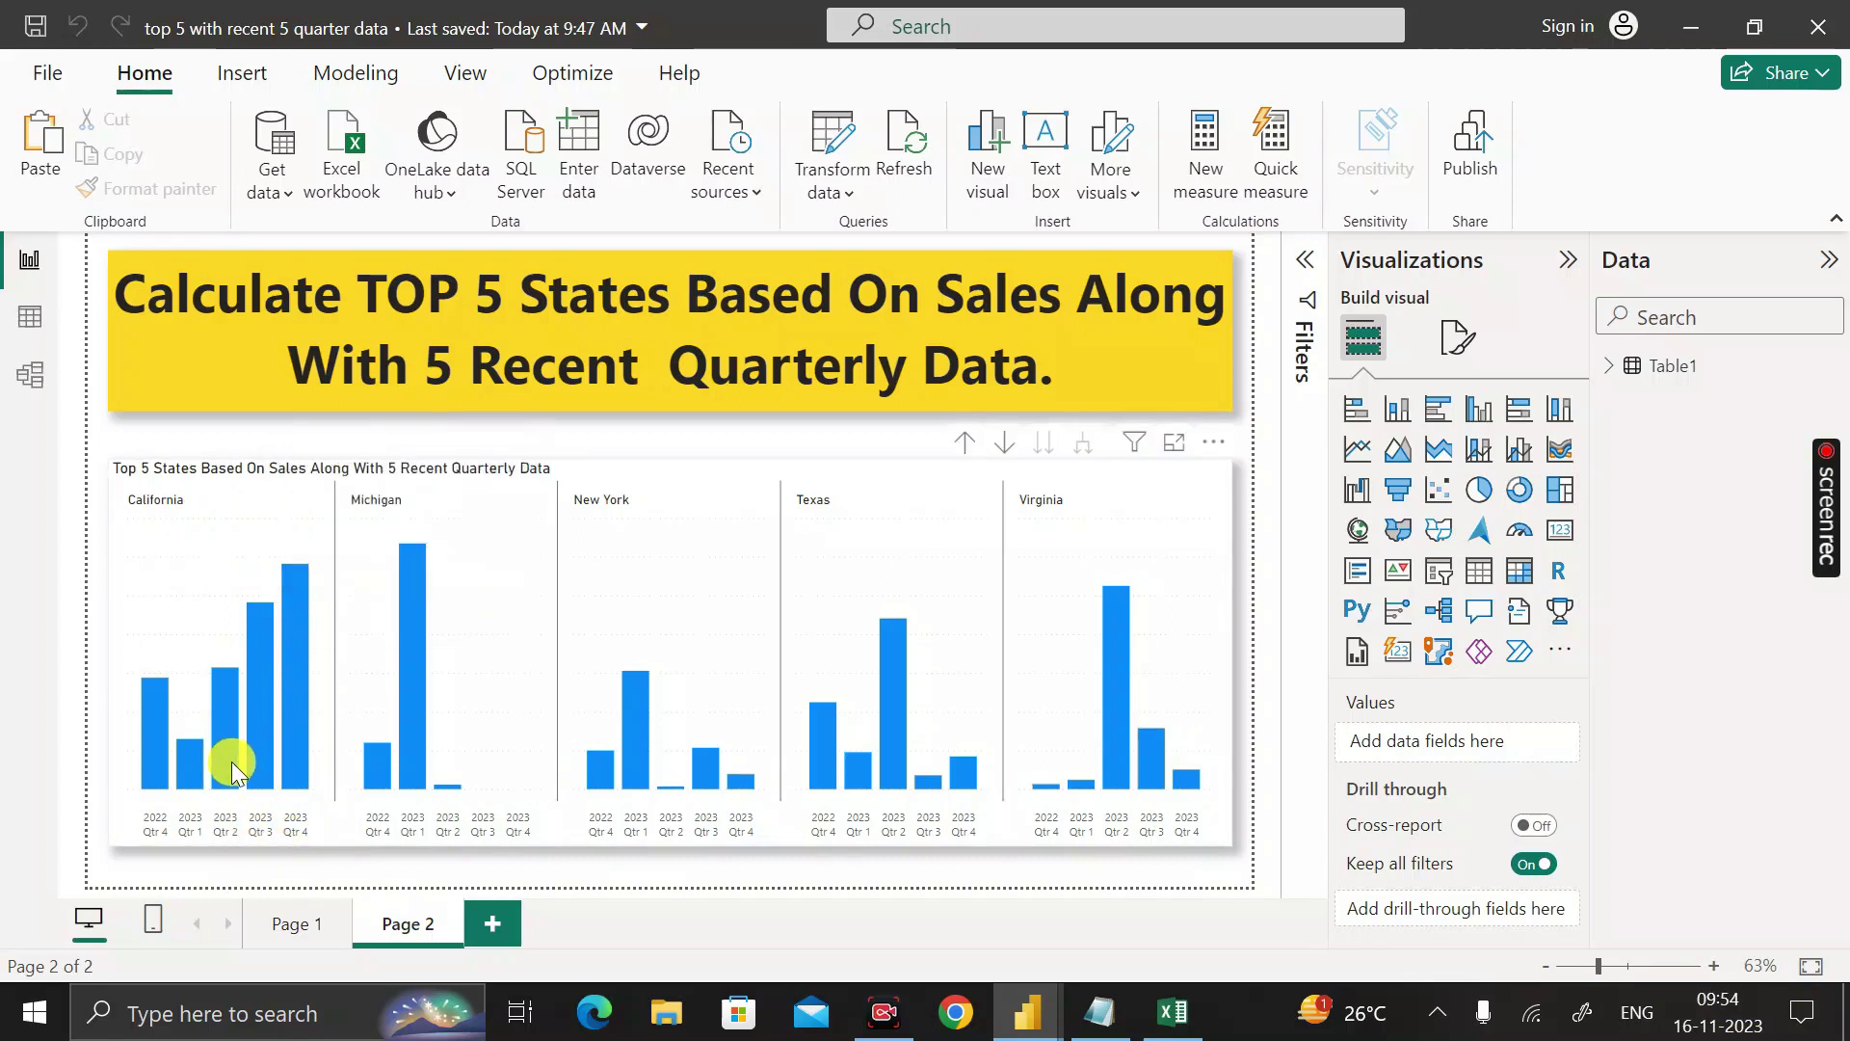
pyautogui.moveTo(221, 770)
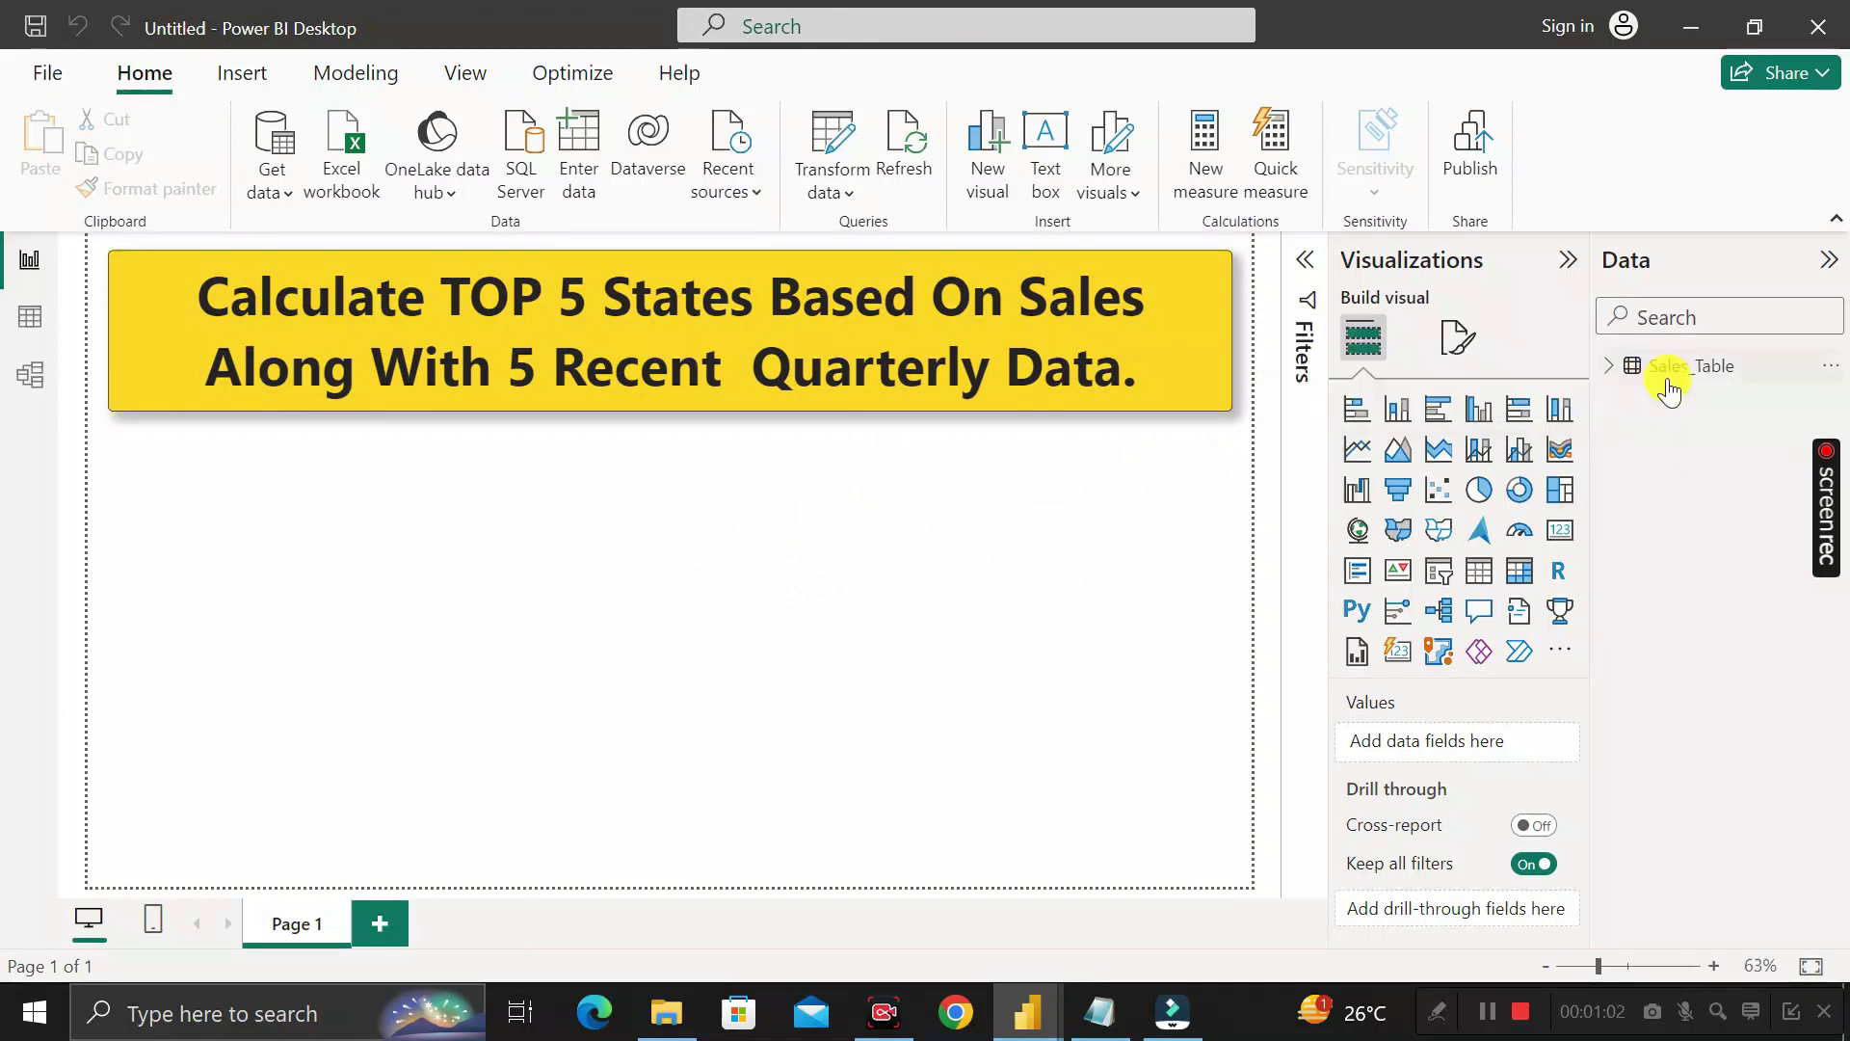
# Show the Sales_Table rows in the table view and sort them by Date in ascending order.
pyautogui.click(1608, 366)
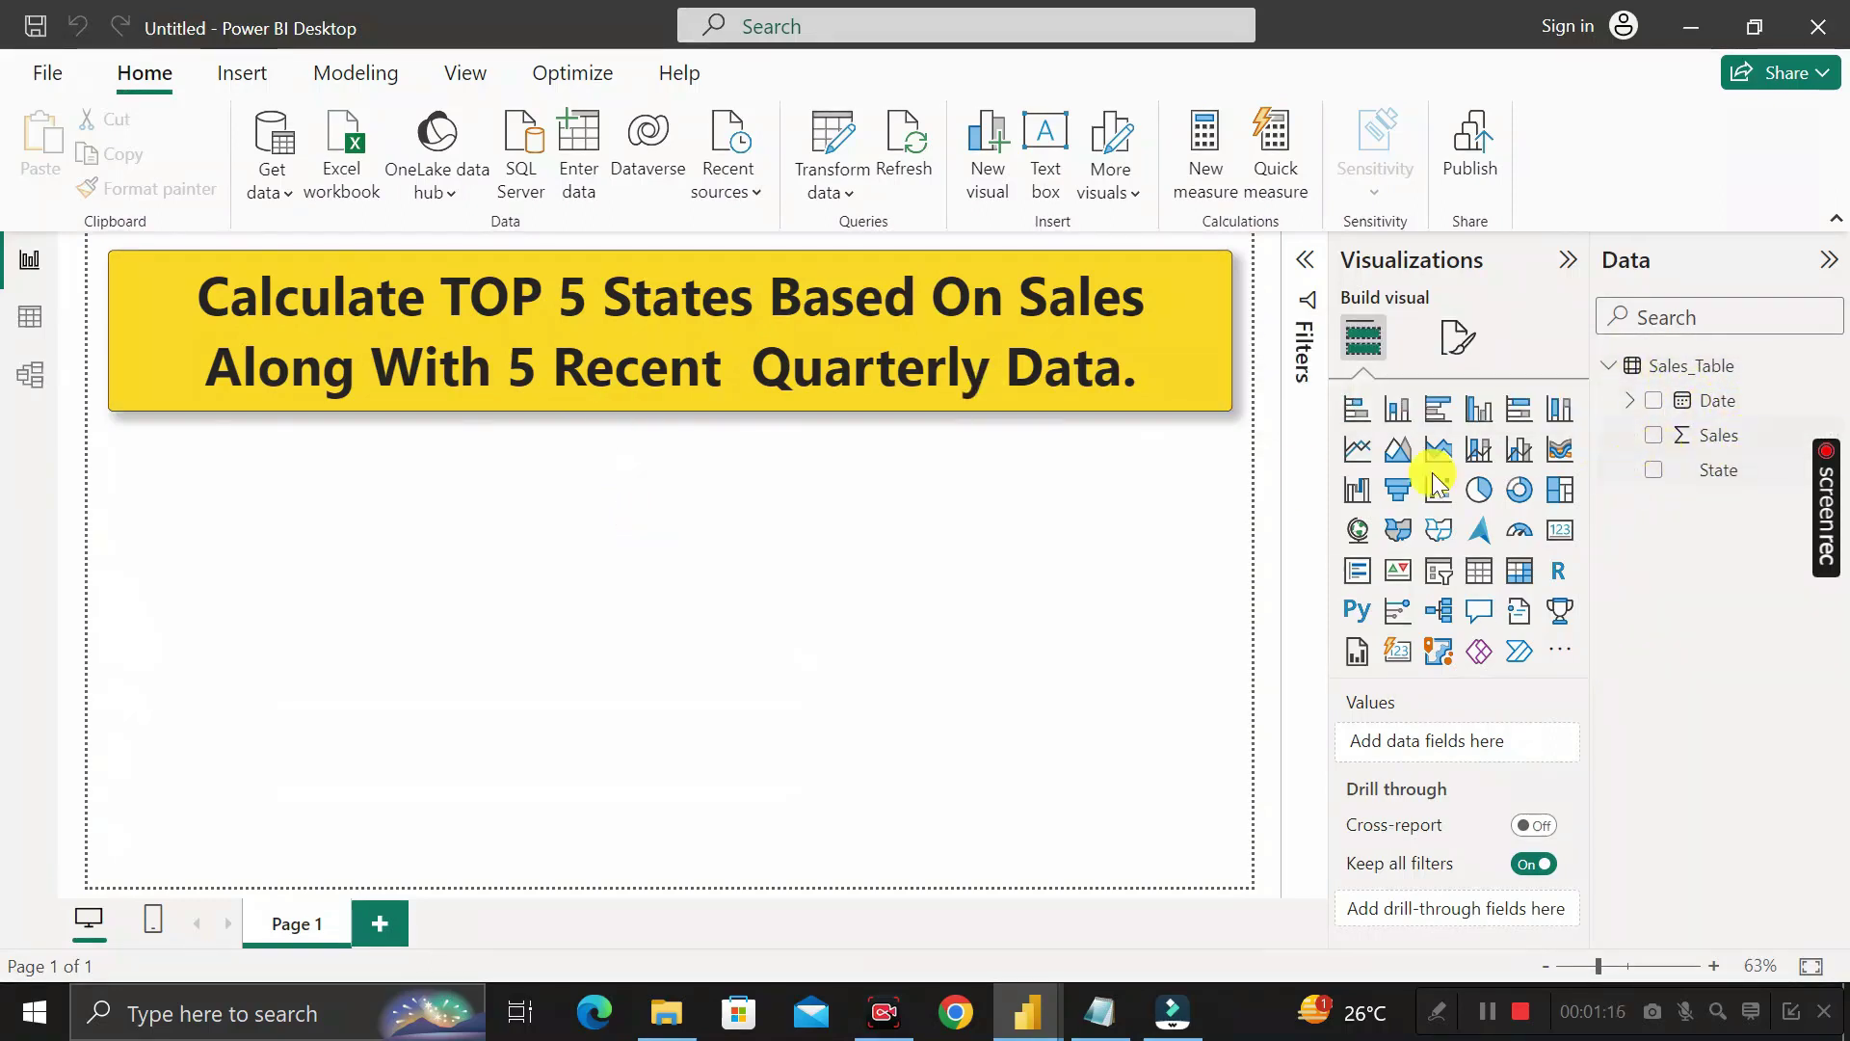
pyautogui.click(26, 321)
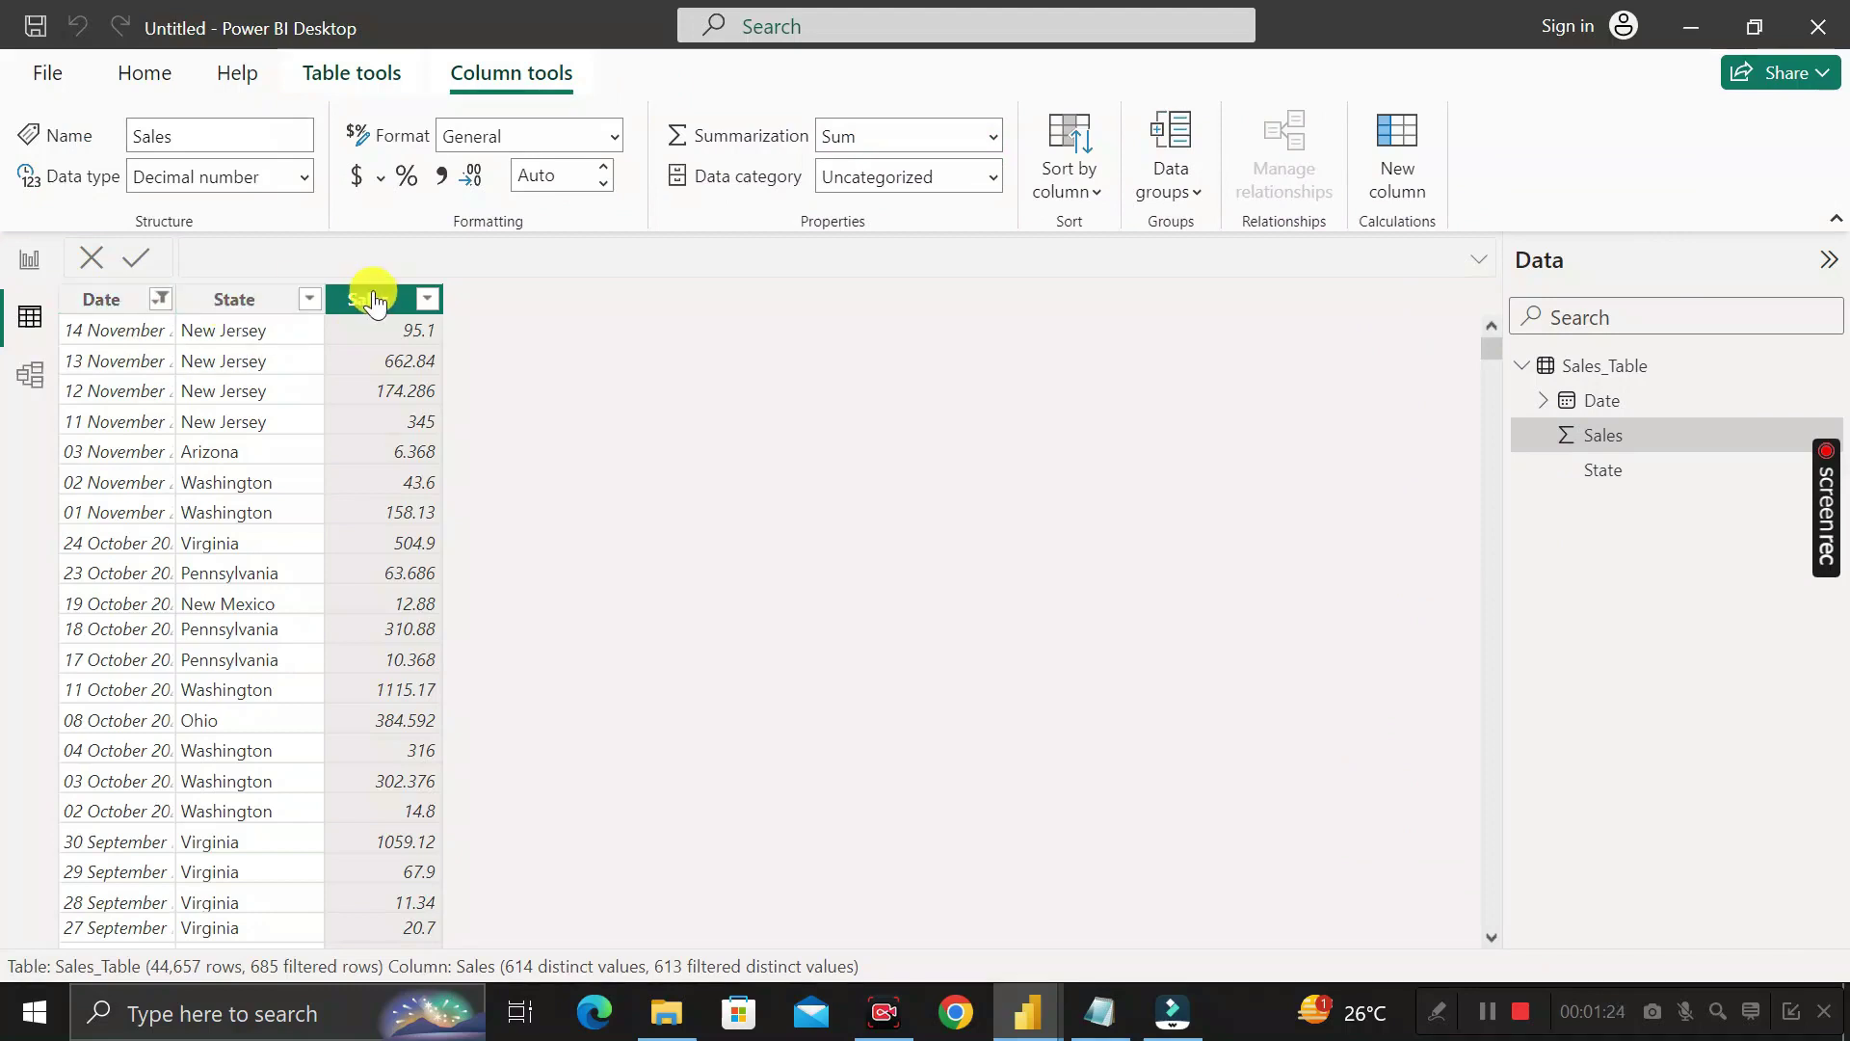
pyautogui.click(182, 299)
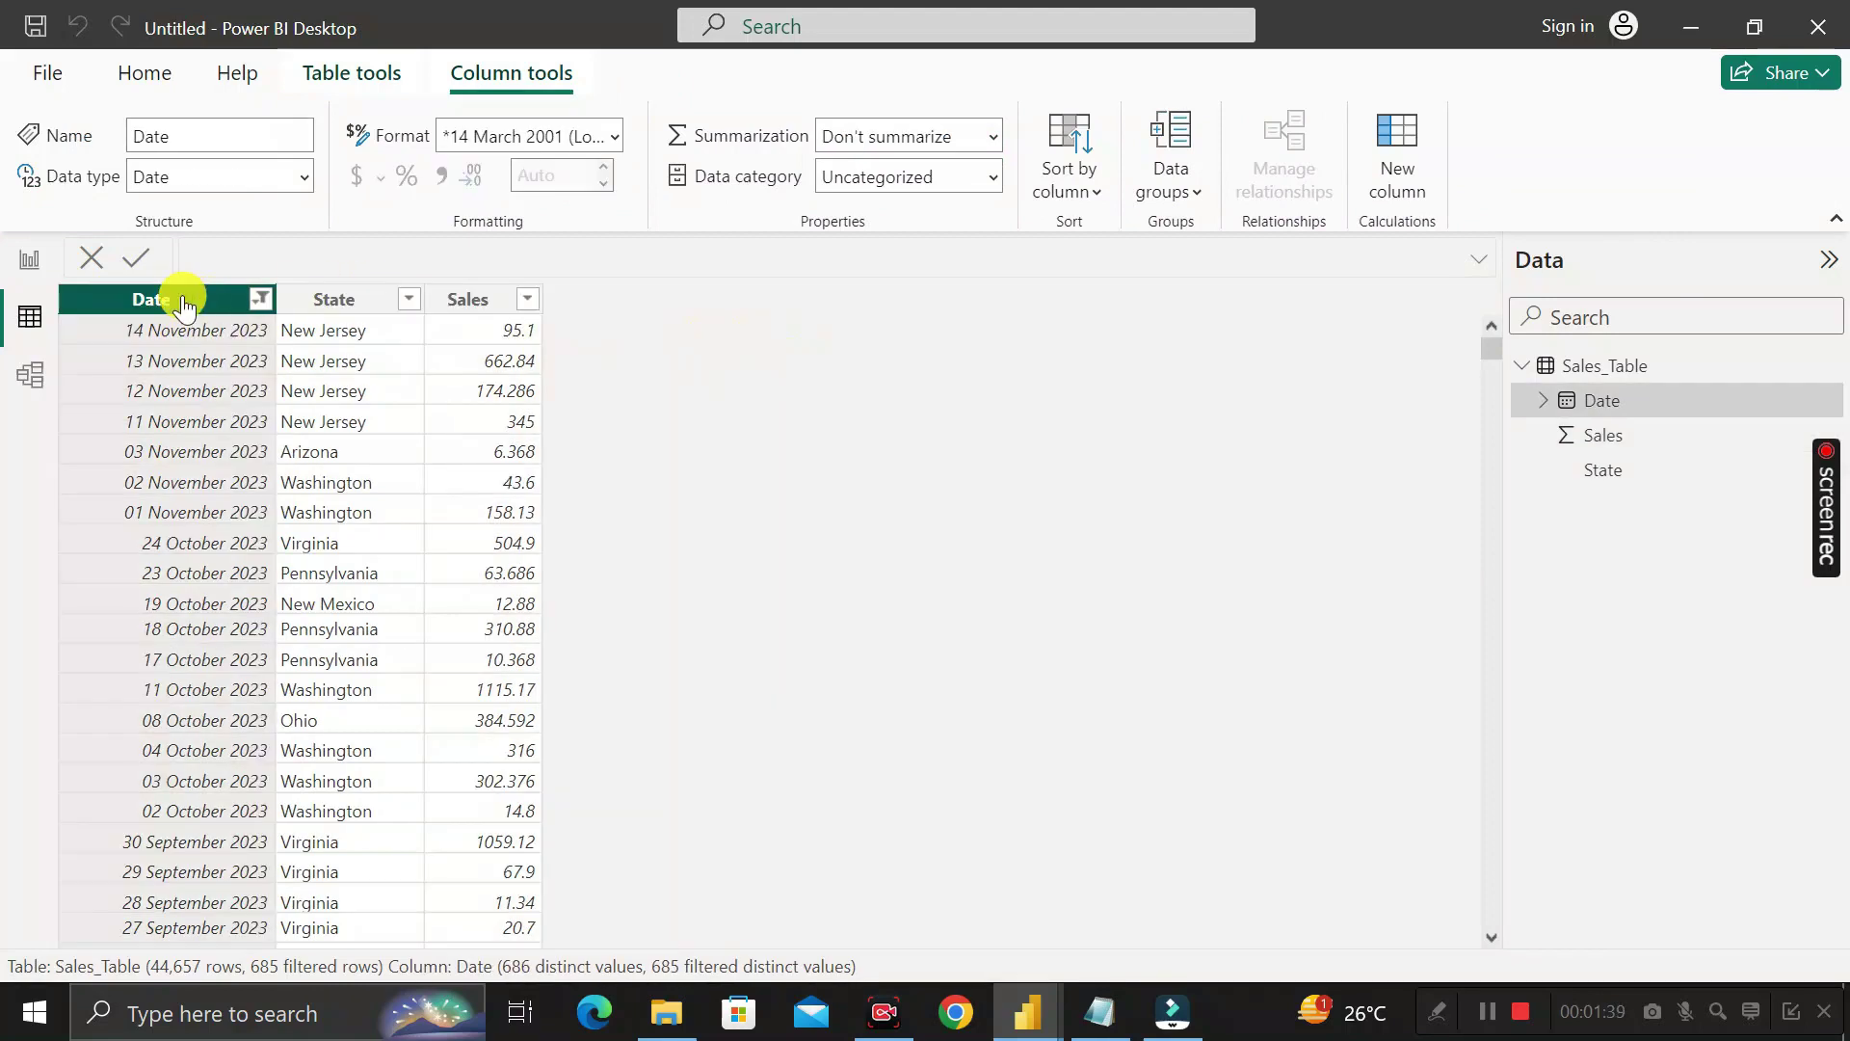
pyautogui.rightClick(184, 302)
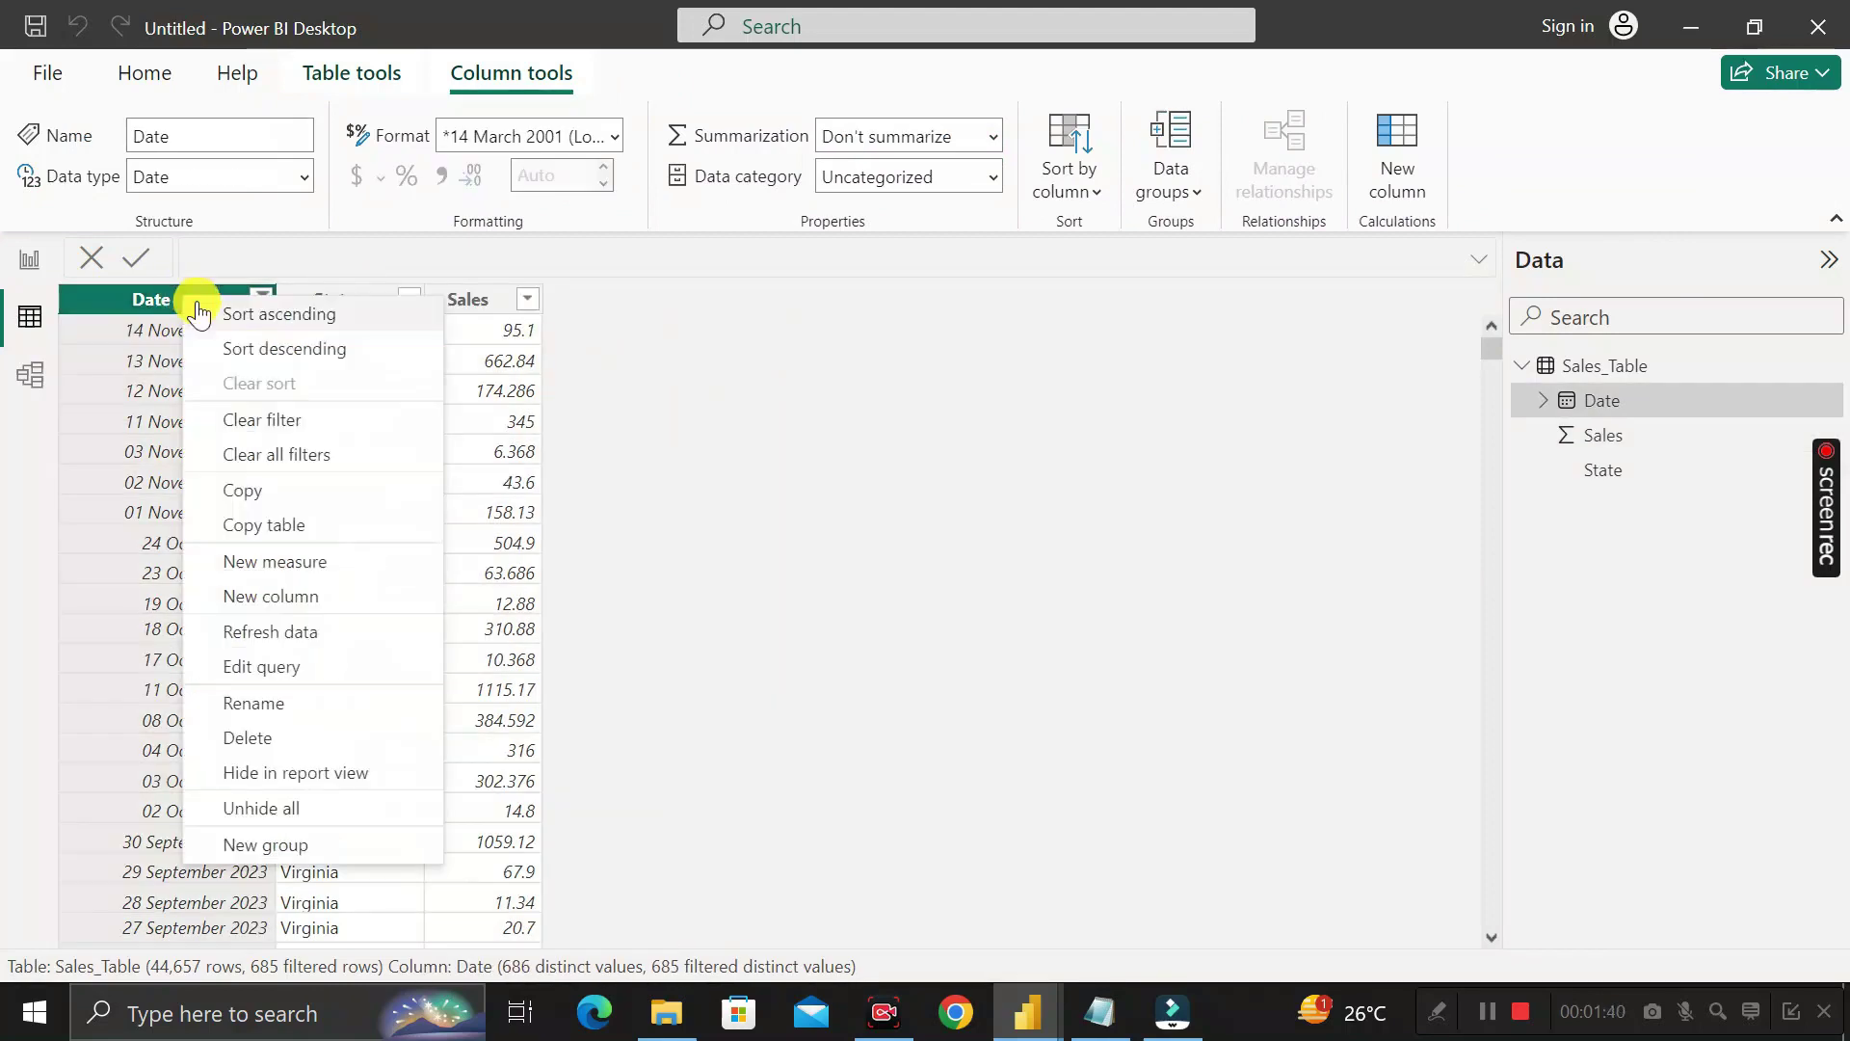
pyautogui.click(284, 315)
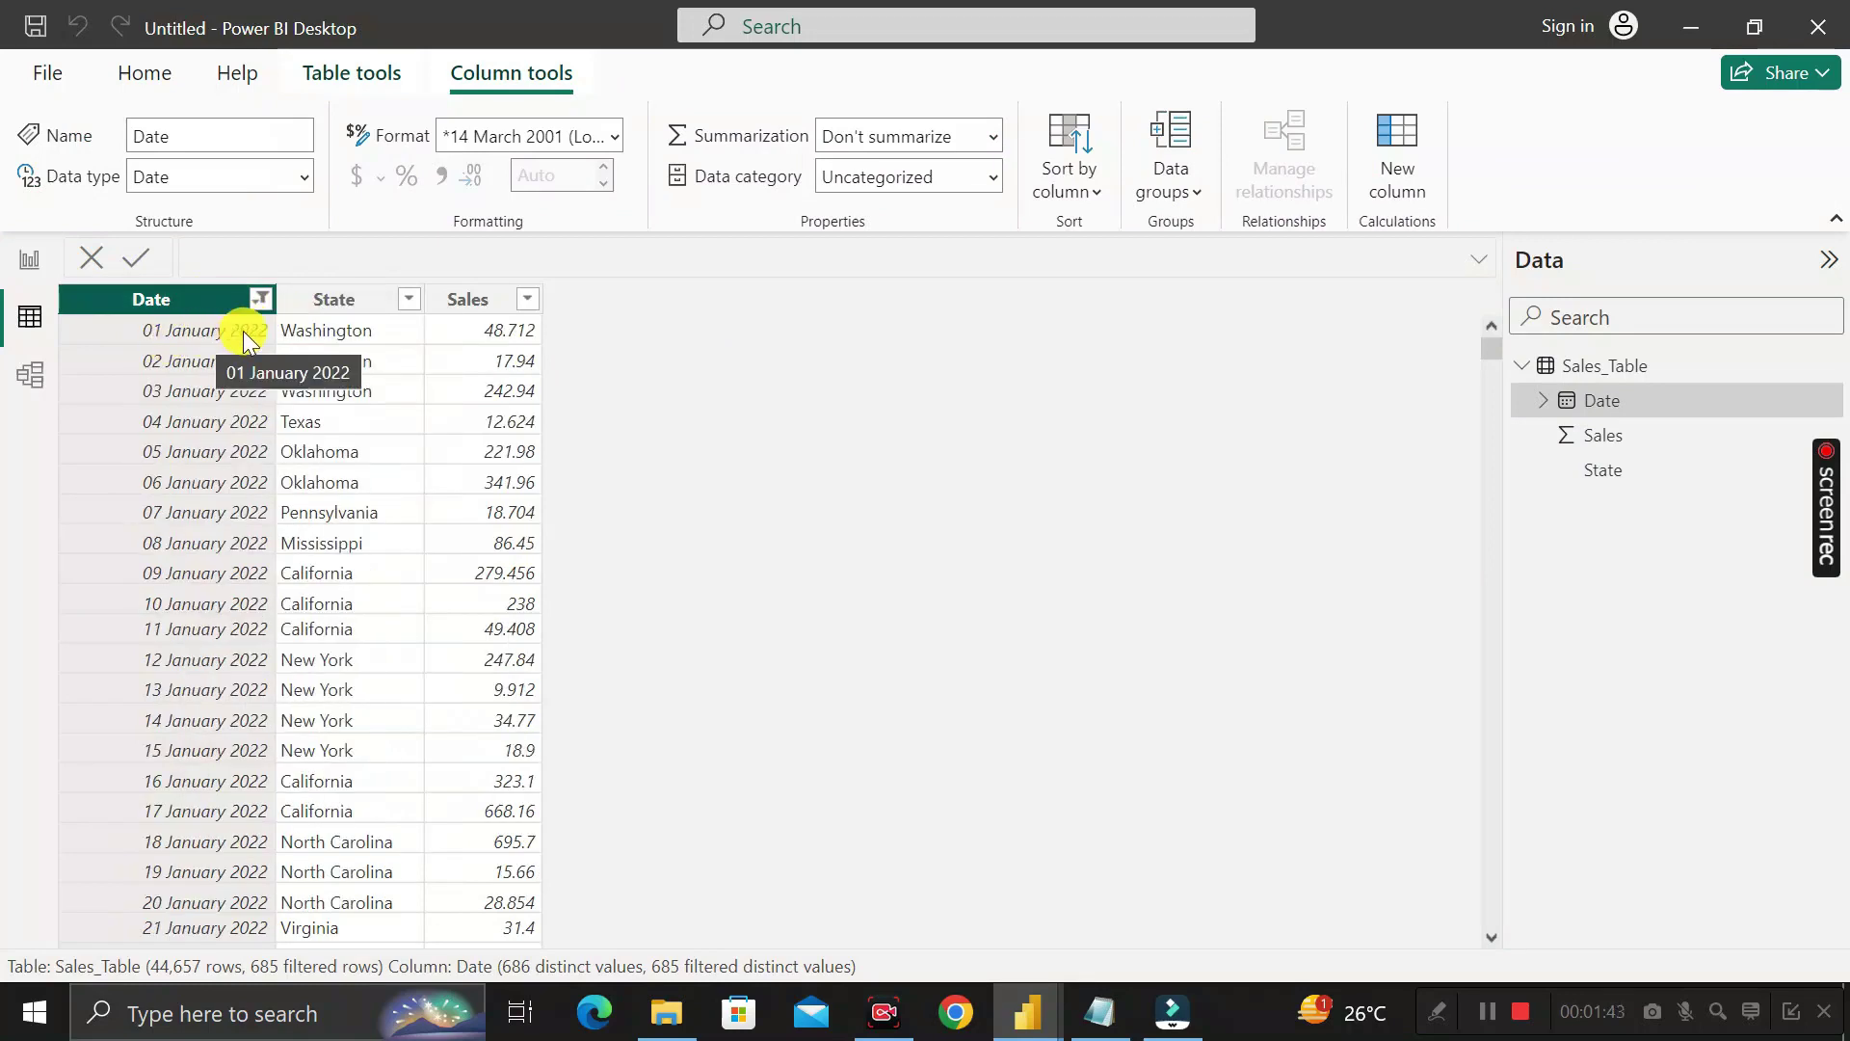
# Review the date range of Sales_Table and its State, Sales and Date columns.
pyautogui.moveTo(1492, 349); pyautogui.dragTo(1530, 956)
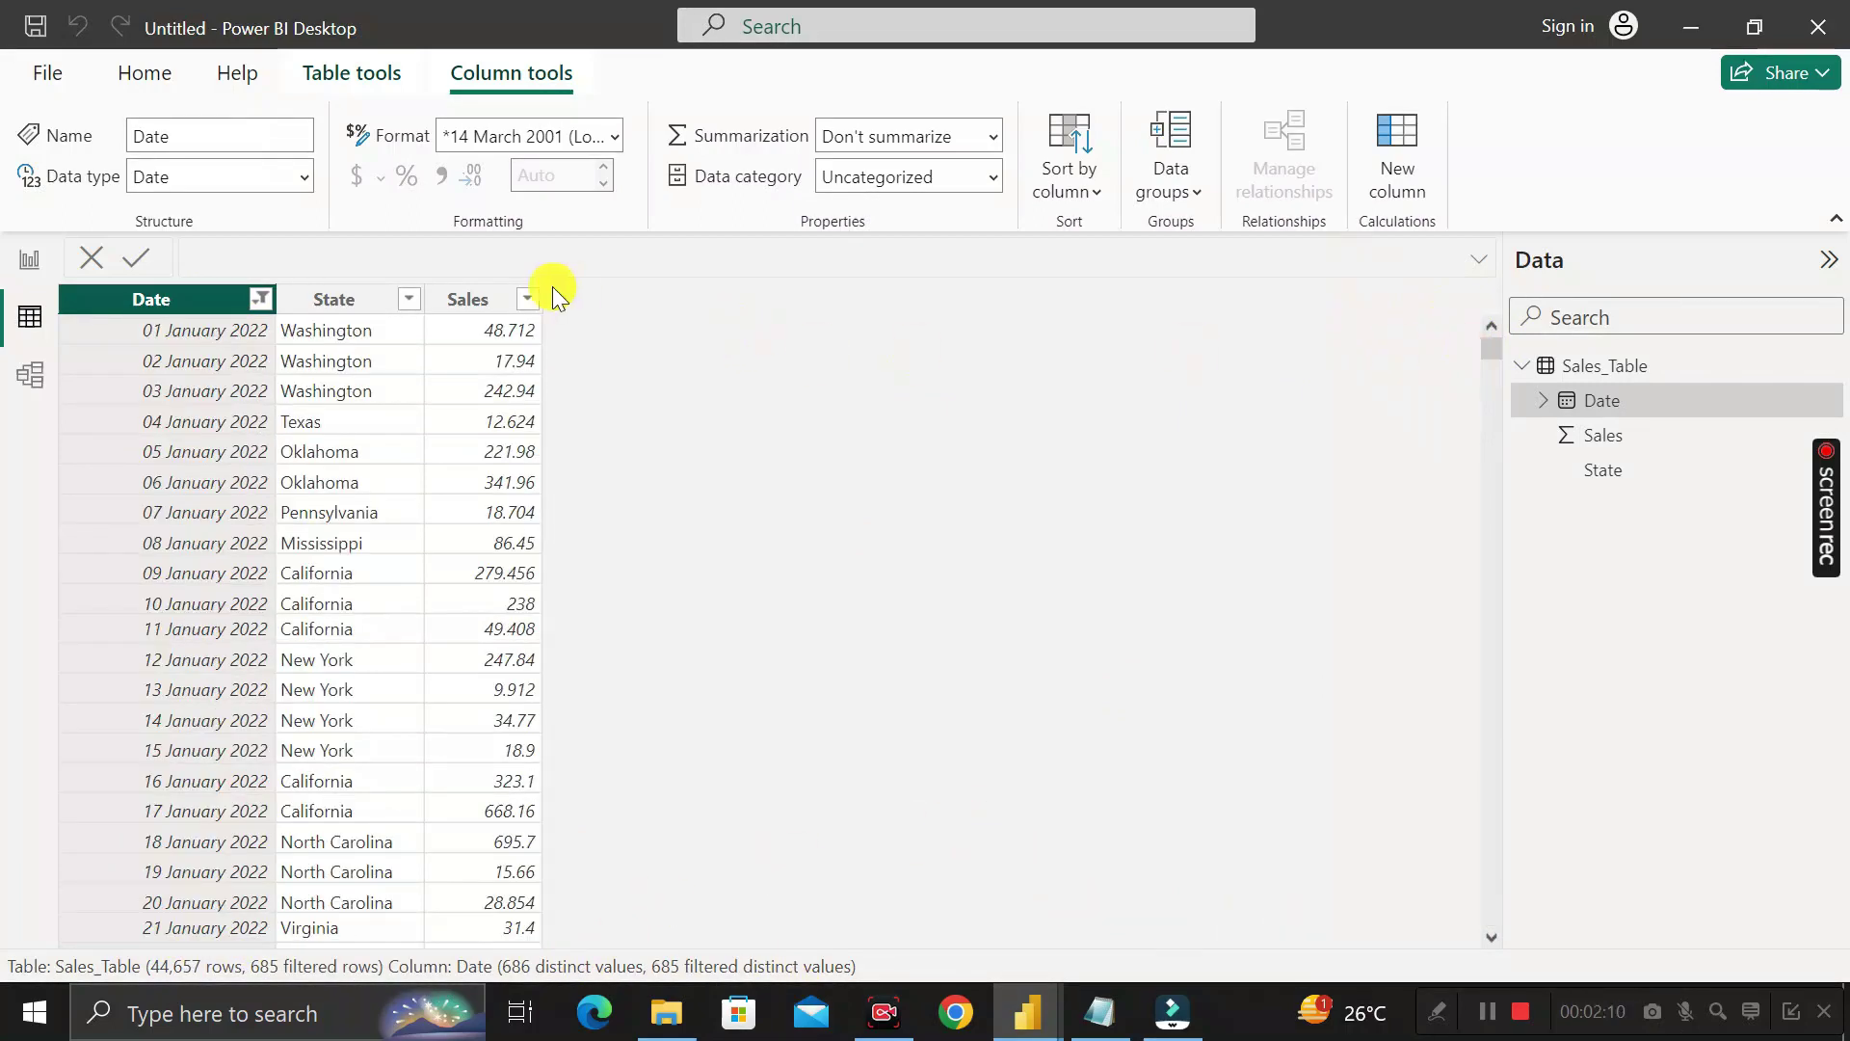
pyautogui.click(332, 298)
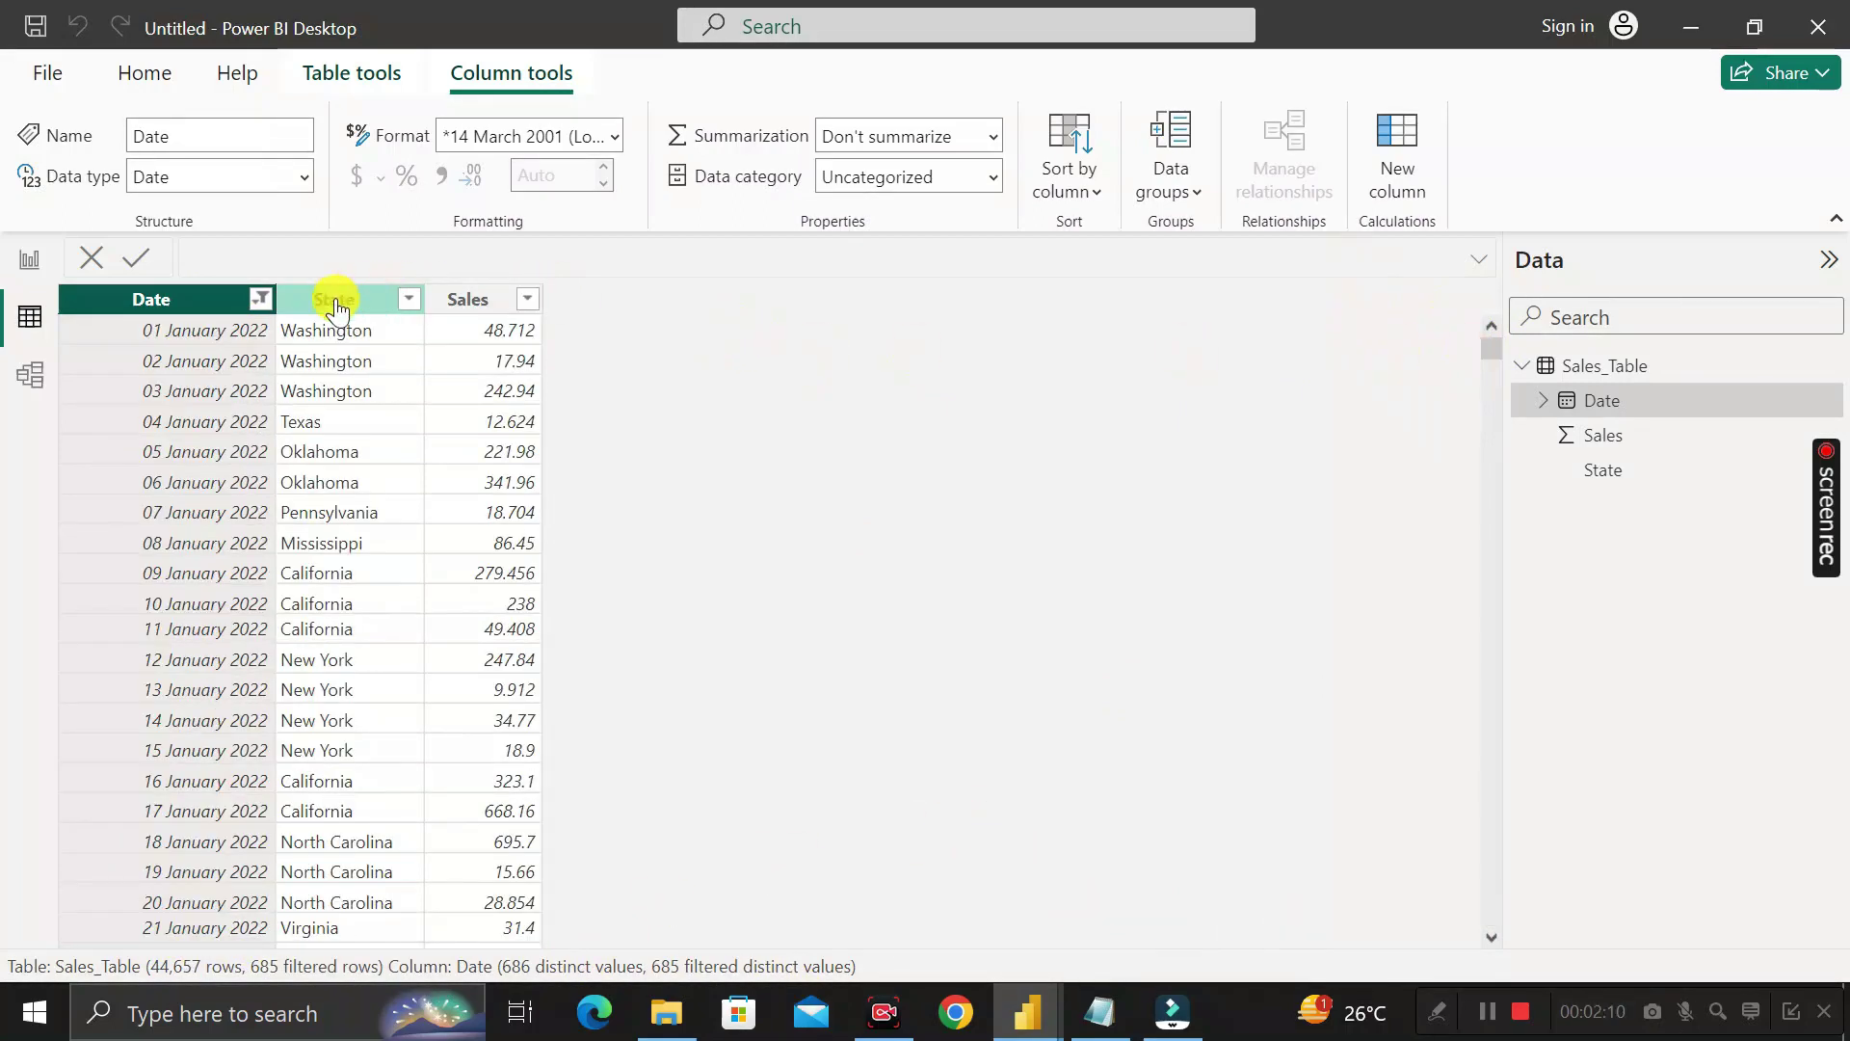
pyautogui.click(456, 301)
pyautogui.click(190, 298)
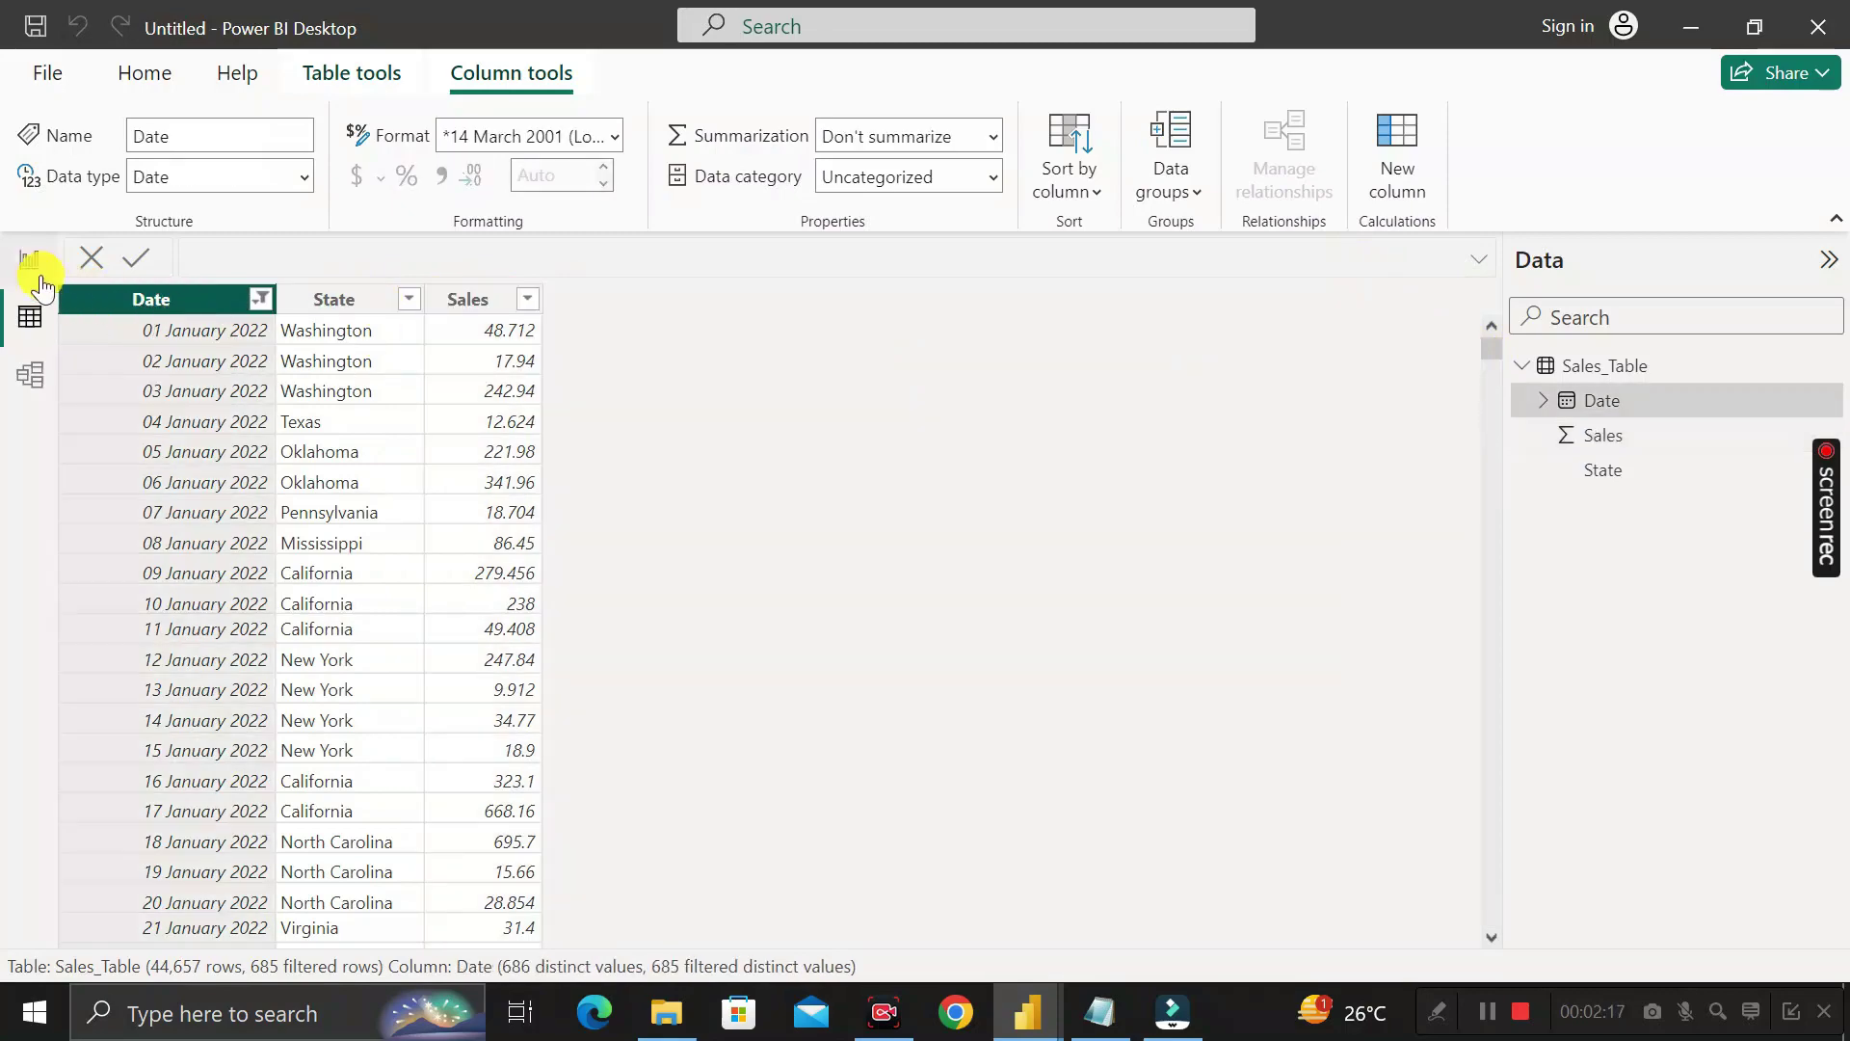
# Add a clustered column chart to the report page with the Date hierarchy's Year and Quarter on the X-axis.
pyautogui.click(32, 265)
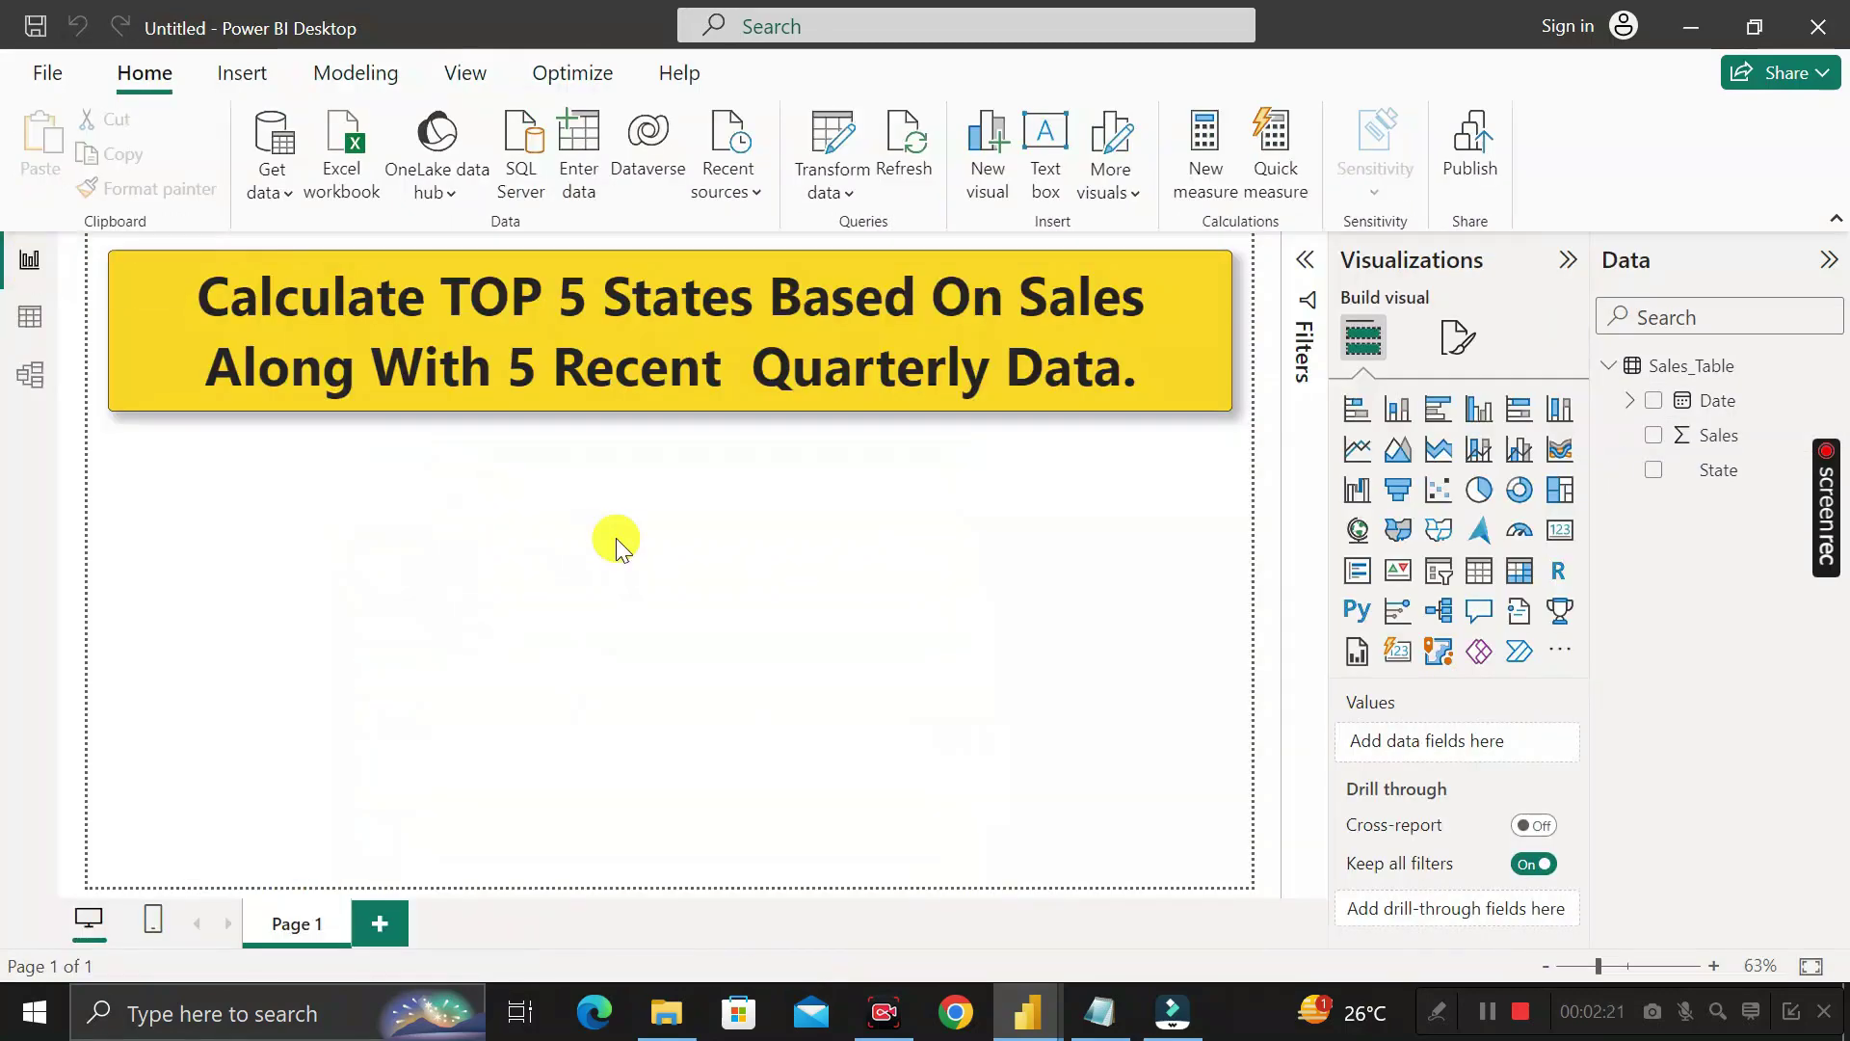
pyautogui.click(1477, 412)
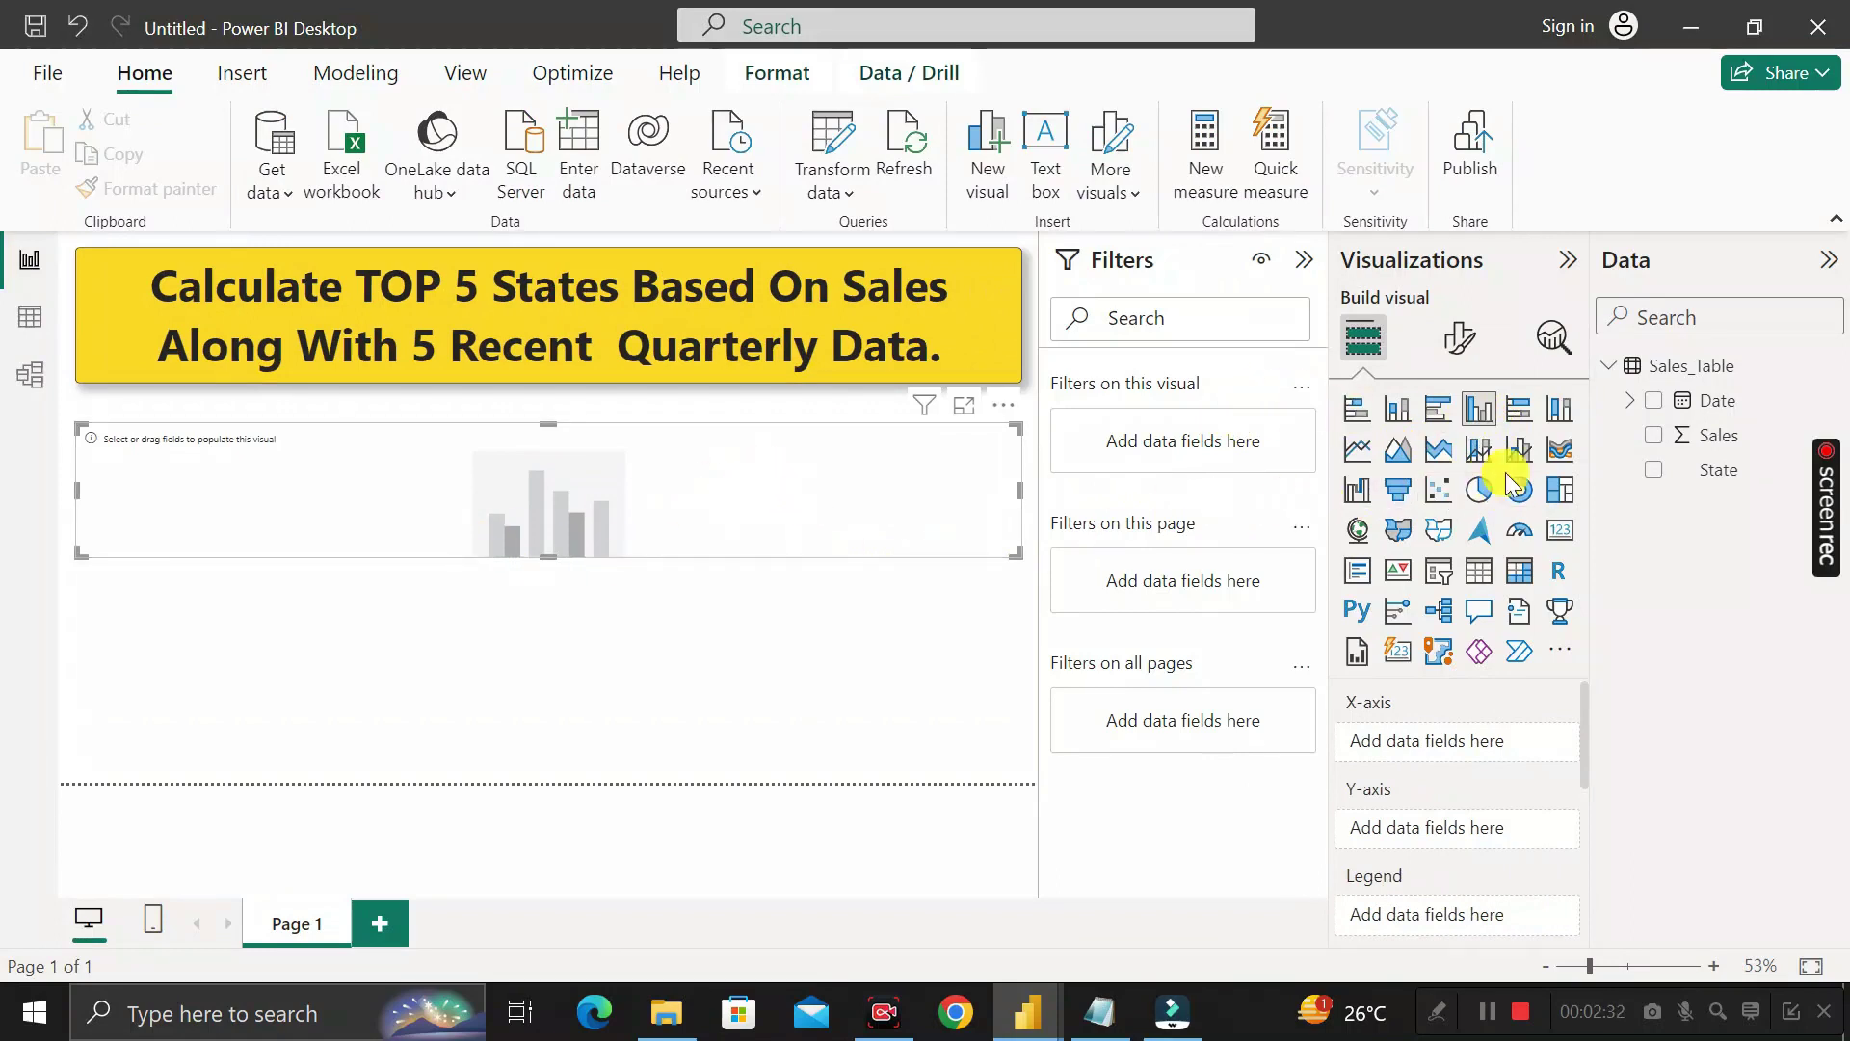
pyautogui.click(1626, 403)
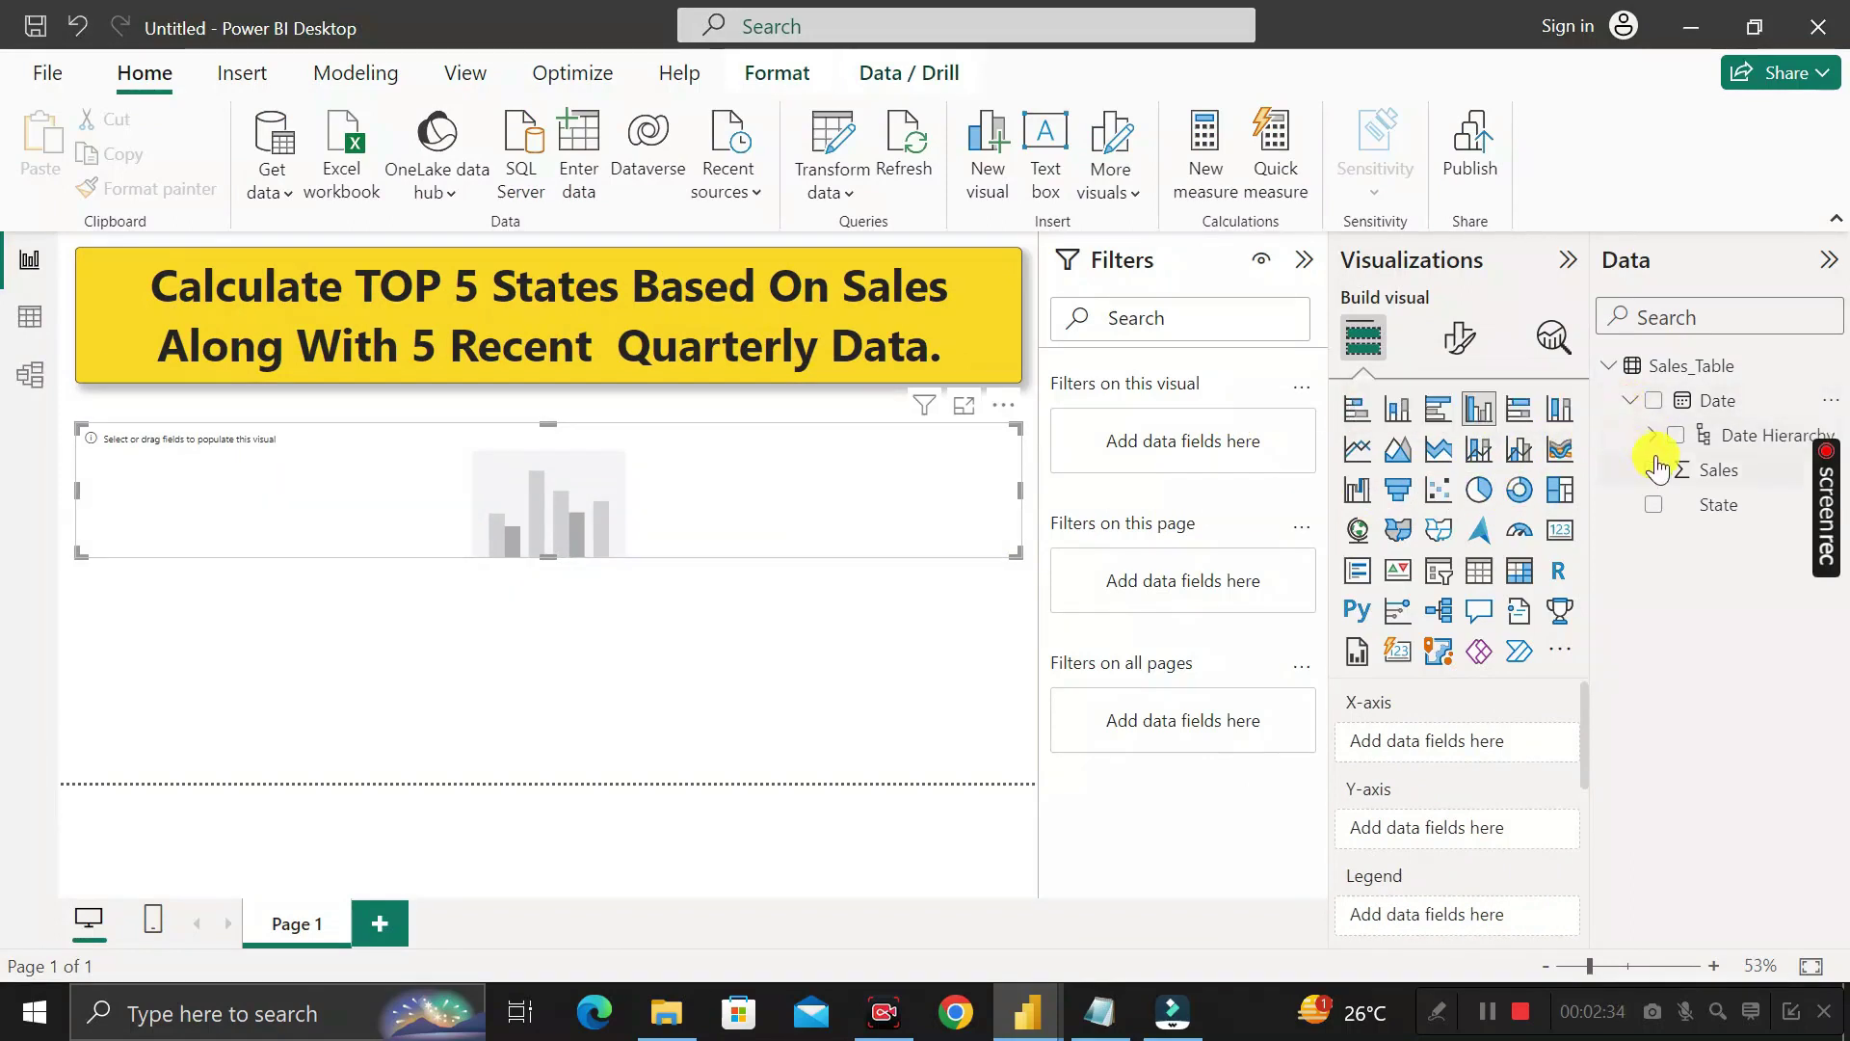
pyautogui.click(1650, 438)
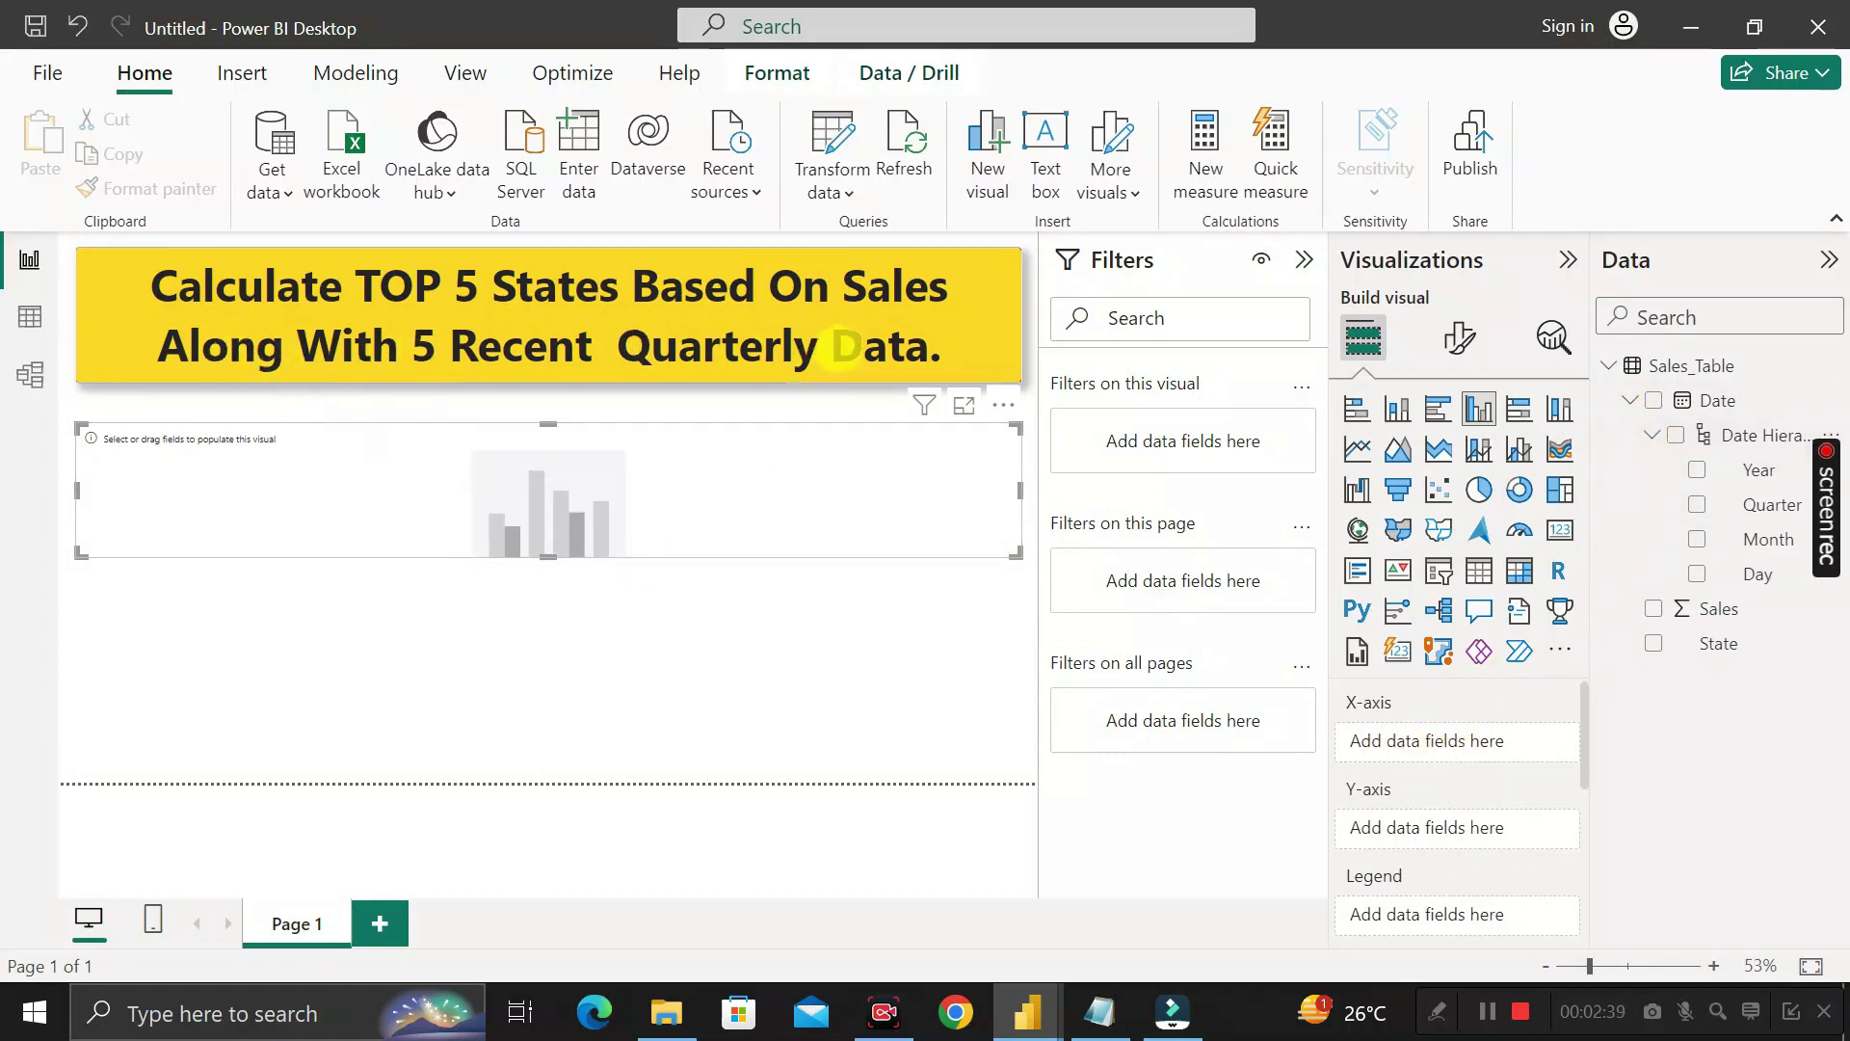
pyautogui.moveTo(1759, 472); pyautogui.dragTo(1482, 745)
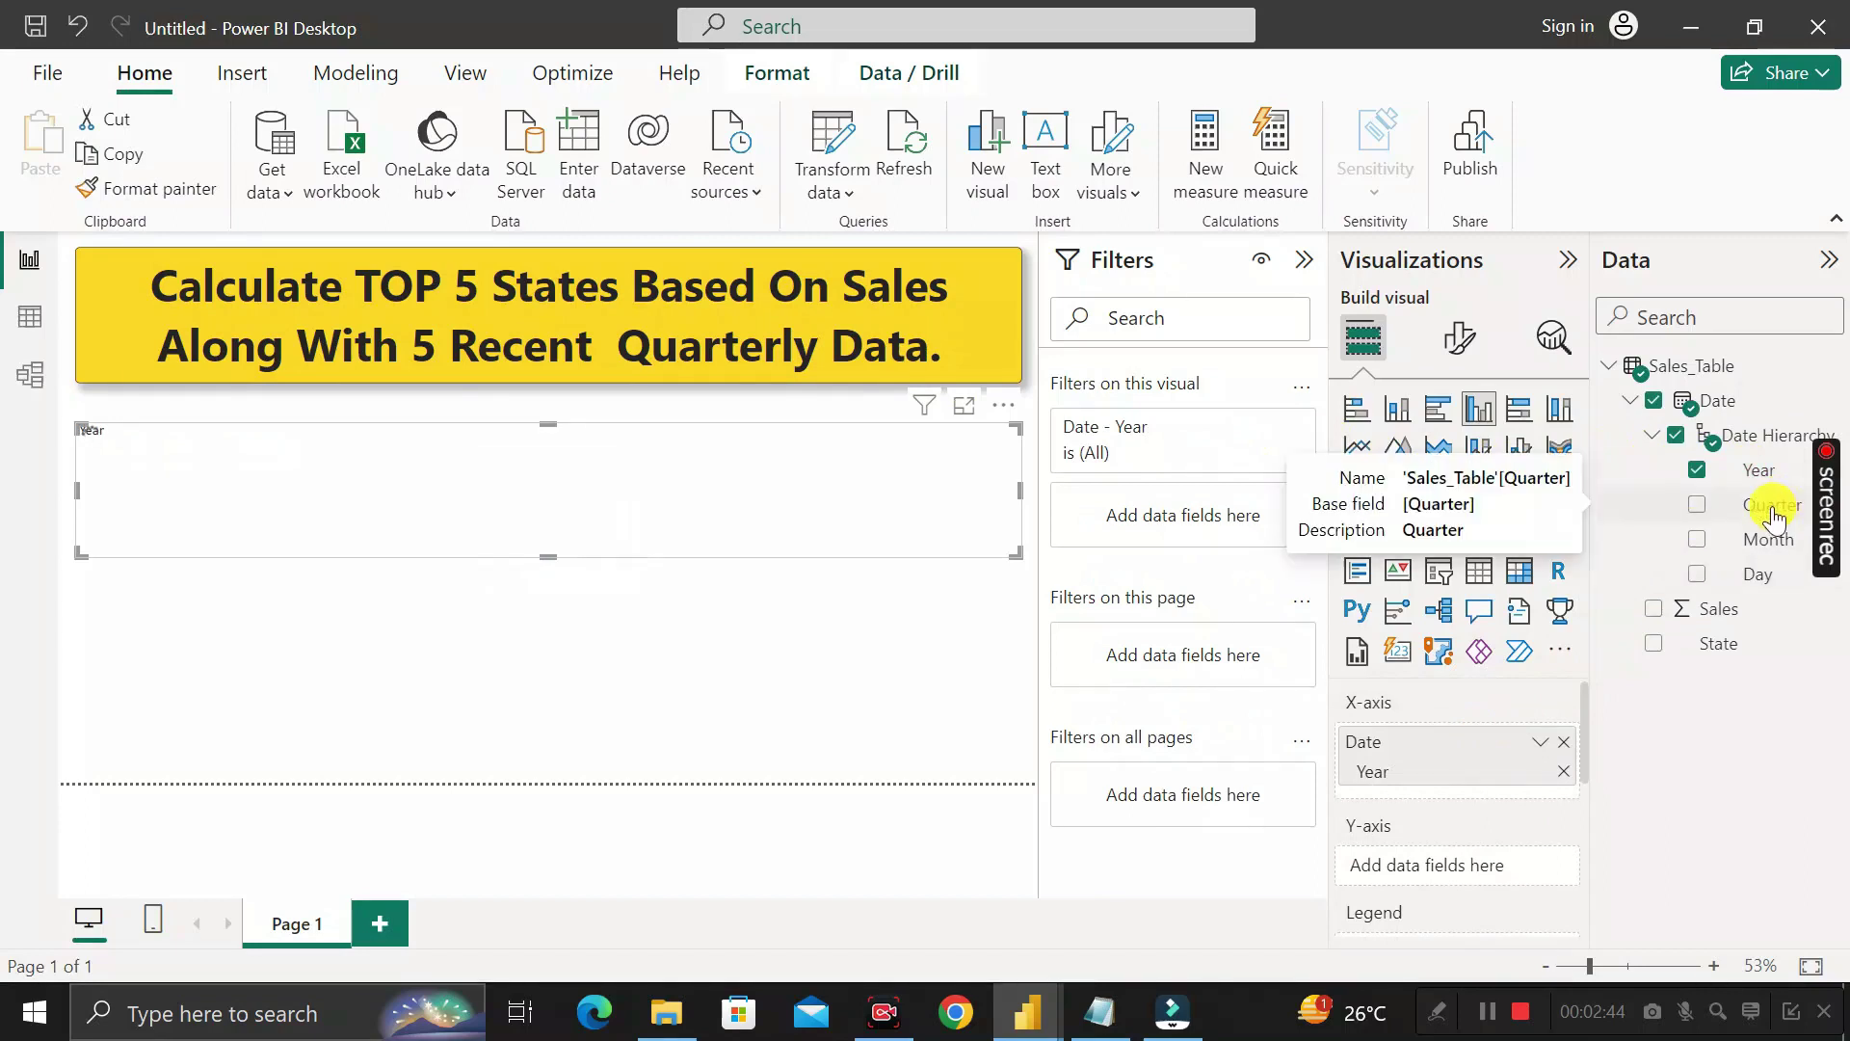
pyautogui.moveTo(1766, 521); pyautogui.dragTo(1547, 772)
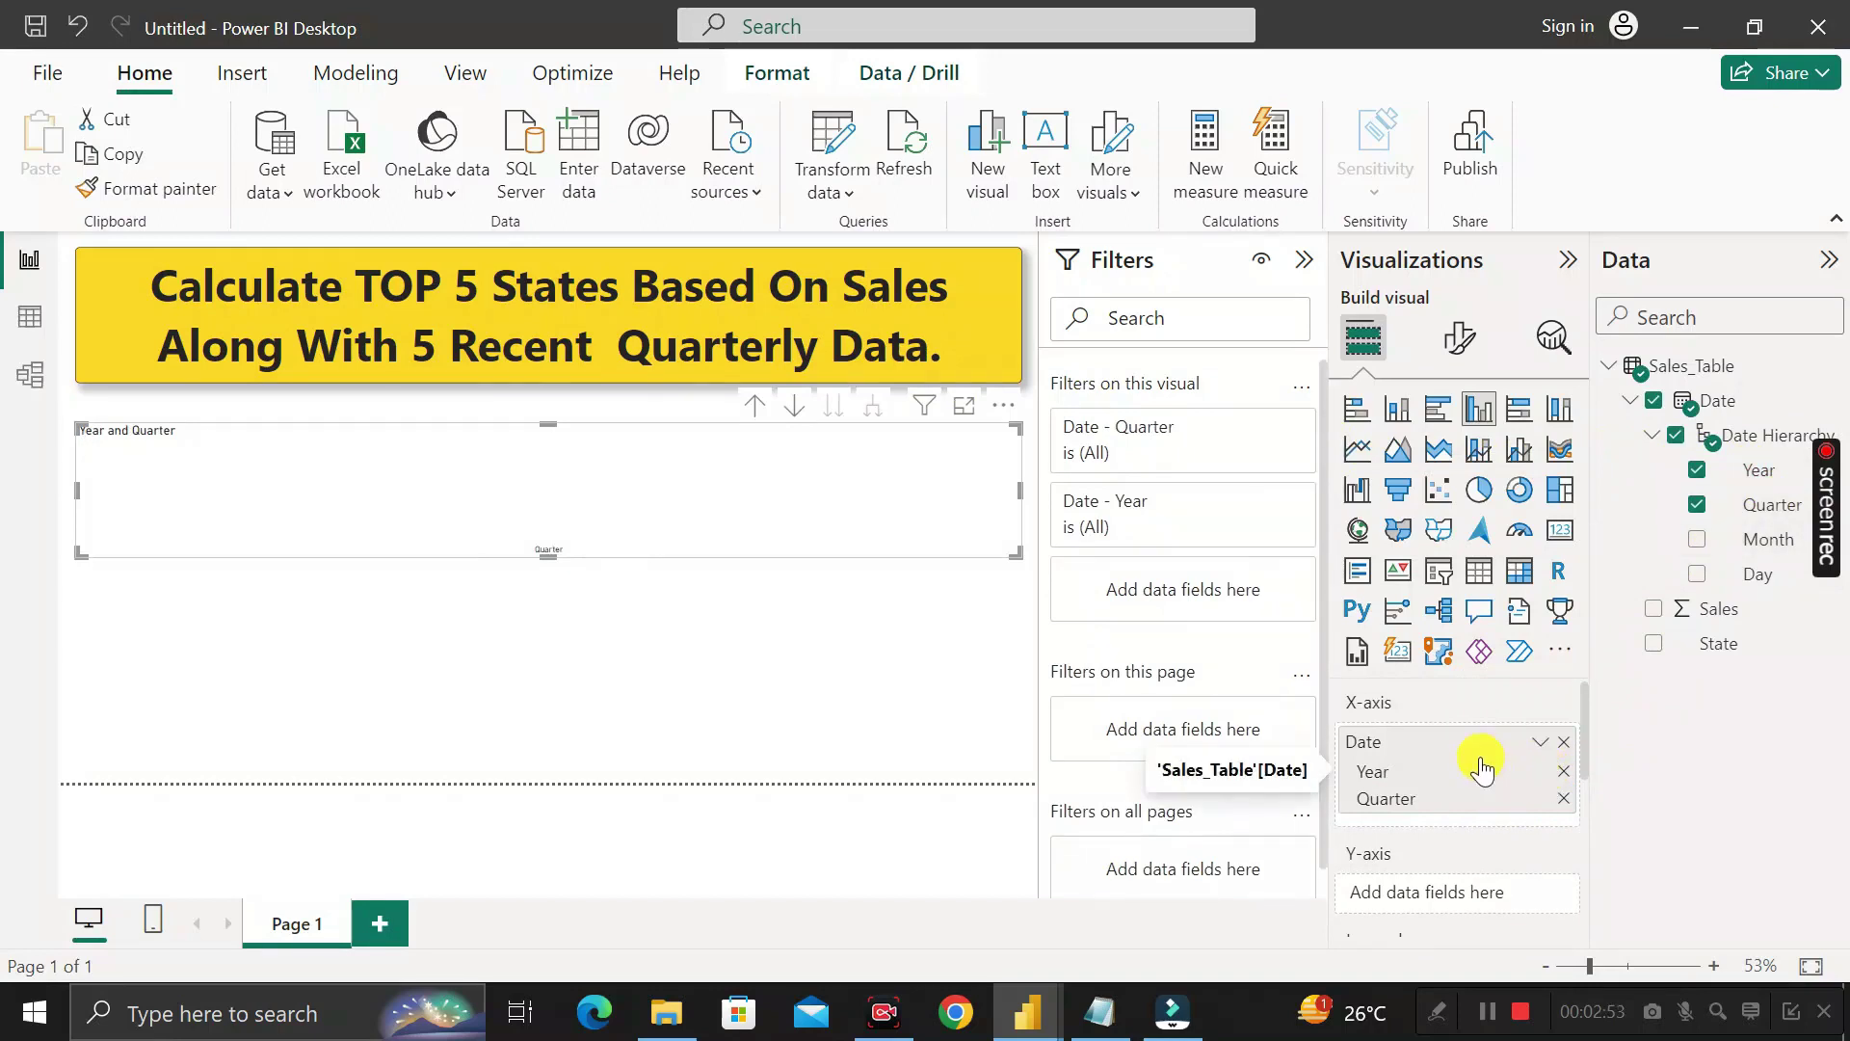
# Plot Sales on the chart's Y-axis and extend the visual downward to make it taller.
pyautogui.scroll(-1, 1481, 768)
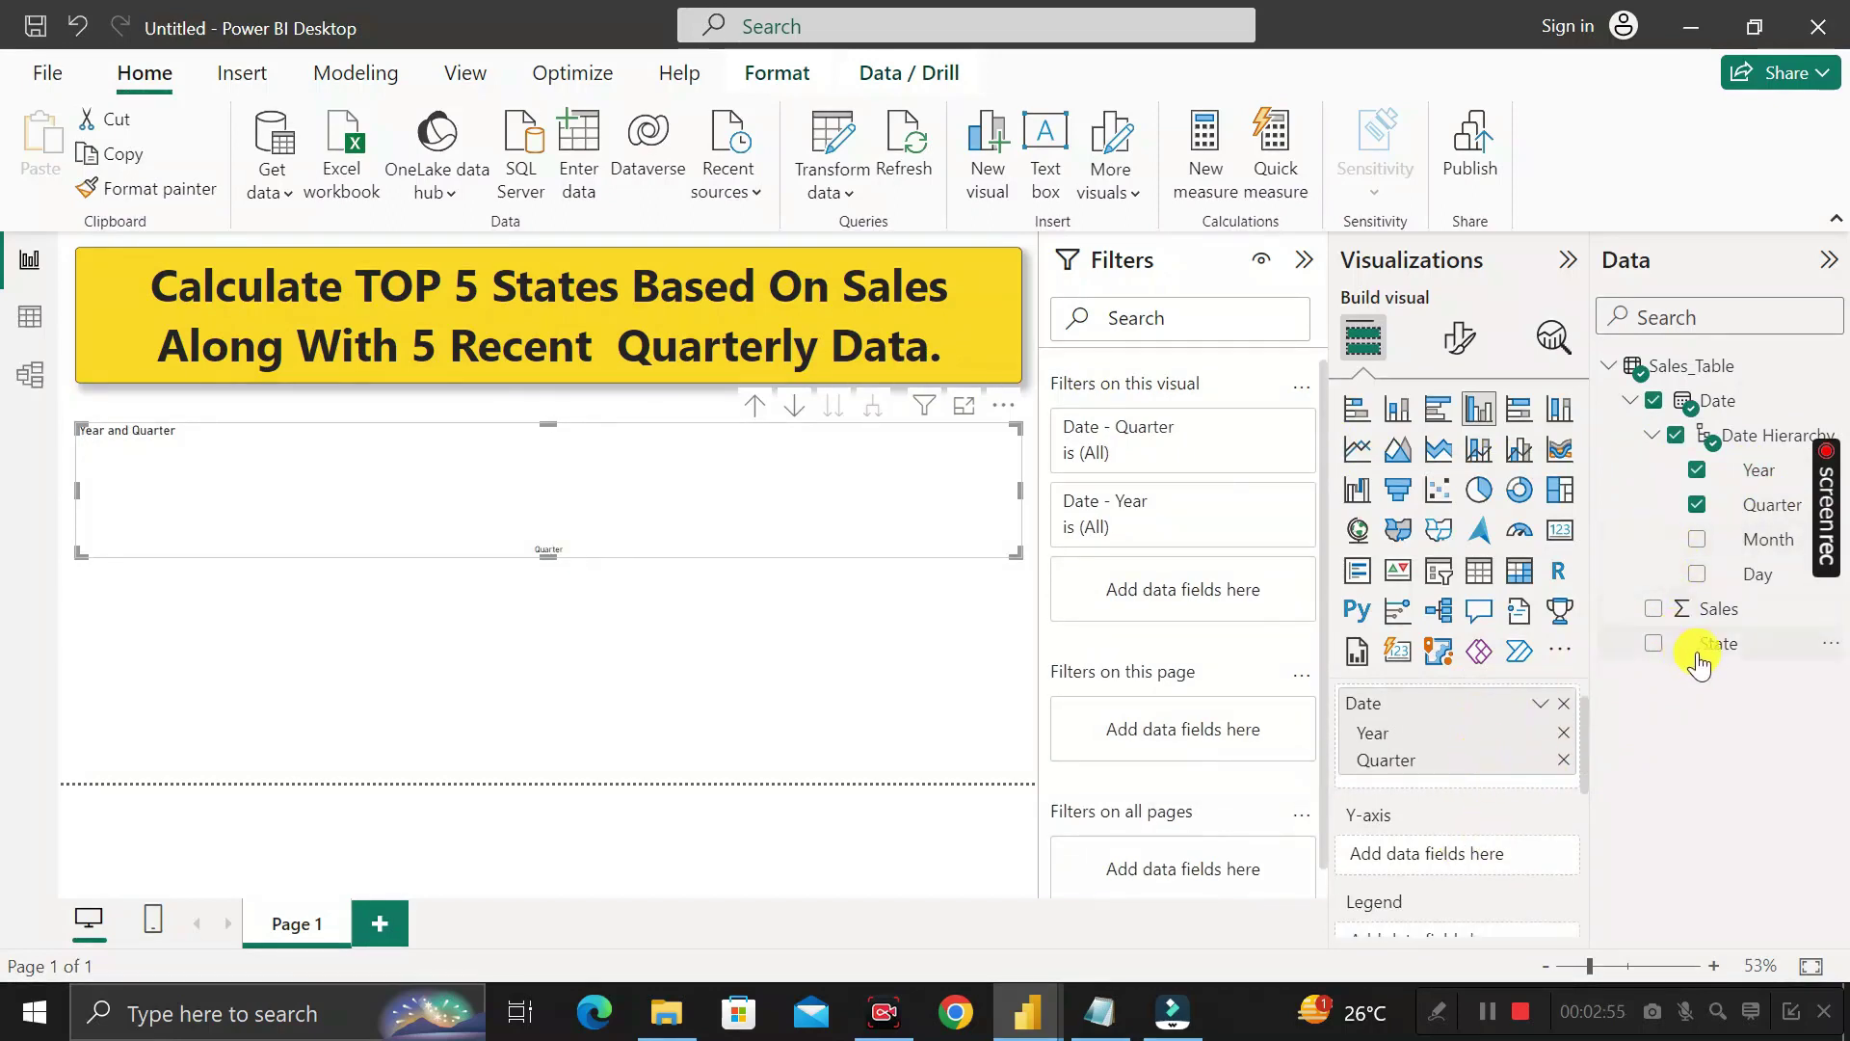
pyautogui.moveTo(1718, 608); pyautogui.dragTo(1436, 858)
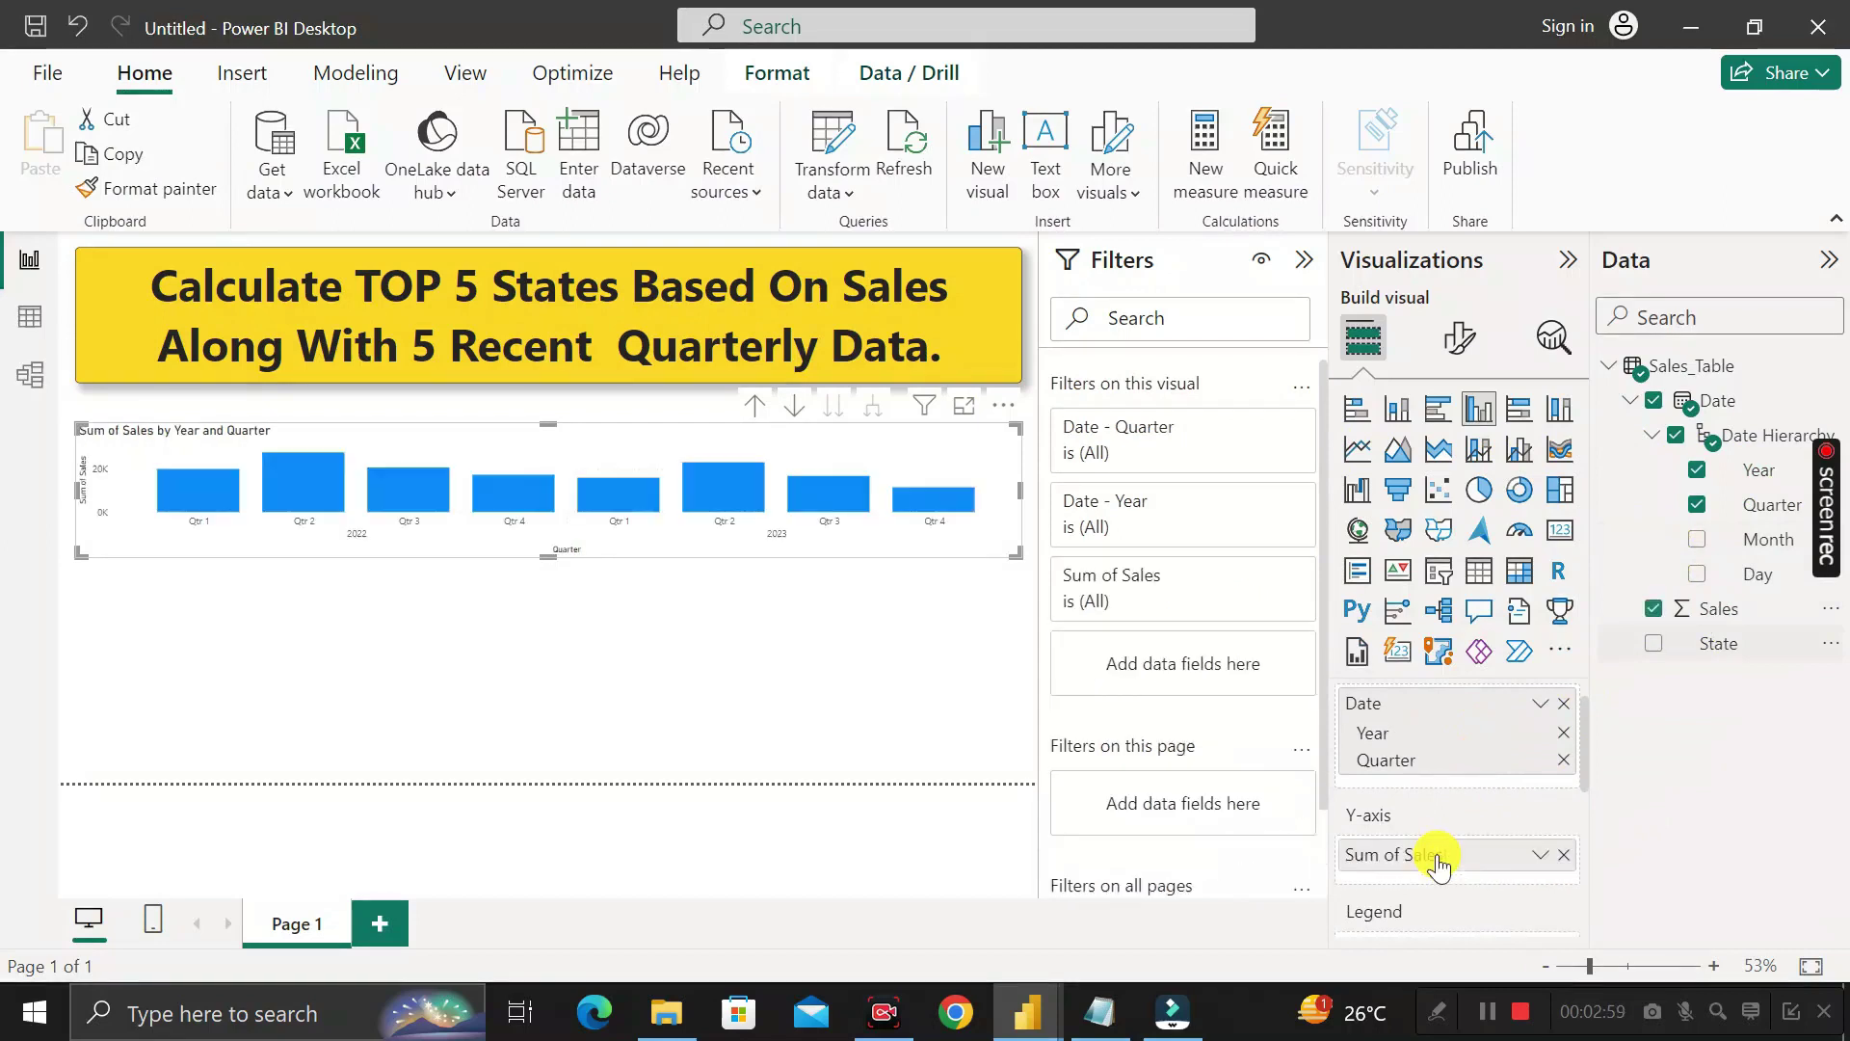
pyautogui.moveTo(544, 557); pyautogui.dragTo(548, 695)
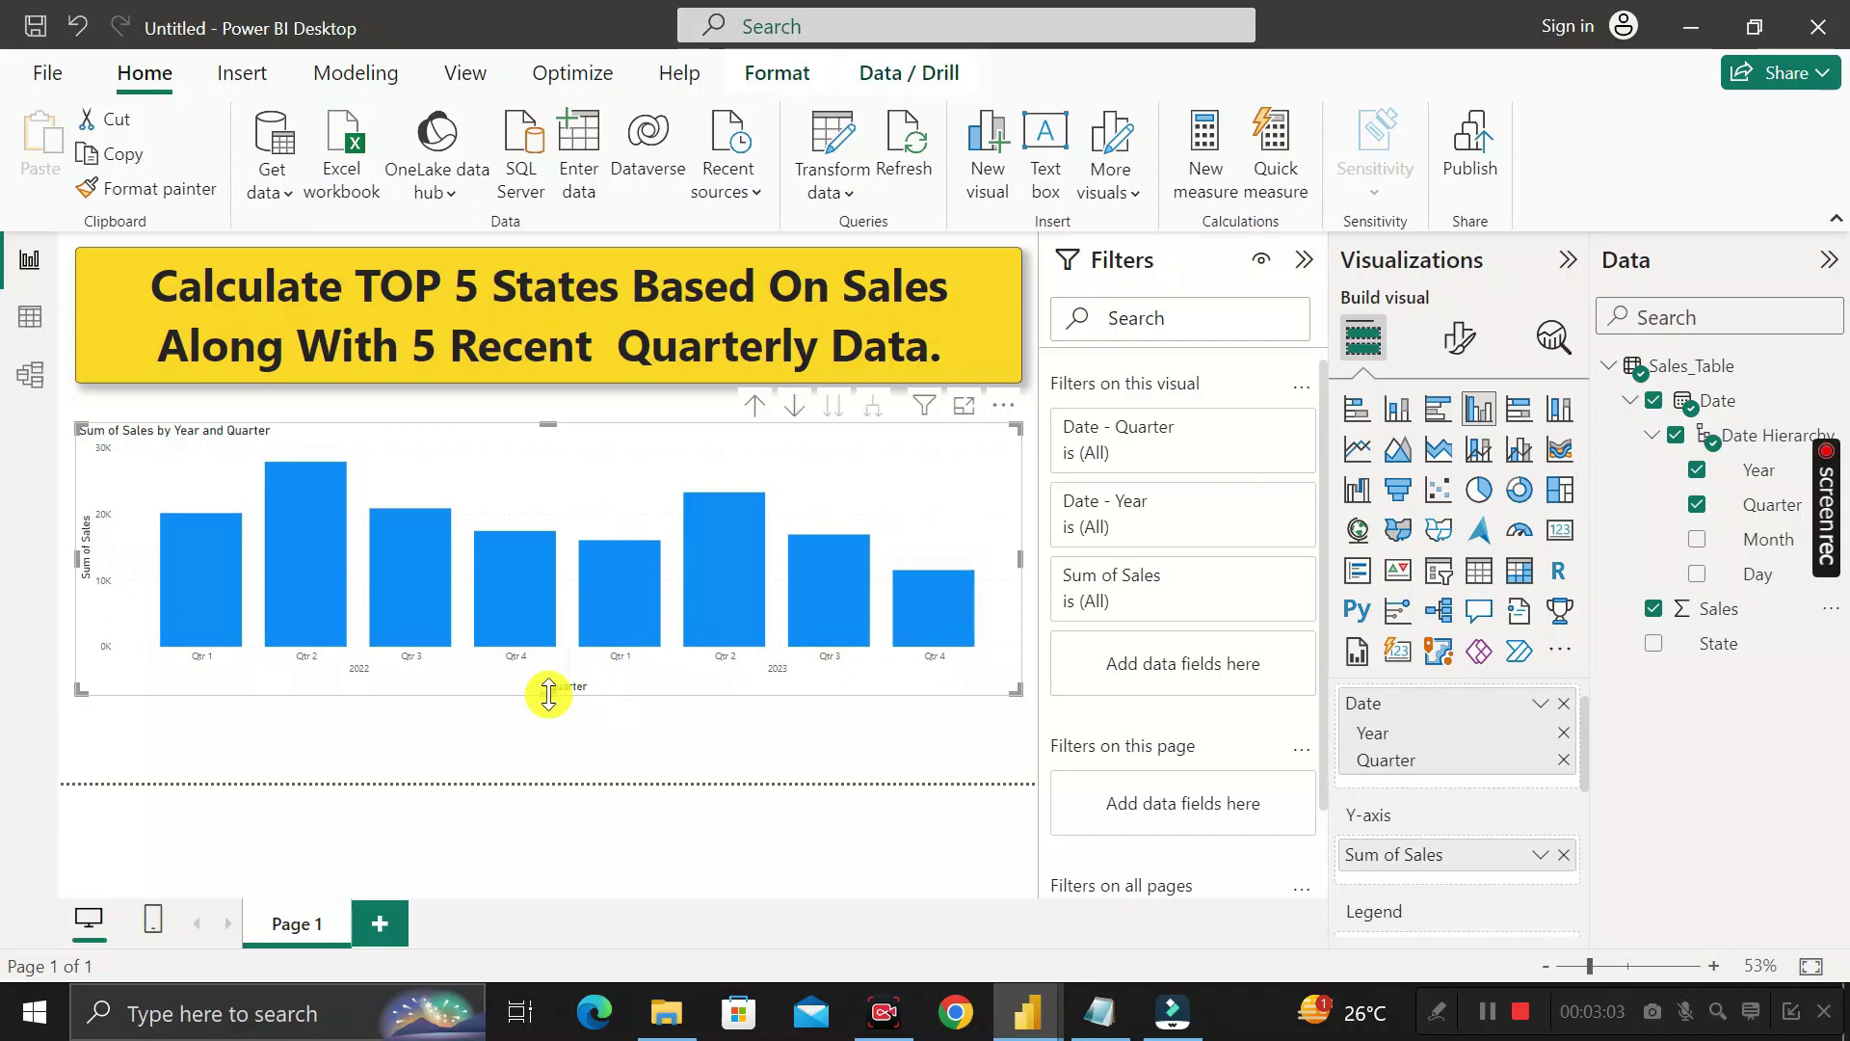
# Split the column chart into small multiples by State and extend it further down to just above the page's lower edge.
pyautogui.scroll(-3, 1445, 770)
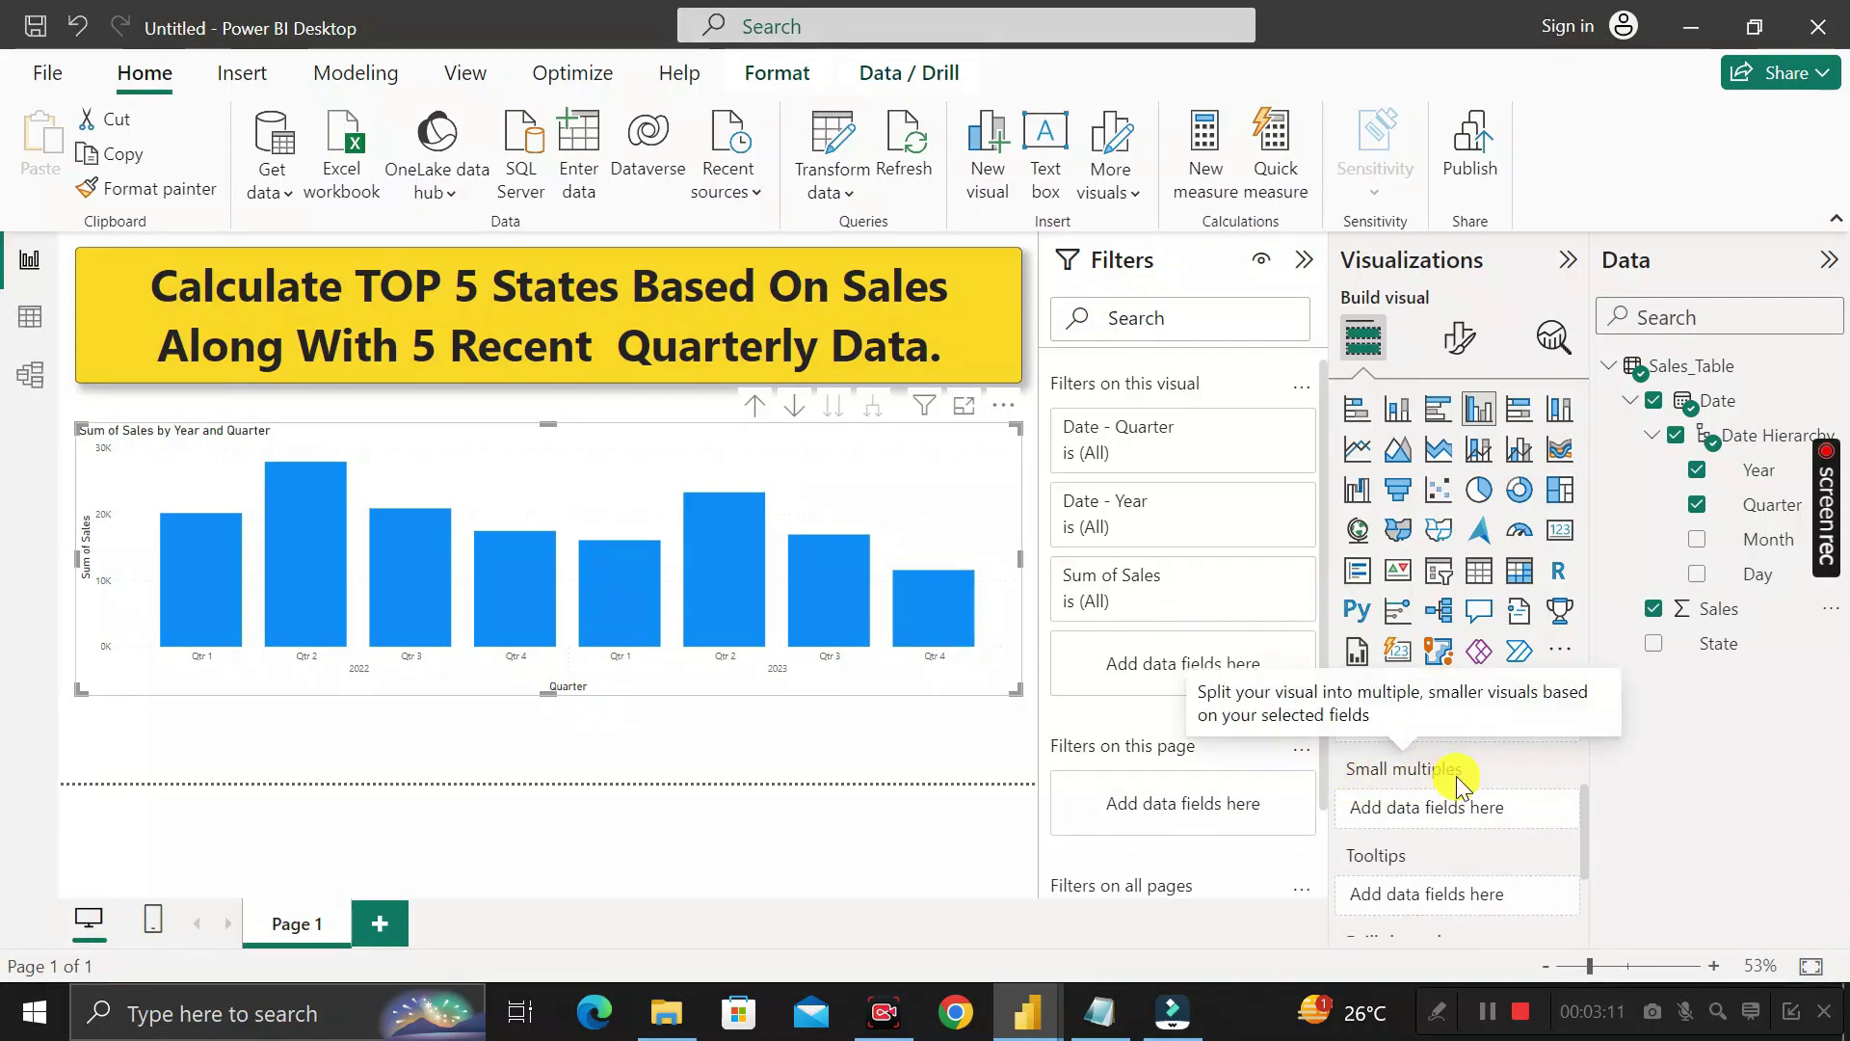
pyautogui.moveTo(1724, 643); pyautogui.dragTo(1491, 810)
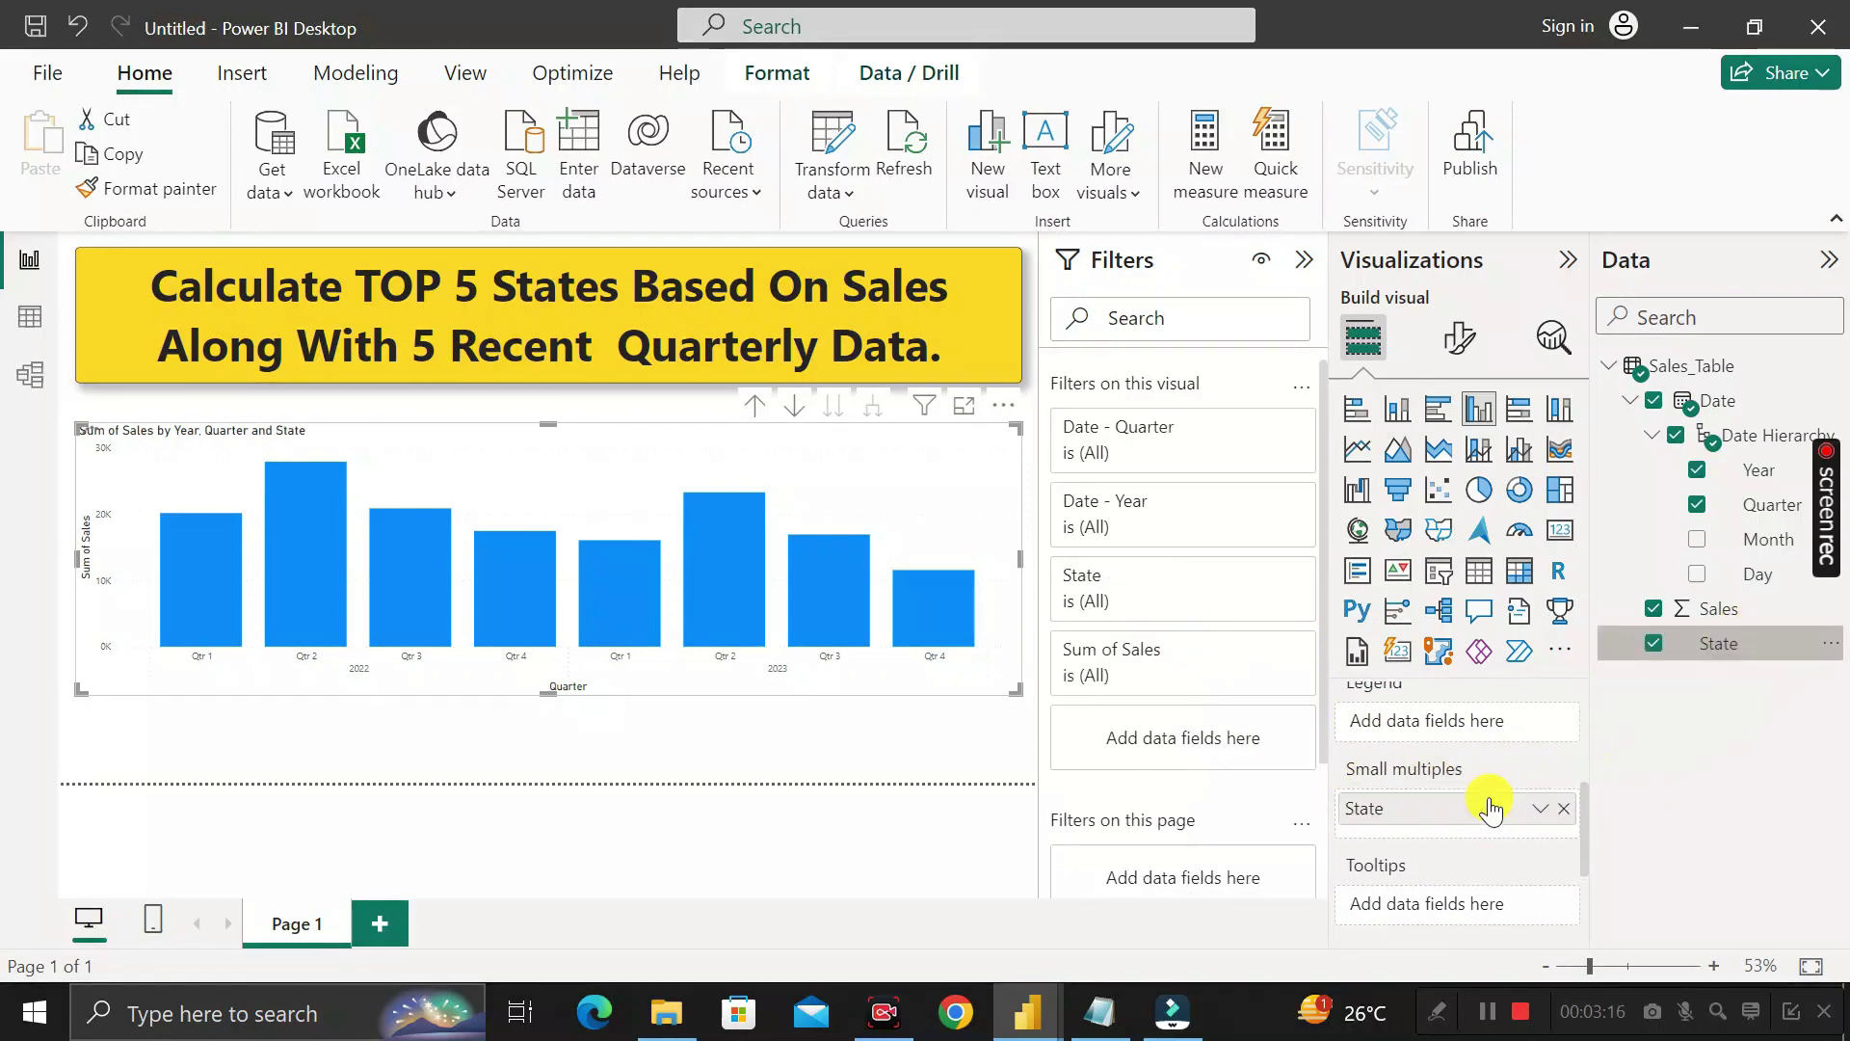
pyautogui.moveTo(538, 688); pyautogui.dragTo(546, 746)
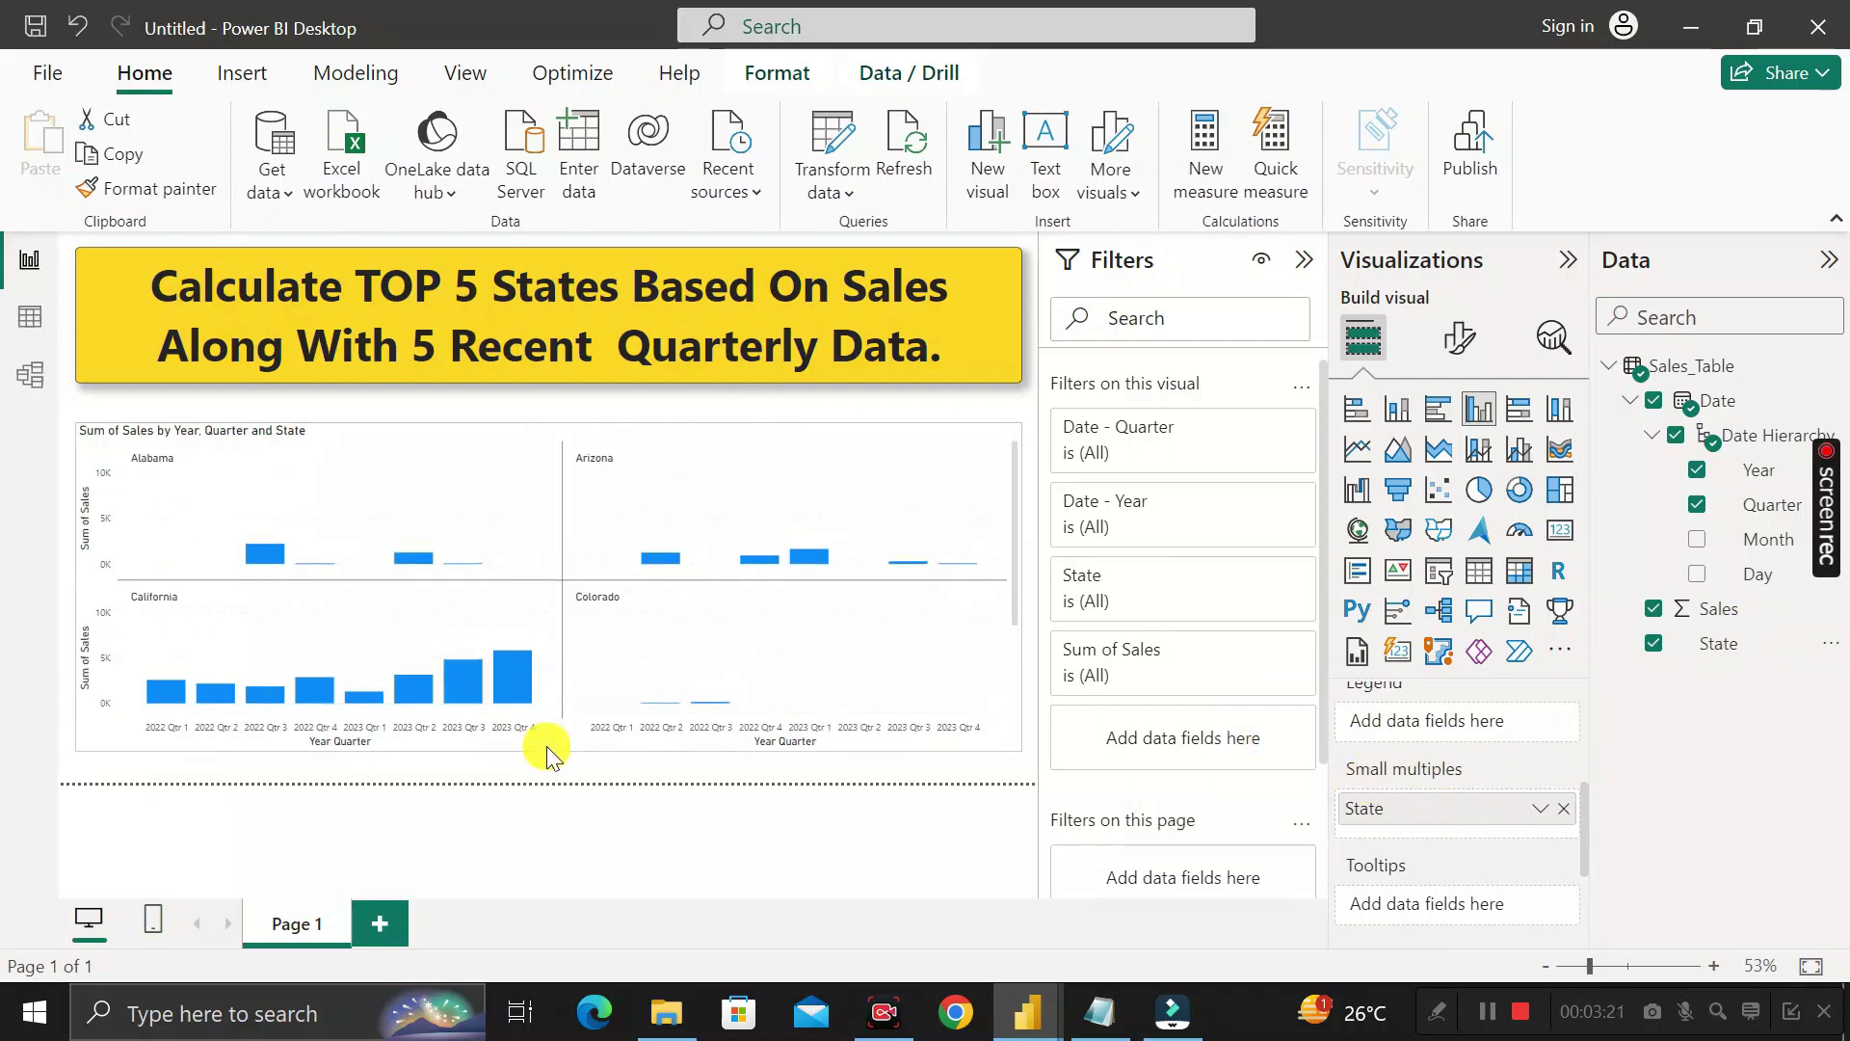
# Look through the chart's small multiples to compare quarterly sales across the states.
pyautogui.click(590, 417)
pyautogui.scroll(-2, 844, 520)
pyautogui.scroll(-2, 844, 520)
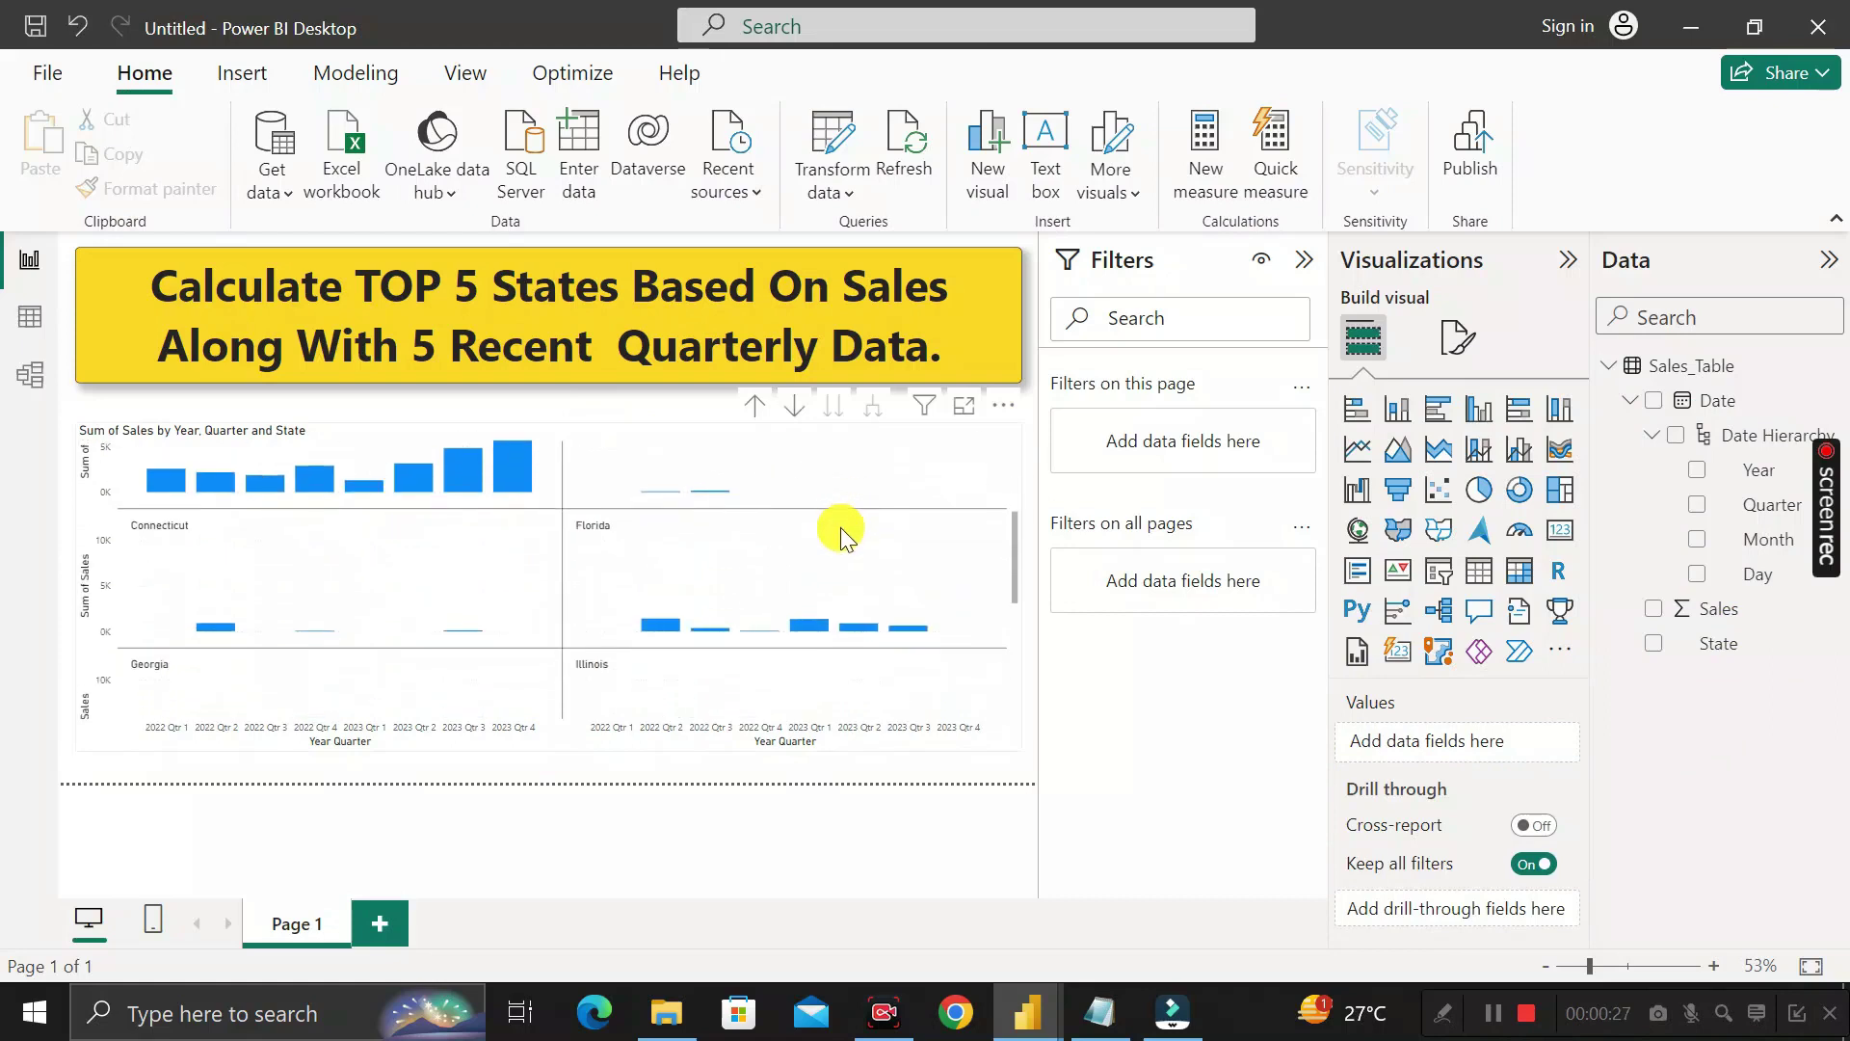
pyautogui.scroll(-1, 840, 528)
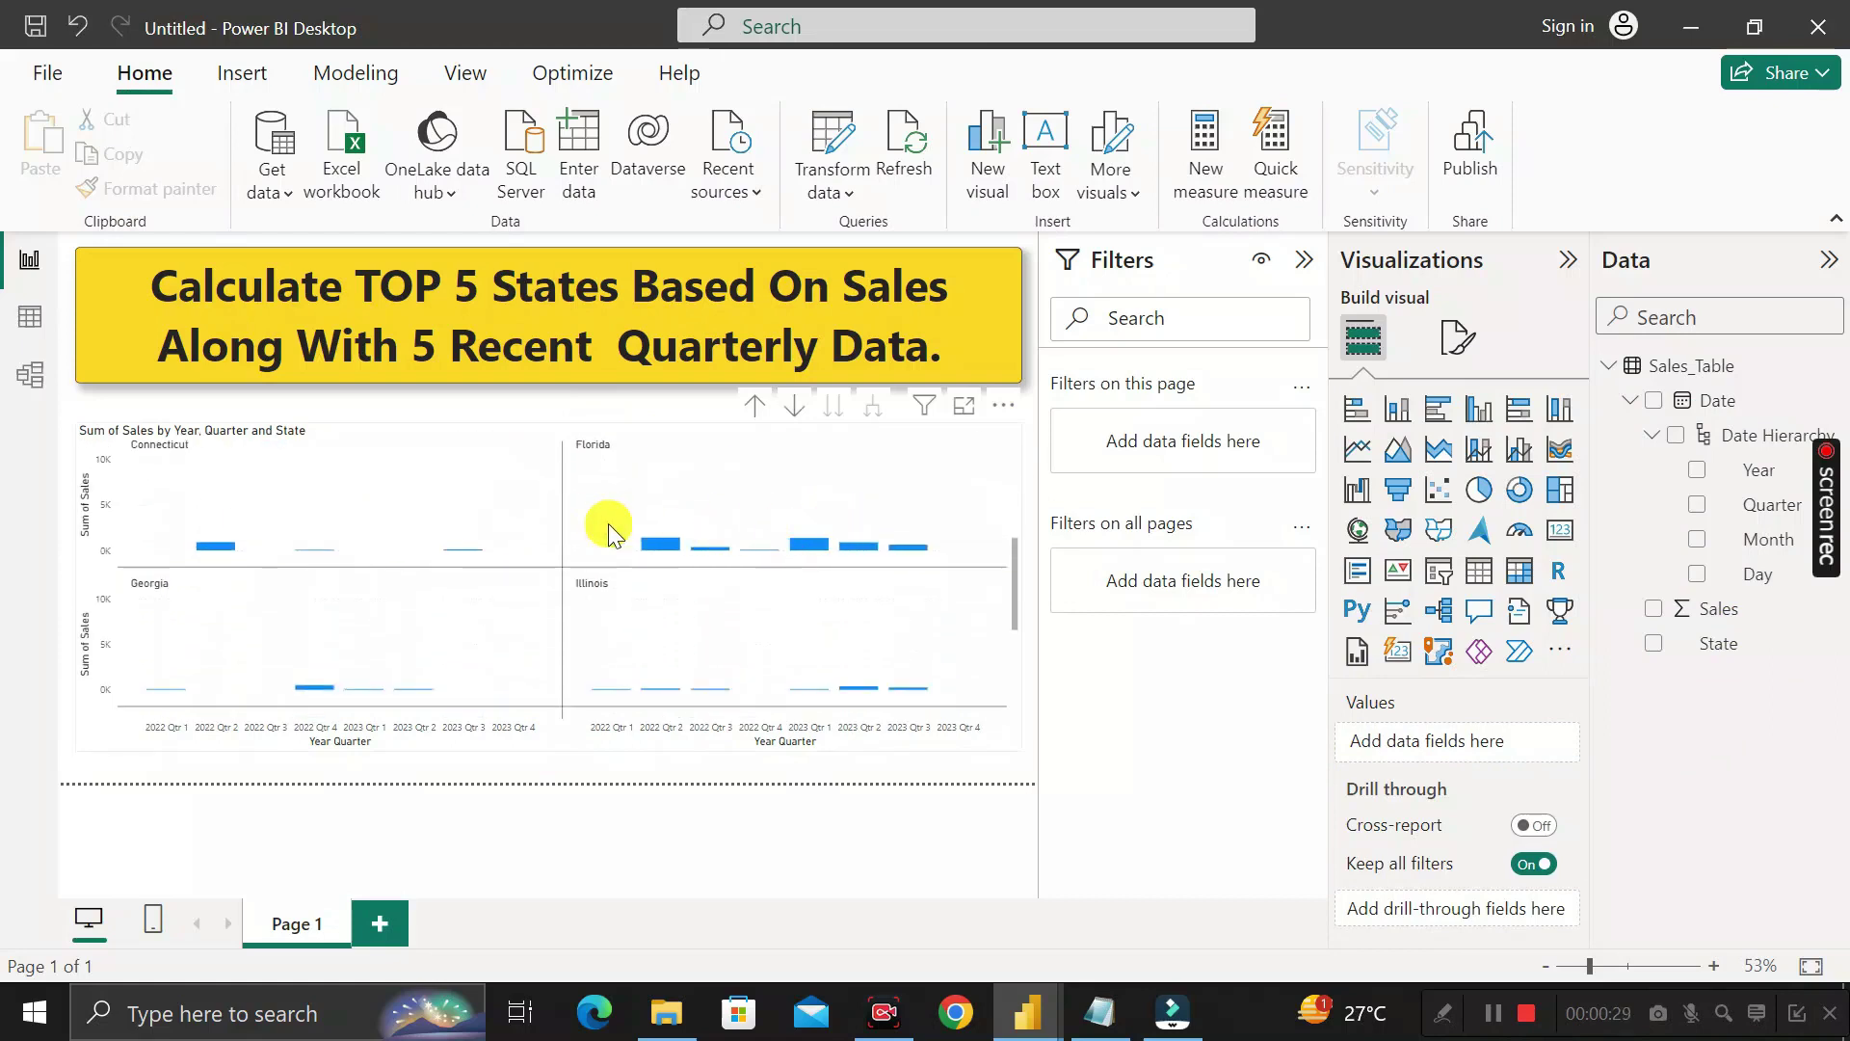
pyautogui.scroll(-4, 723, 525)
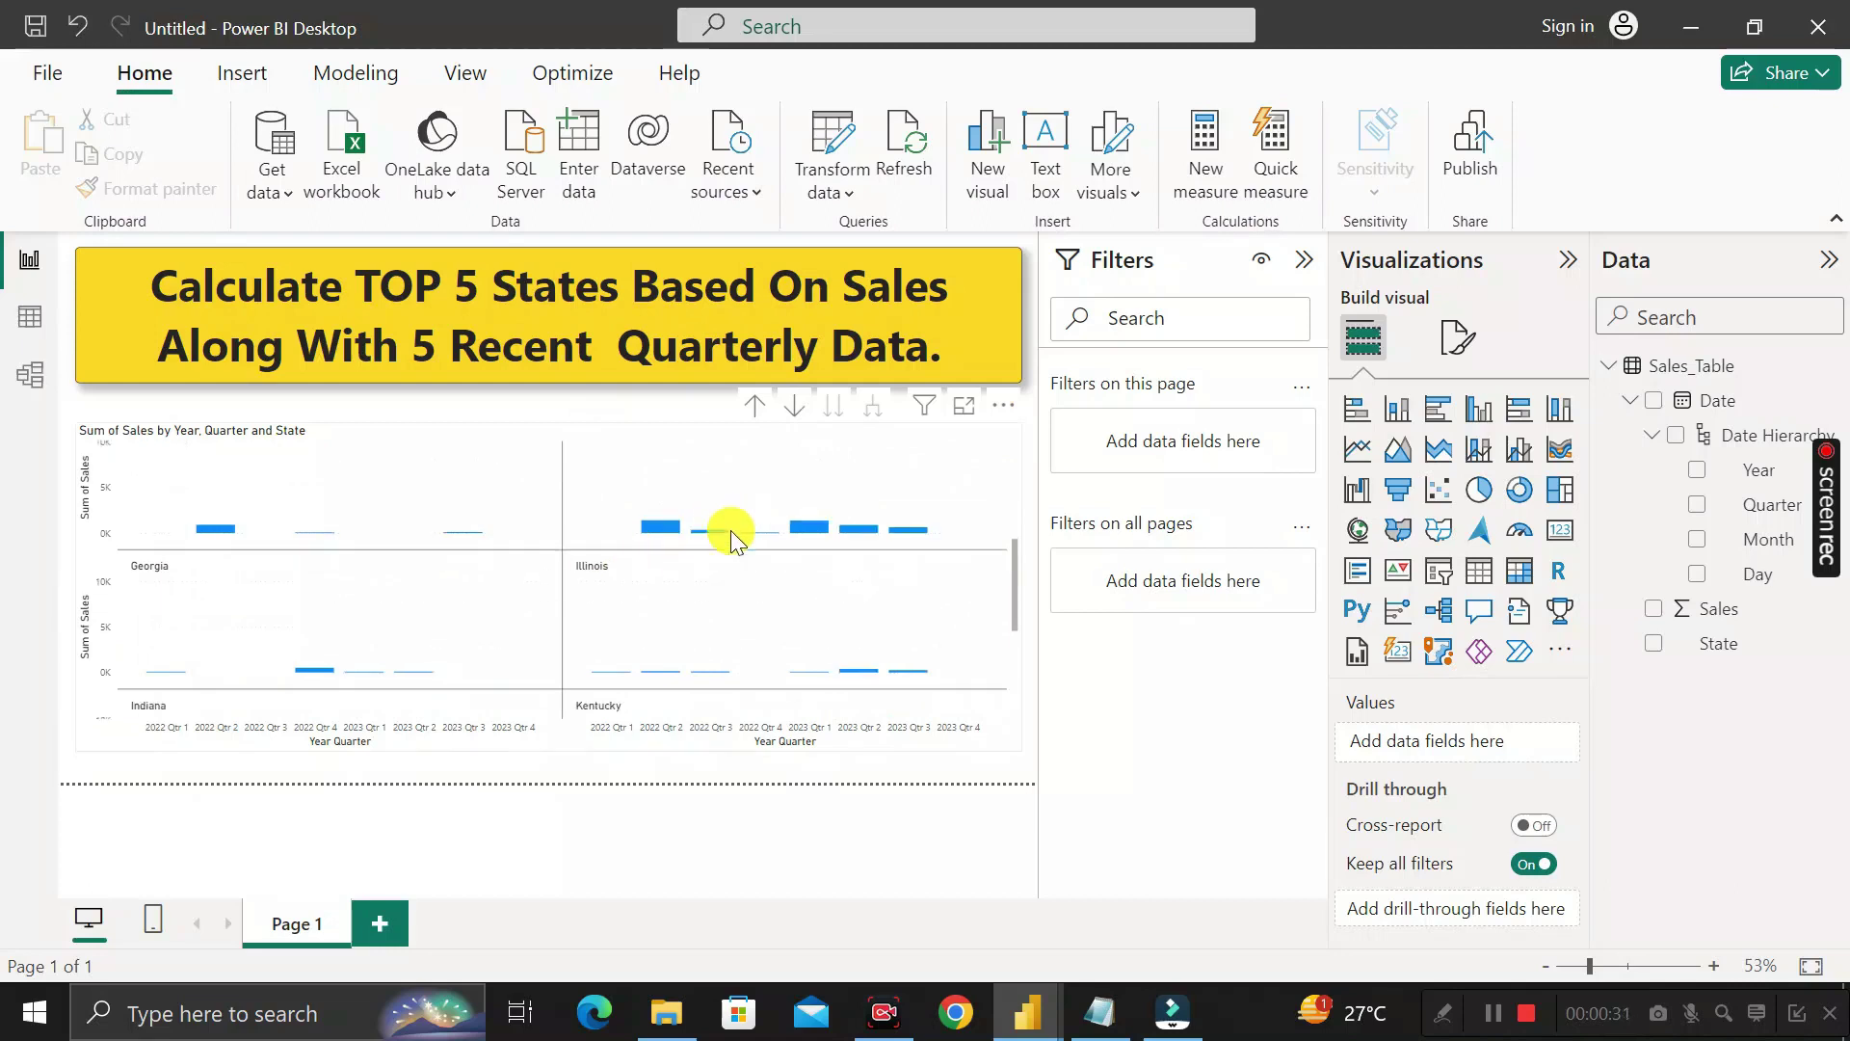
pyautogui.scroll(-2, 725, 546)
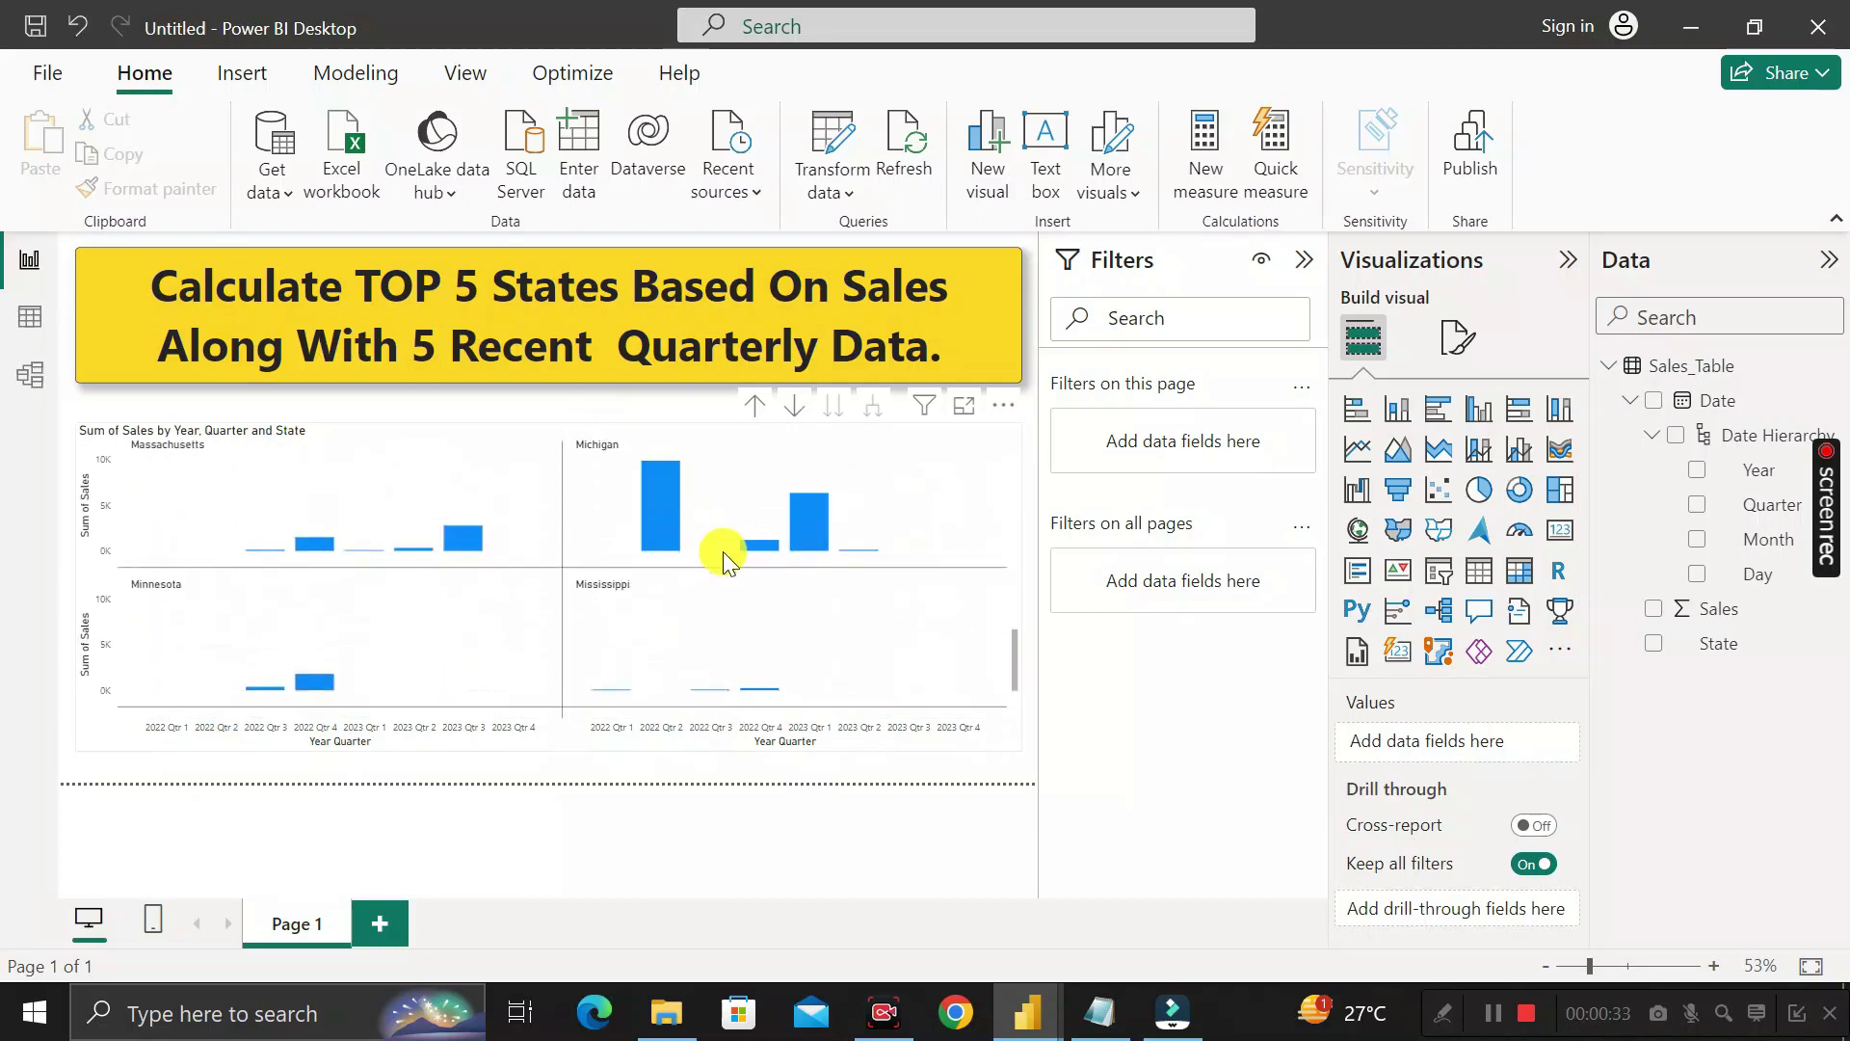
pyautogui.scroll(10, 724, 557)
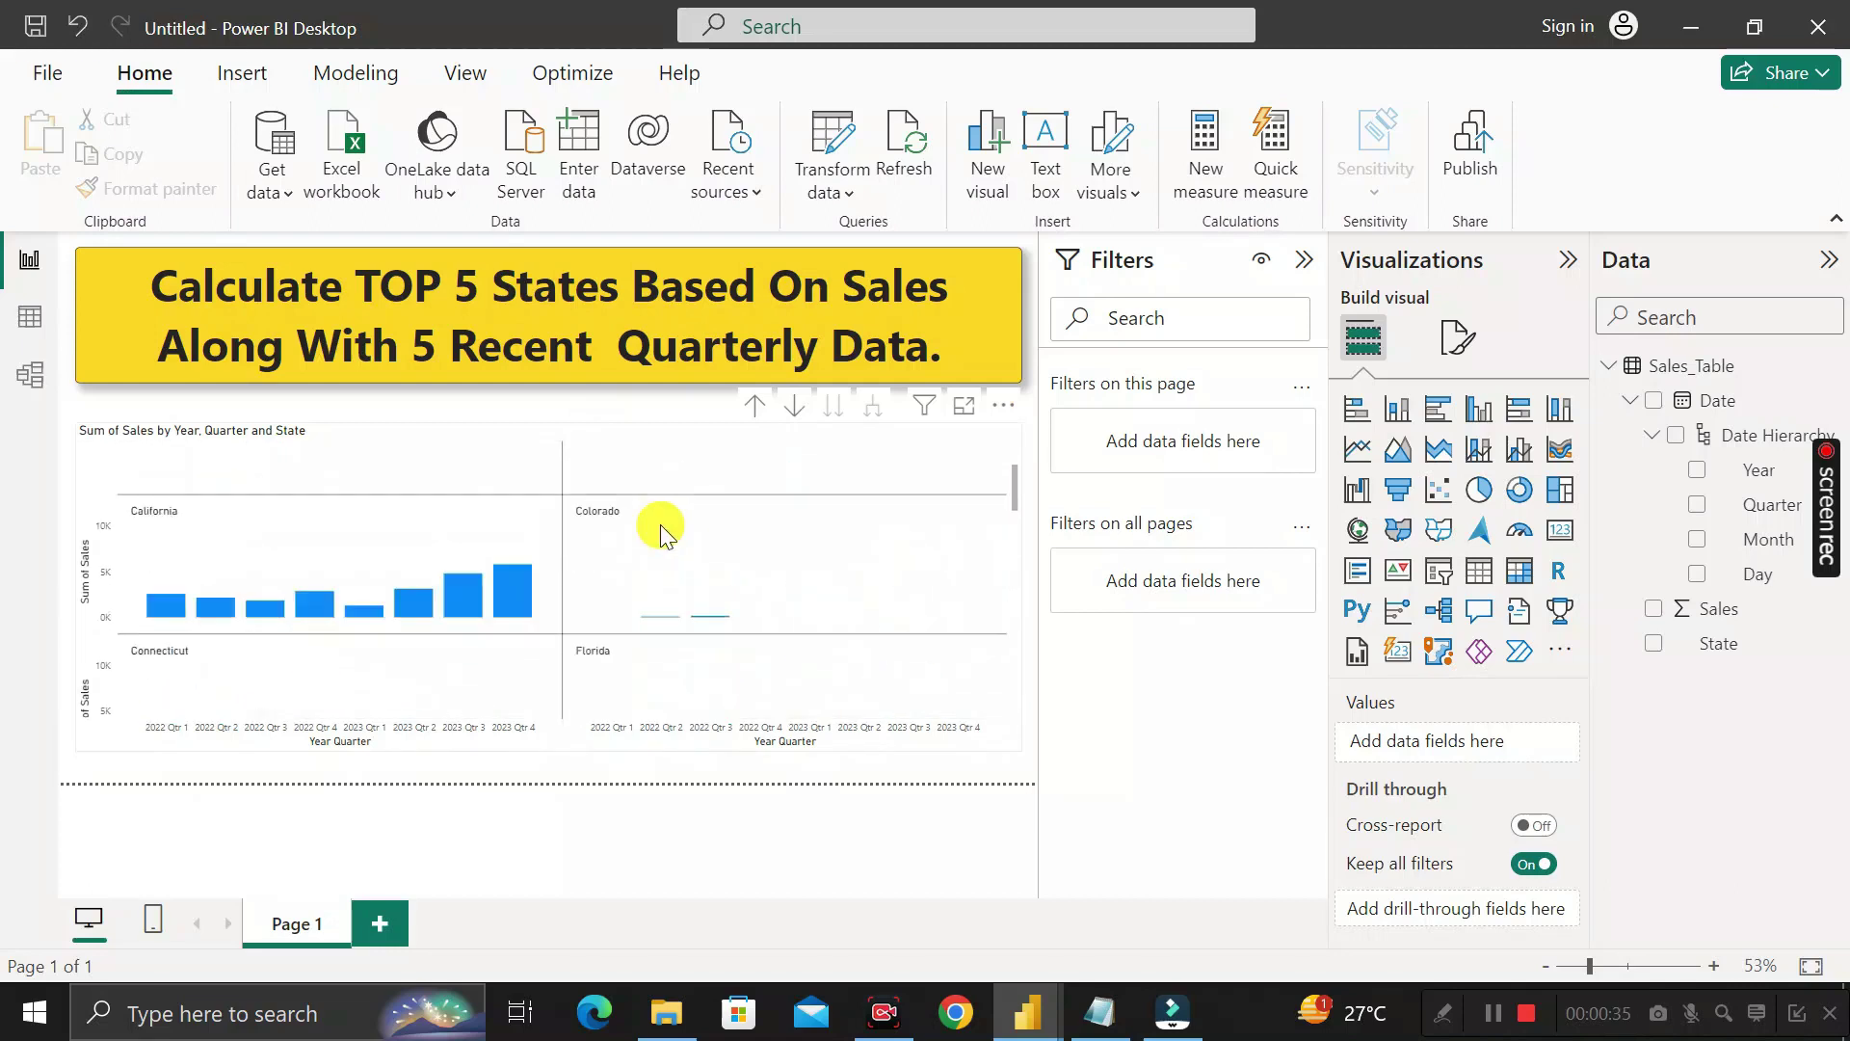
# Filter the column chart's State field to the top 5 by Sum of Sales and apply the filter.
pyautogui.click(1015, 731)
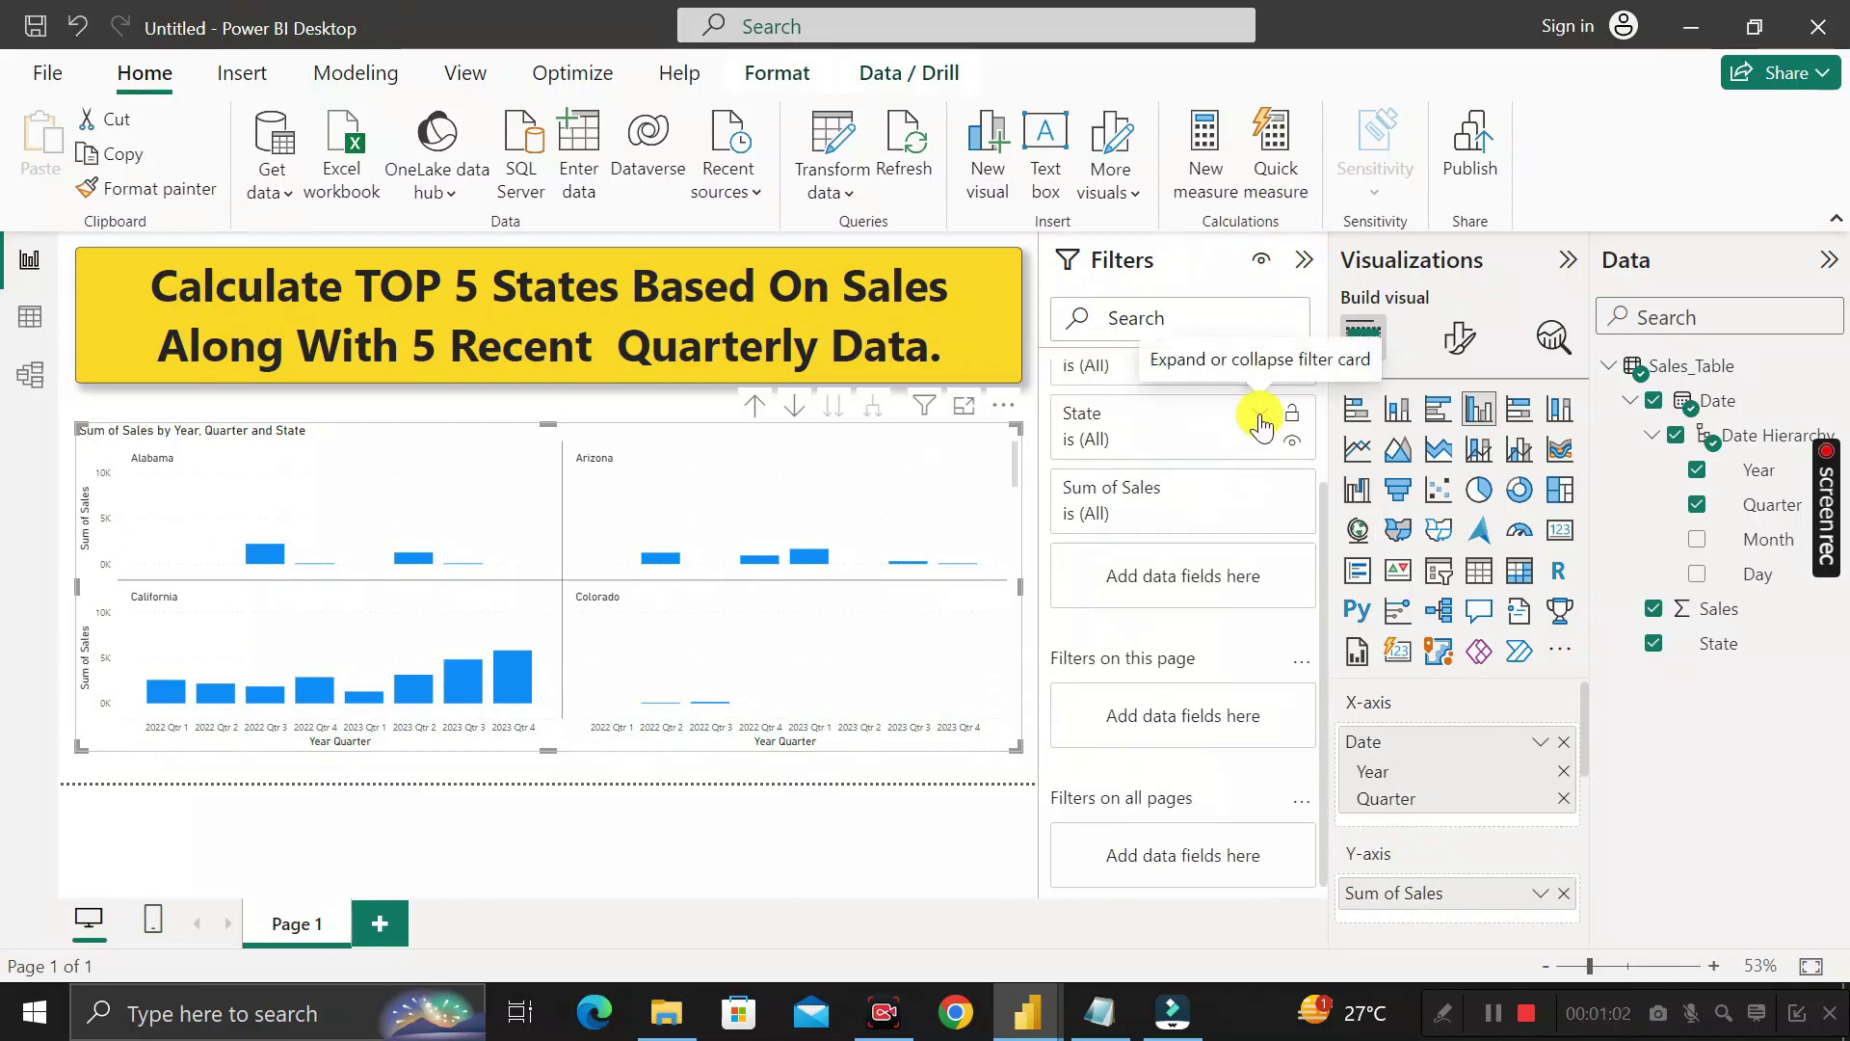
pyautogui.click(1260, 420)
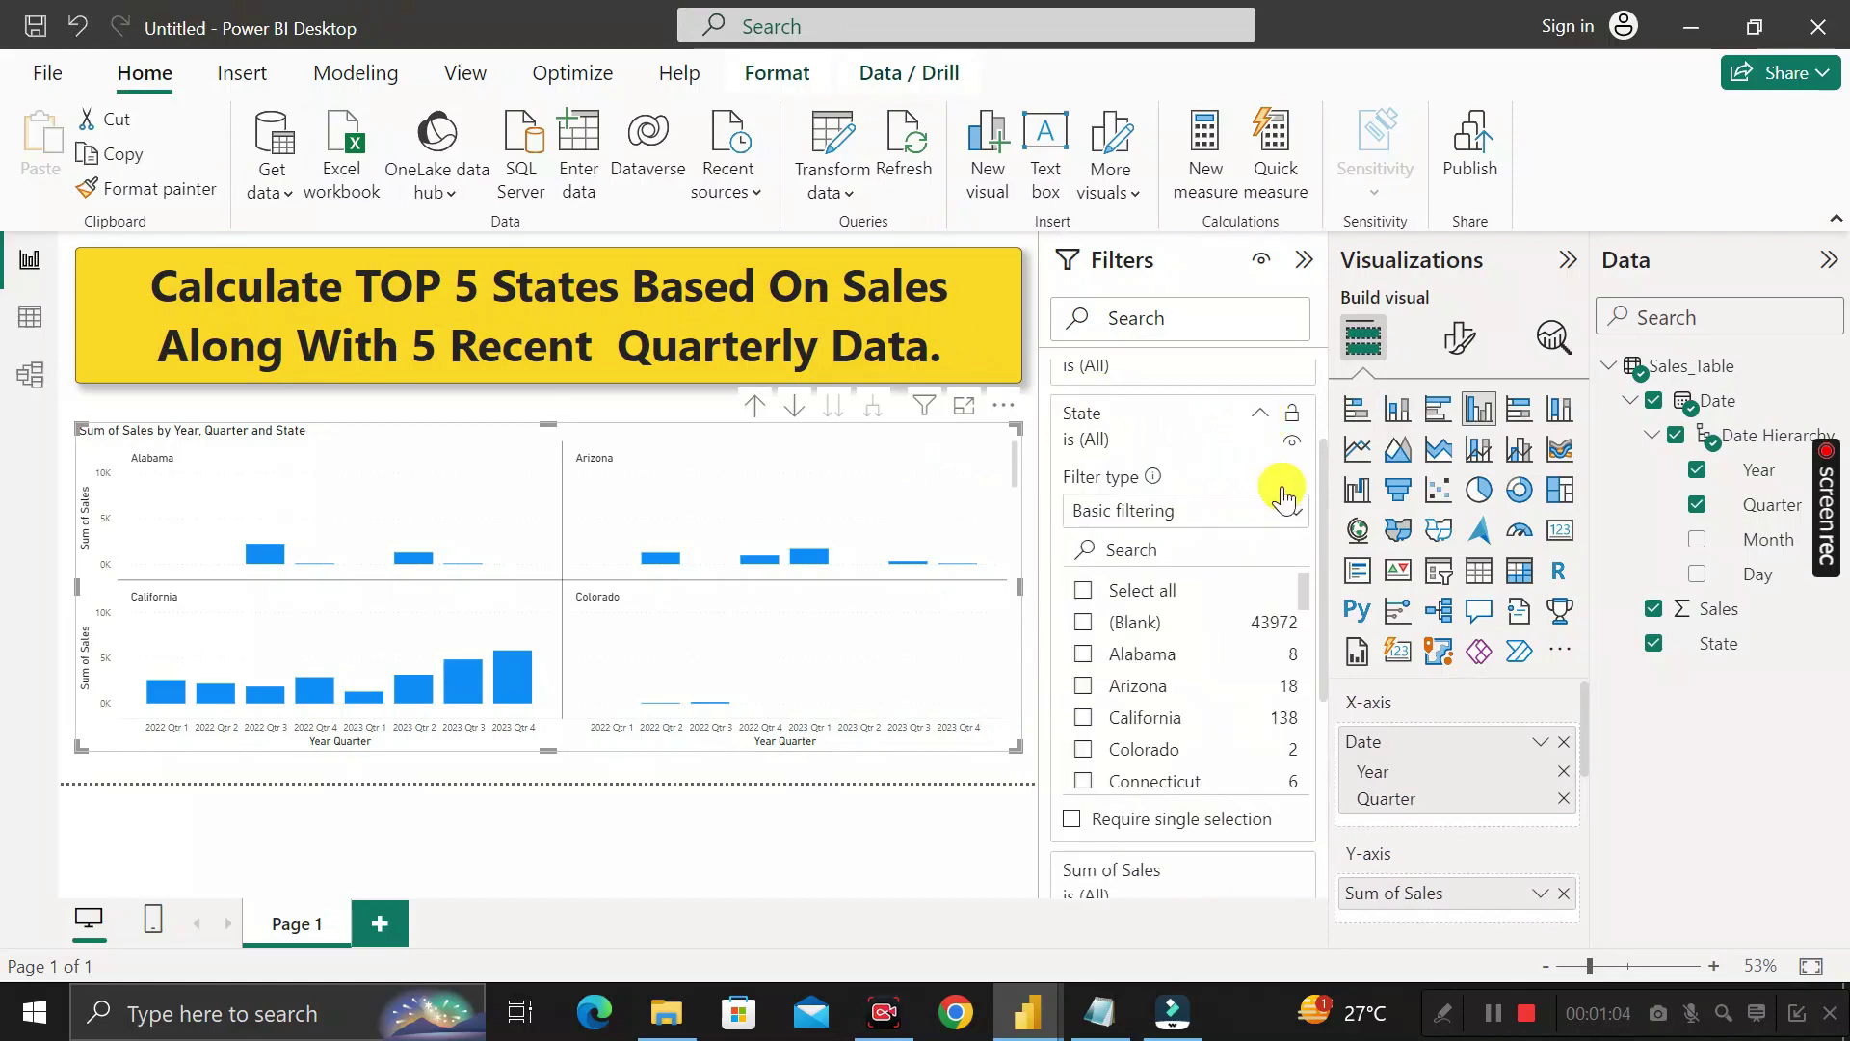
pyautogui.click(1296, 521)
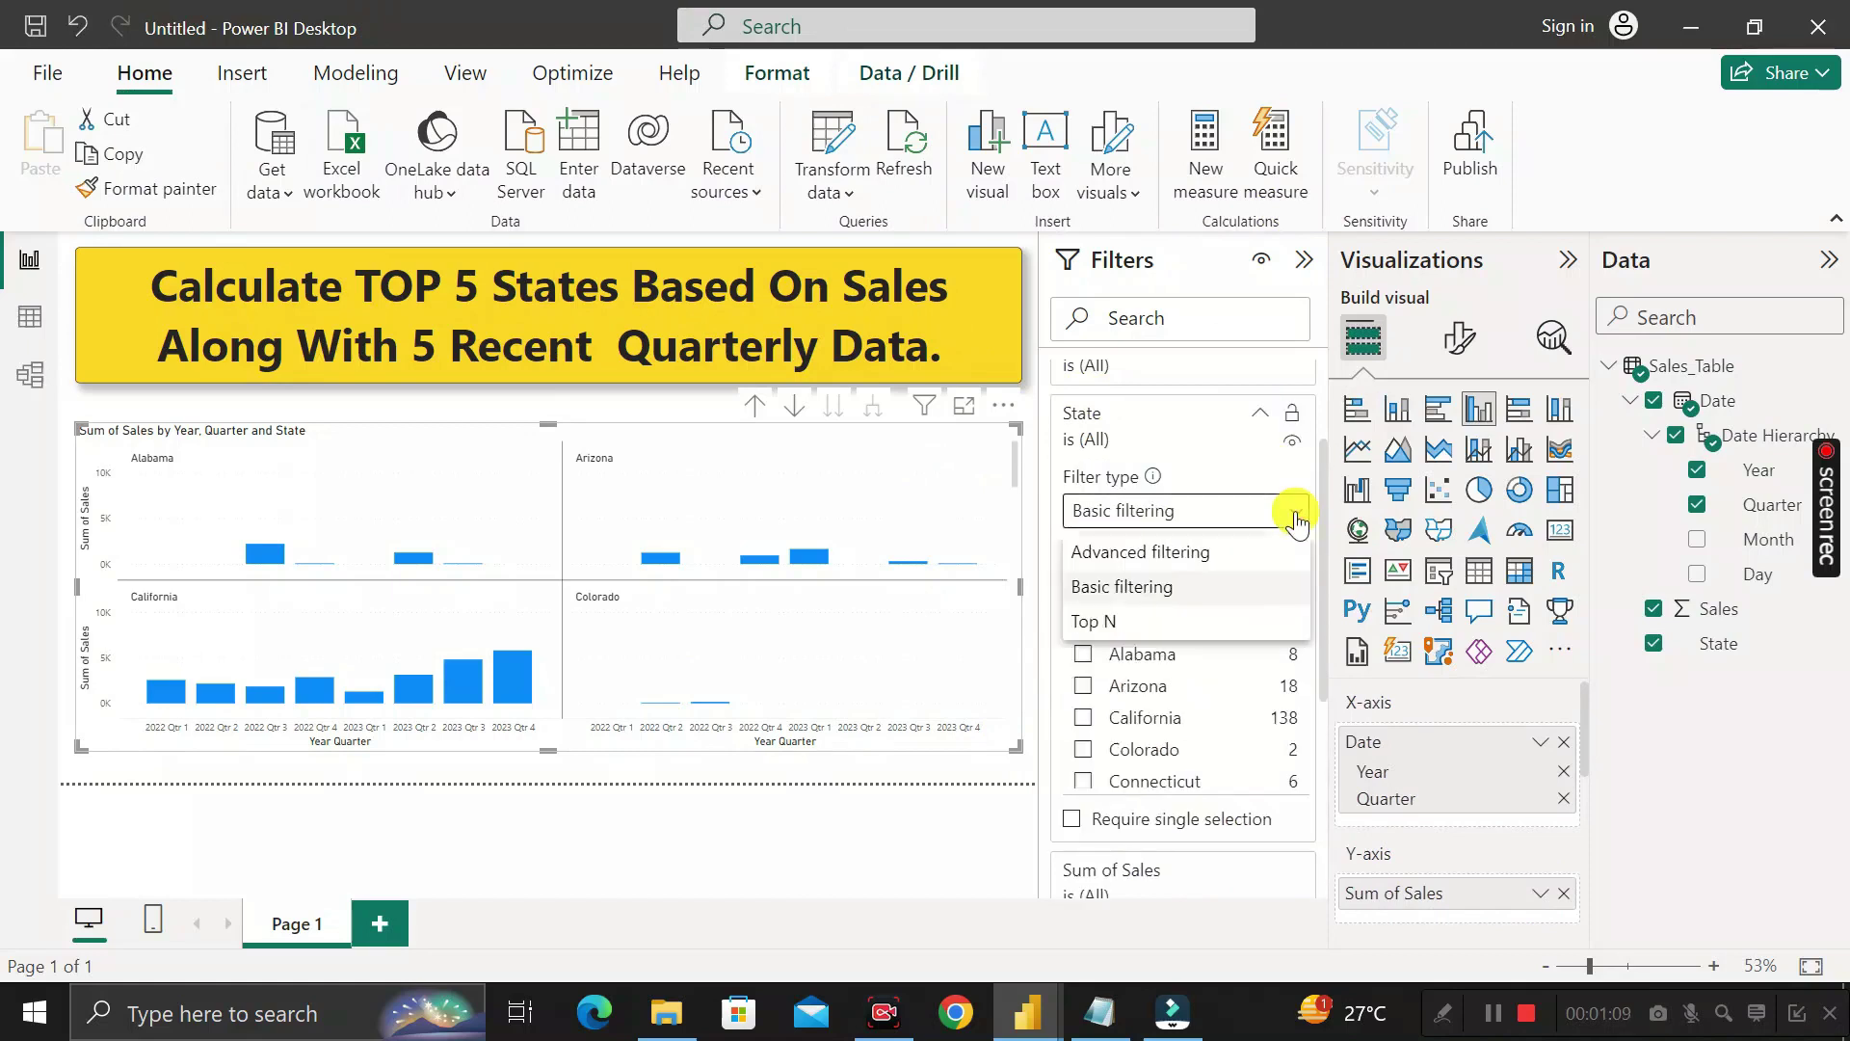
pyautogui.click(1169, 627)
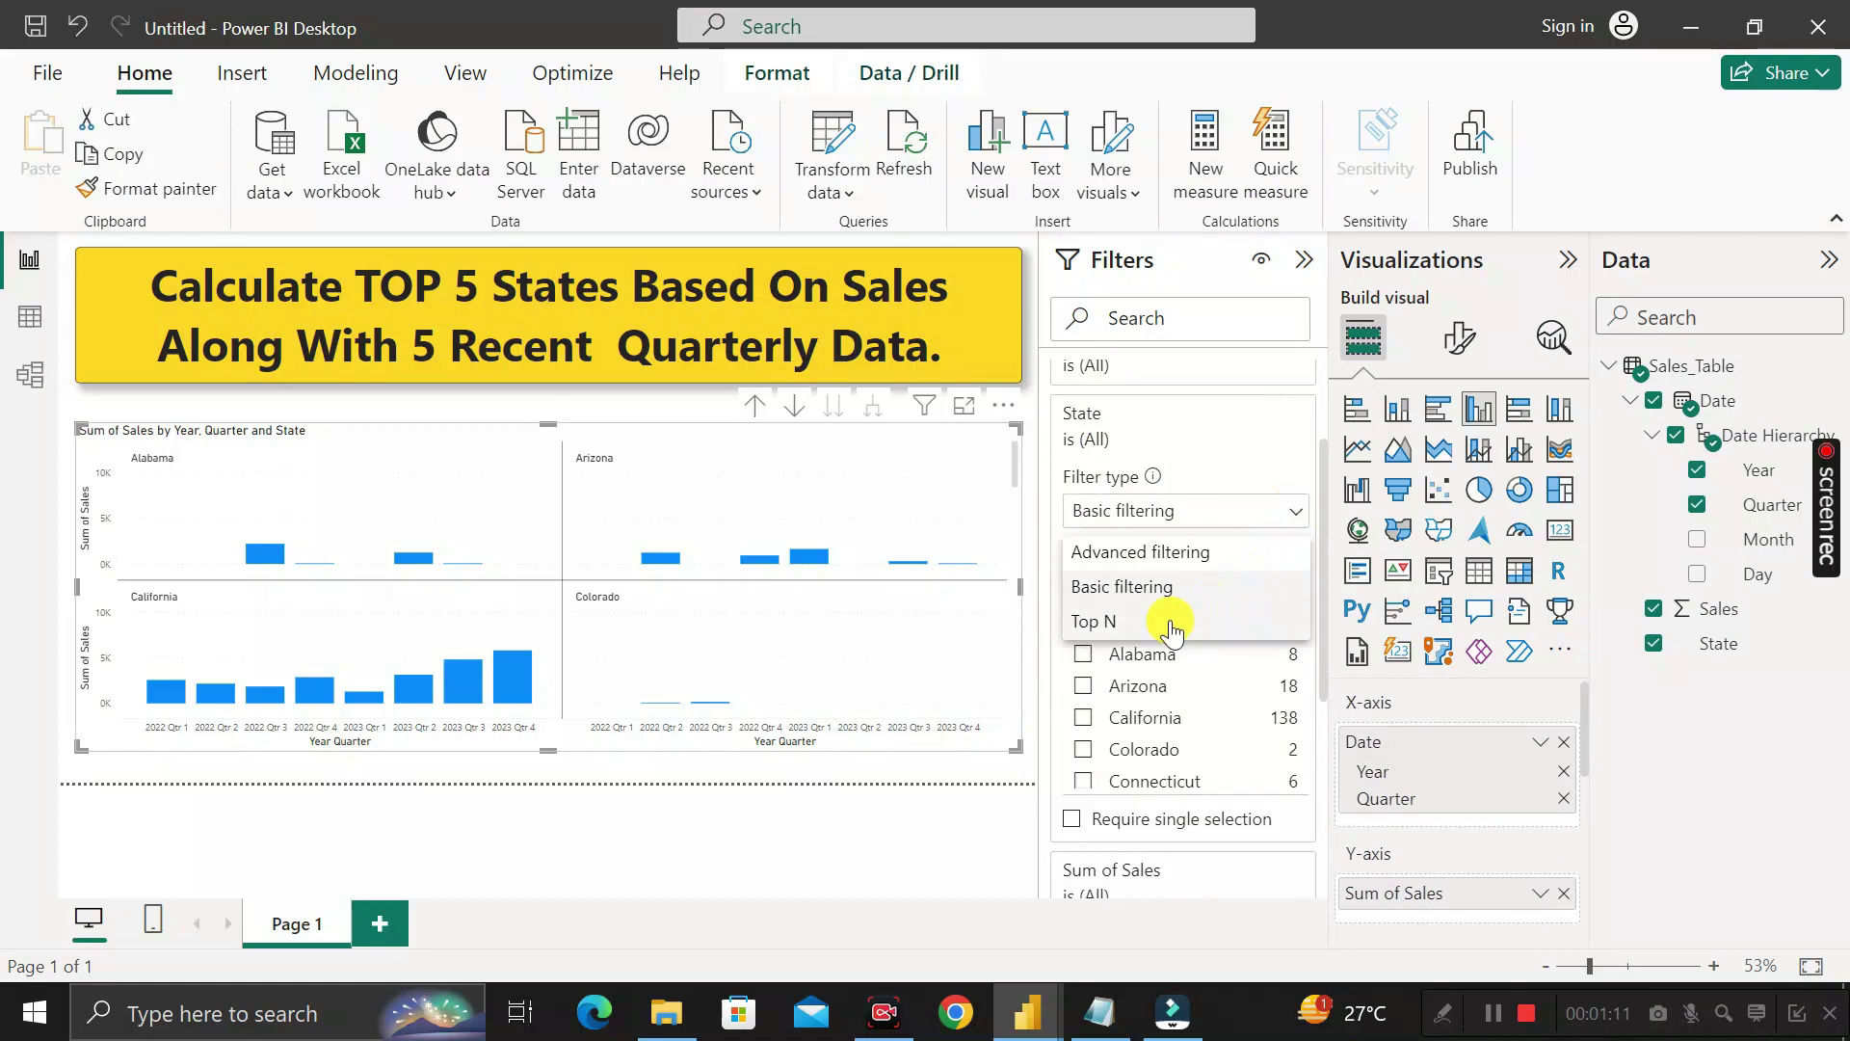
pyautogui.click(1228, 576)
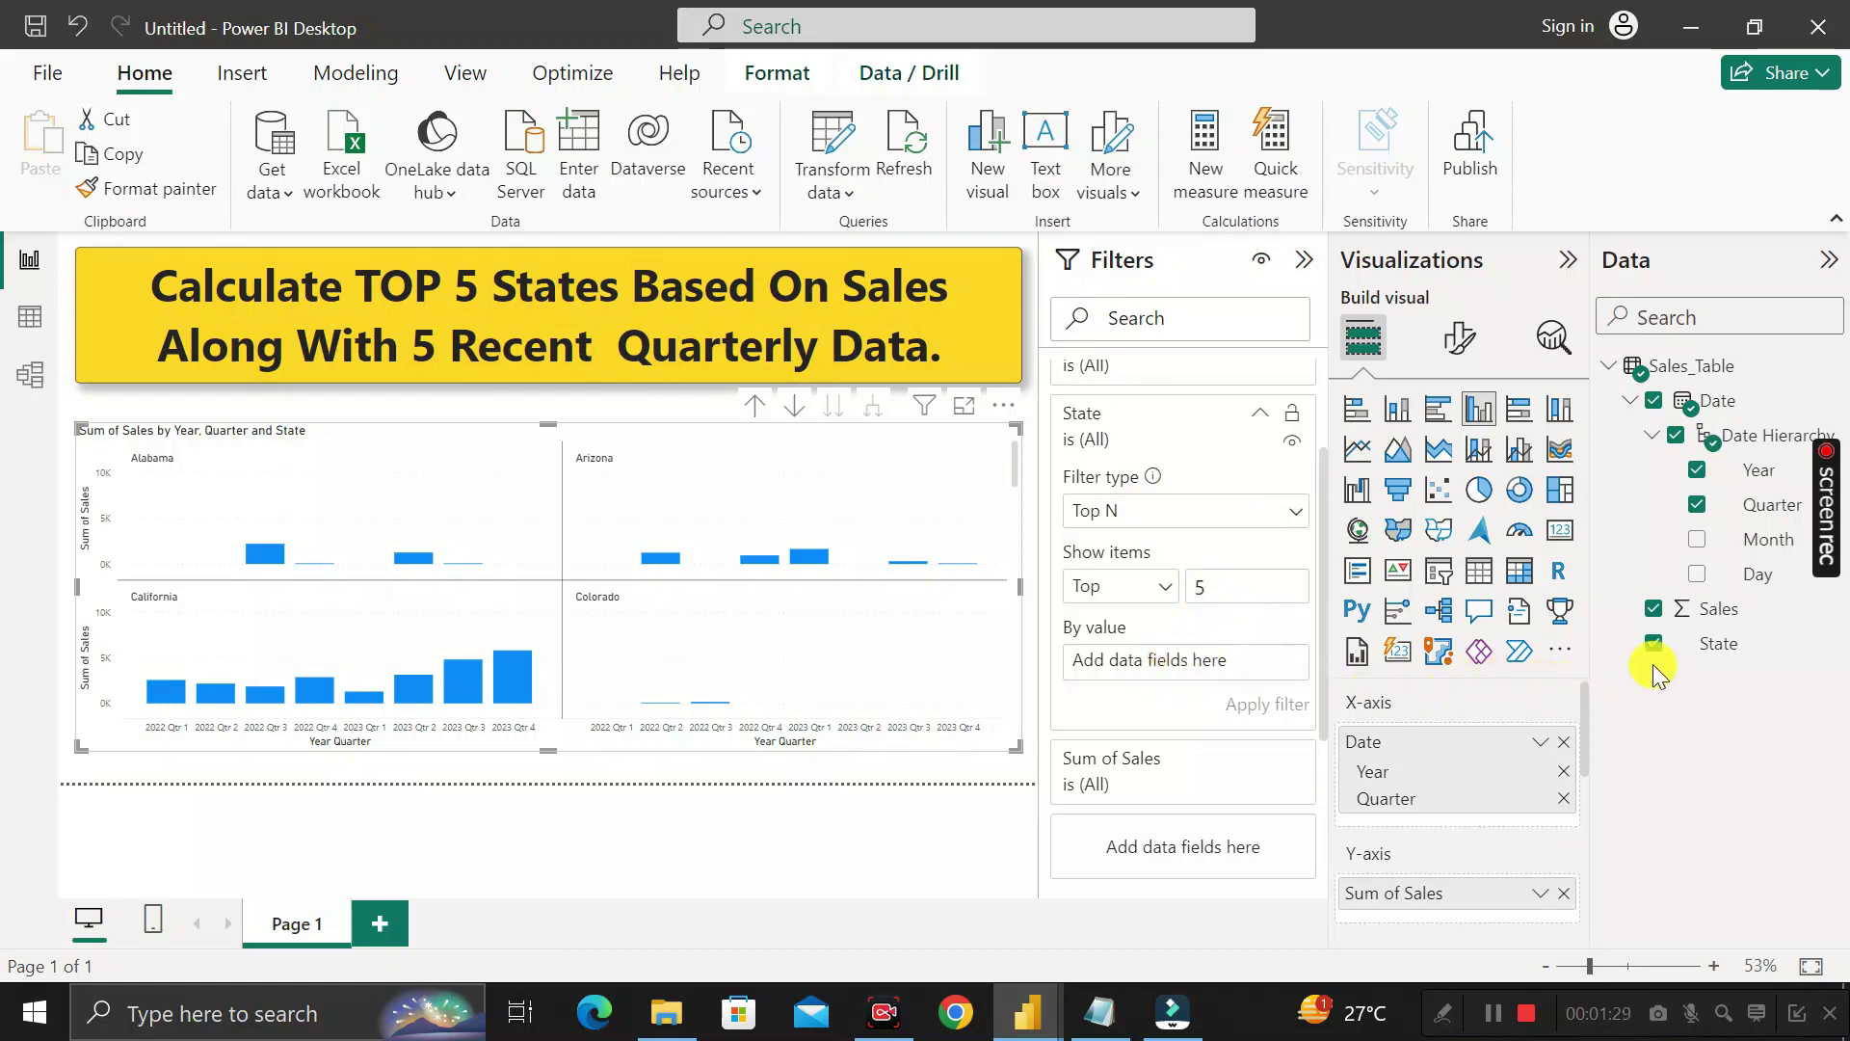
pyautogui.moveTo(1711, 624); pyautogui.dragTo(1196, 665)
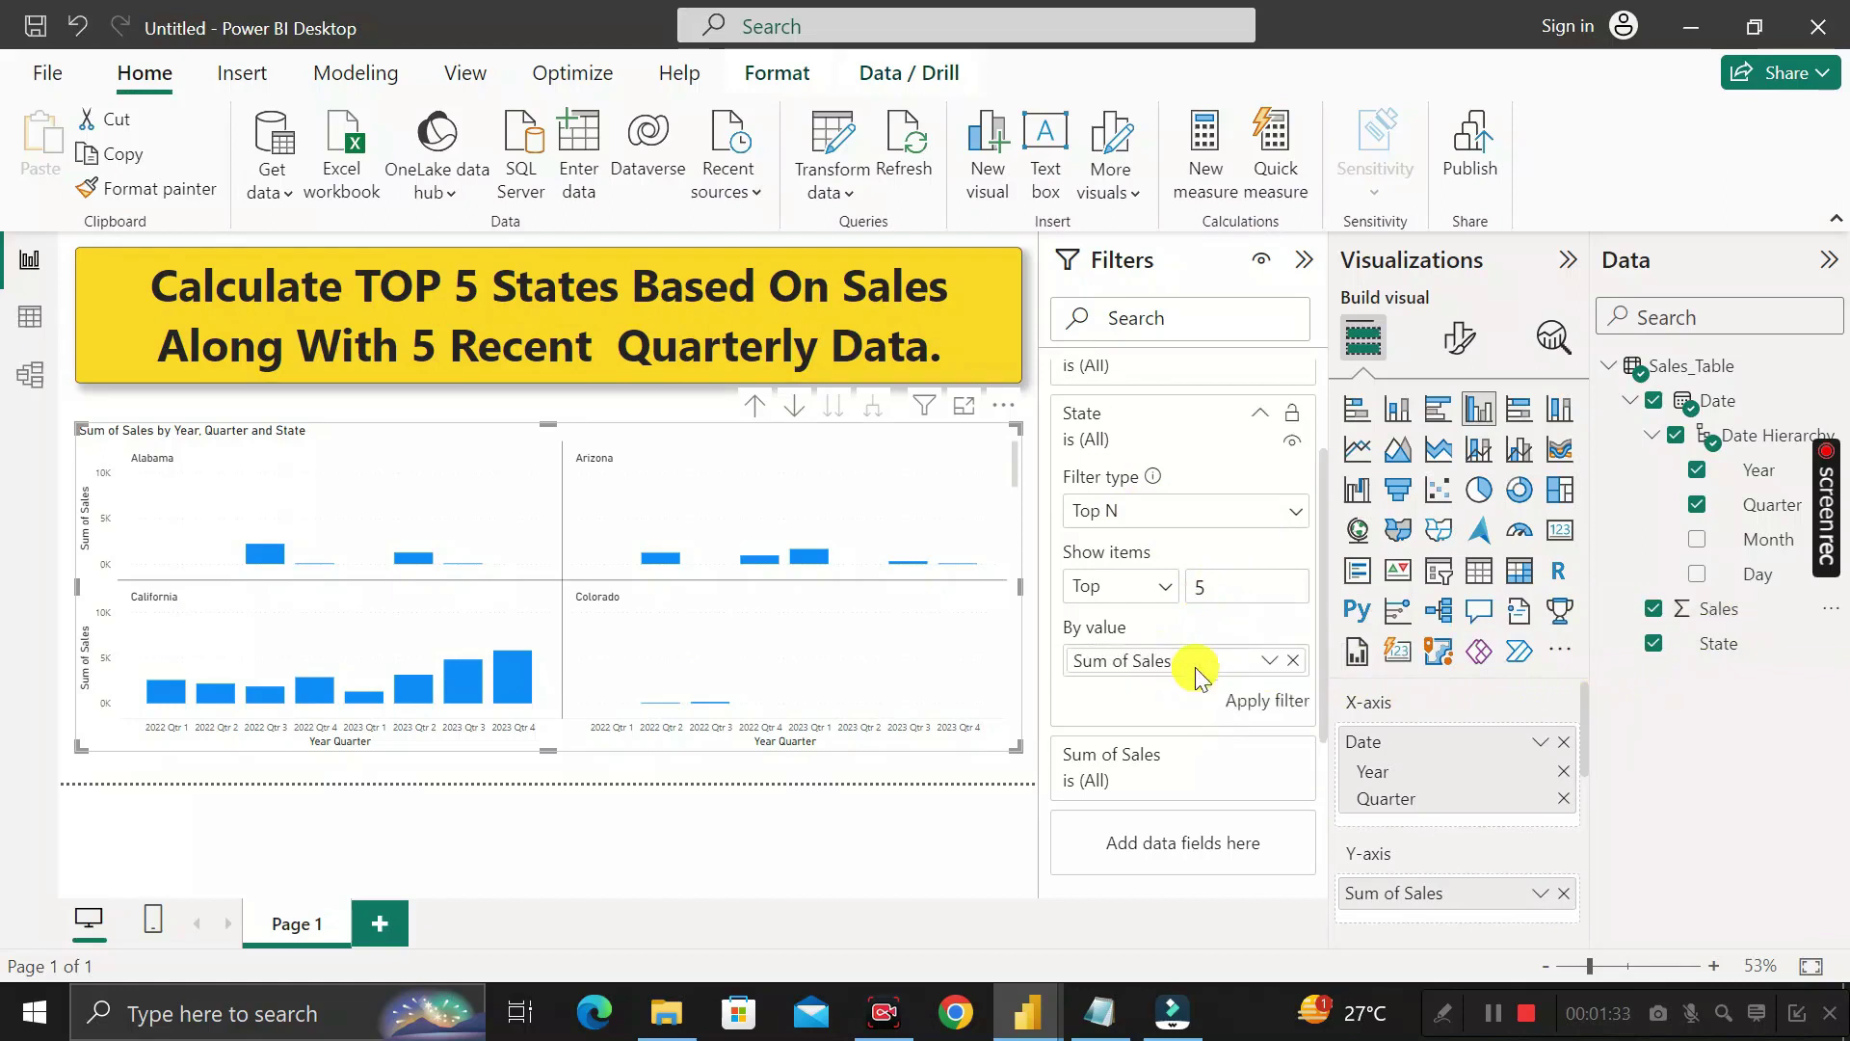
pyautogui.click(1264, 704)
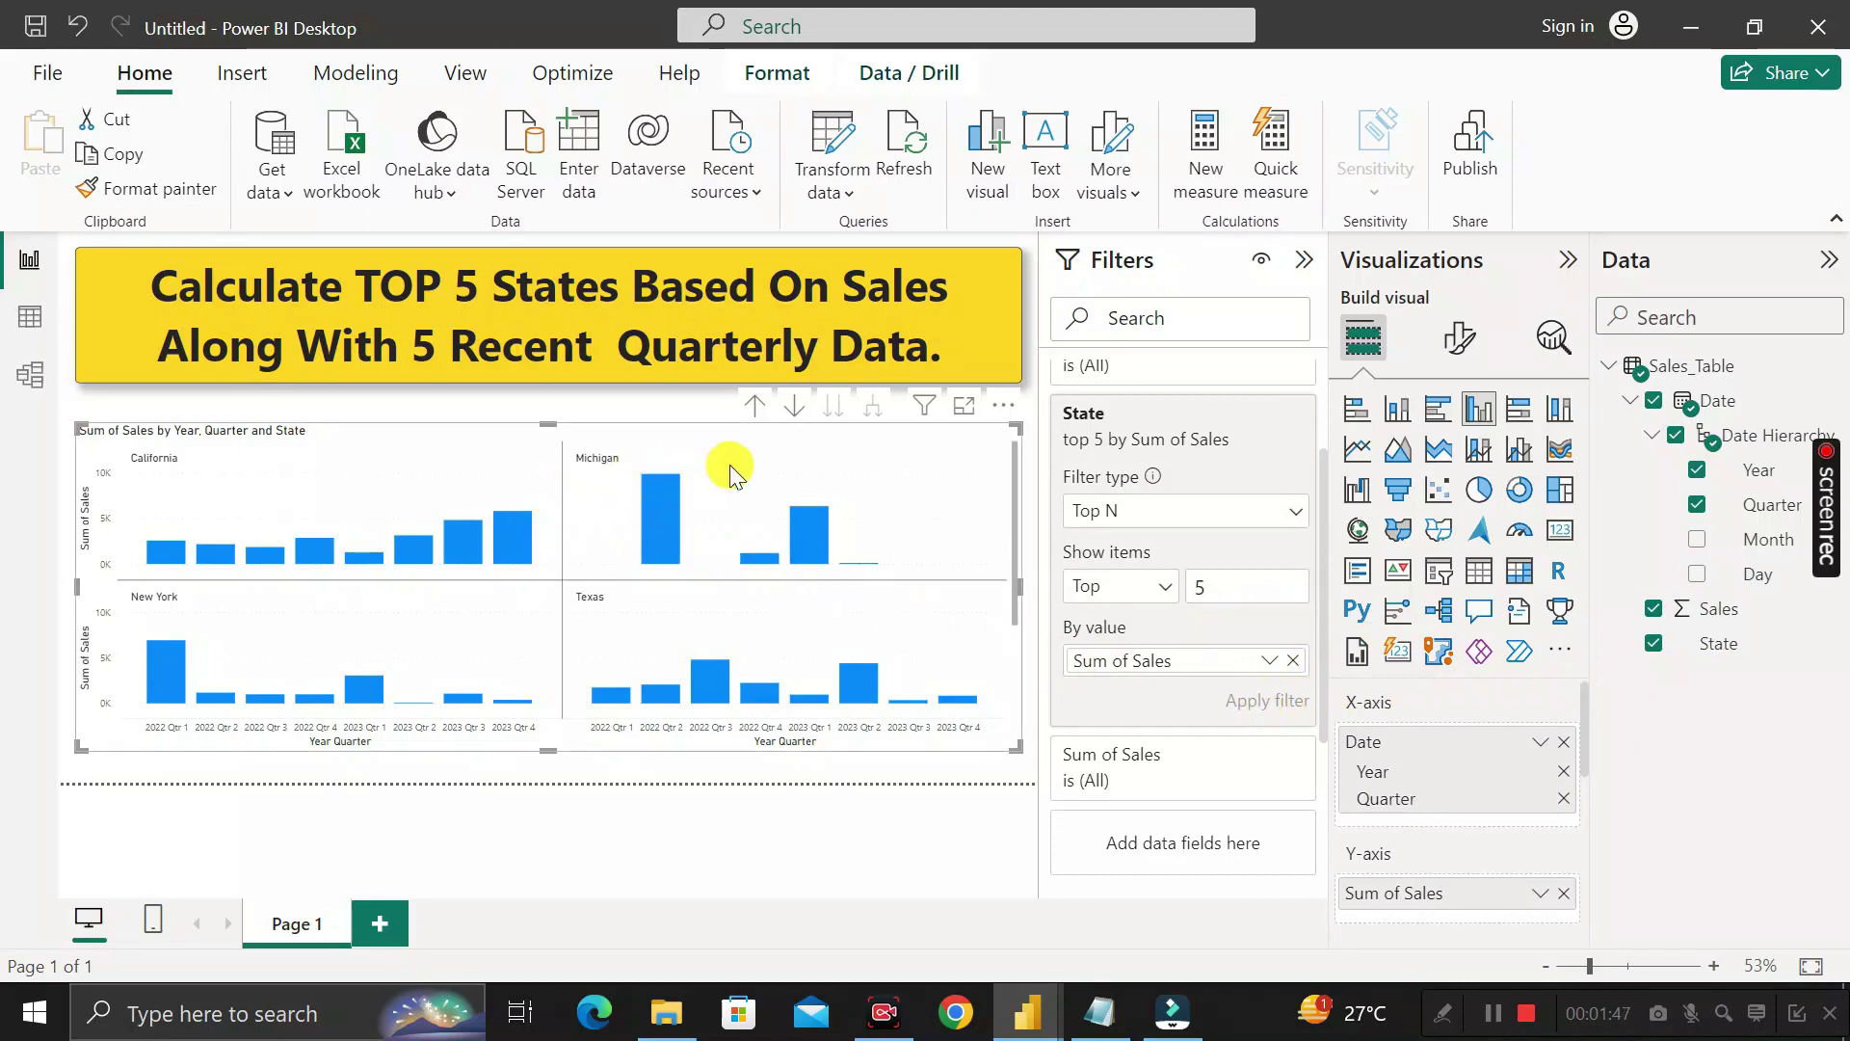
# Review the filtered small multiples and the title's five-recent-quarters requirement against the quarters shown for each state.
pyautogui.scroll(-2, 756, 543)
pyautogui.scroll(2, 751, 541)
pyautogui.scroll(-2, 578, 554)
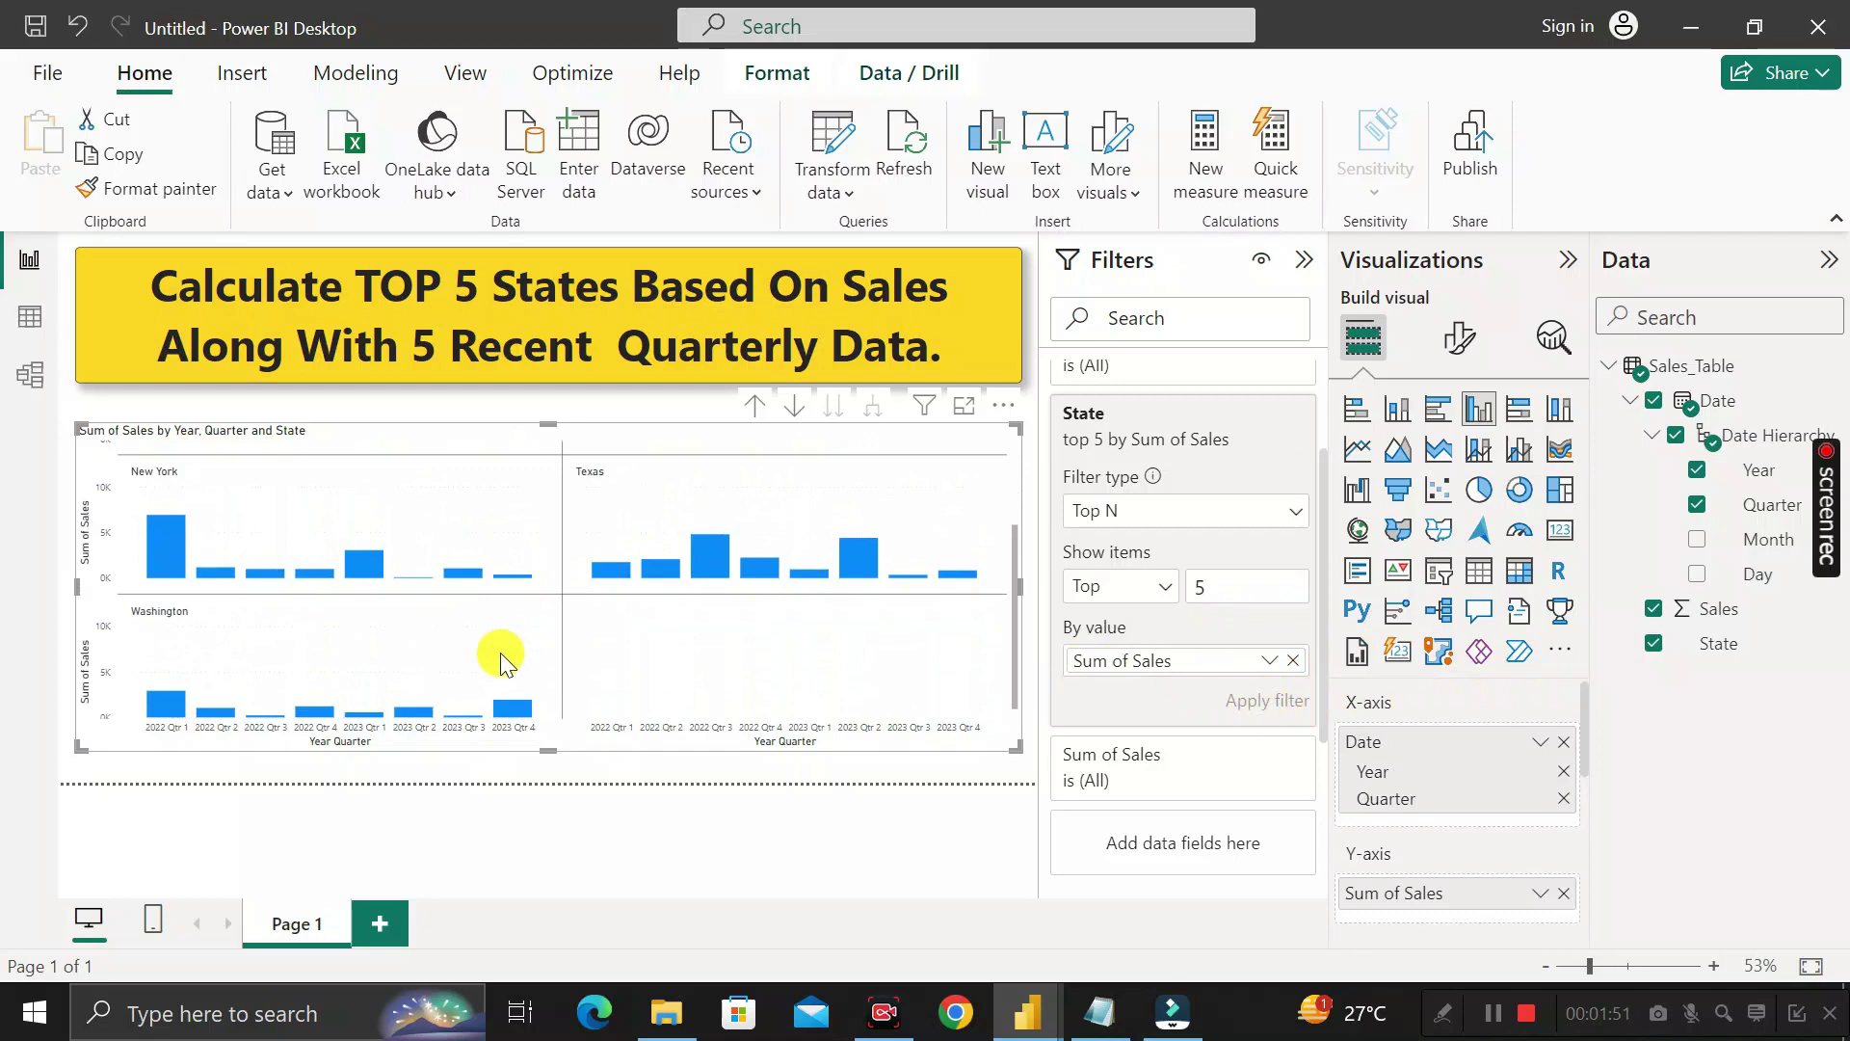
pyautogui.scroll(2, 583, 650)
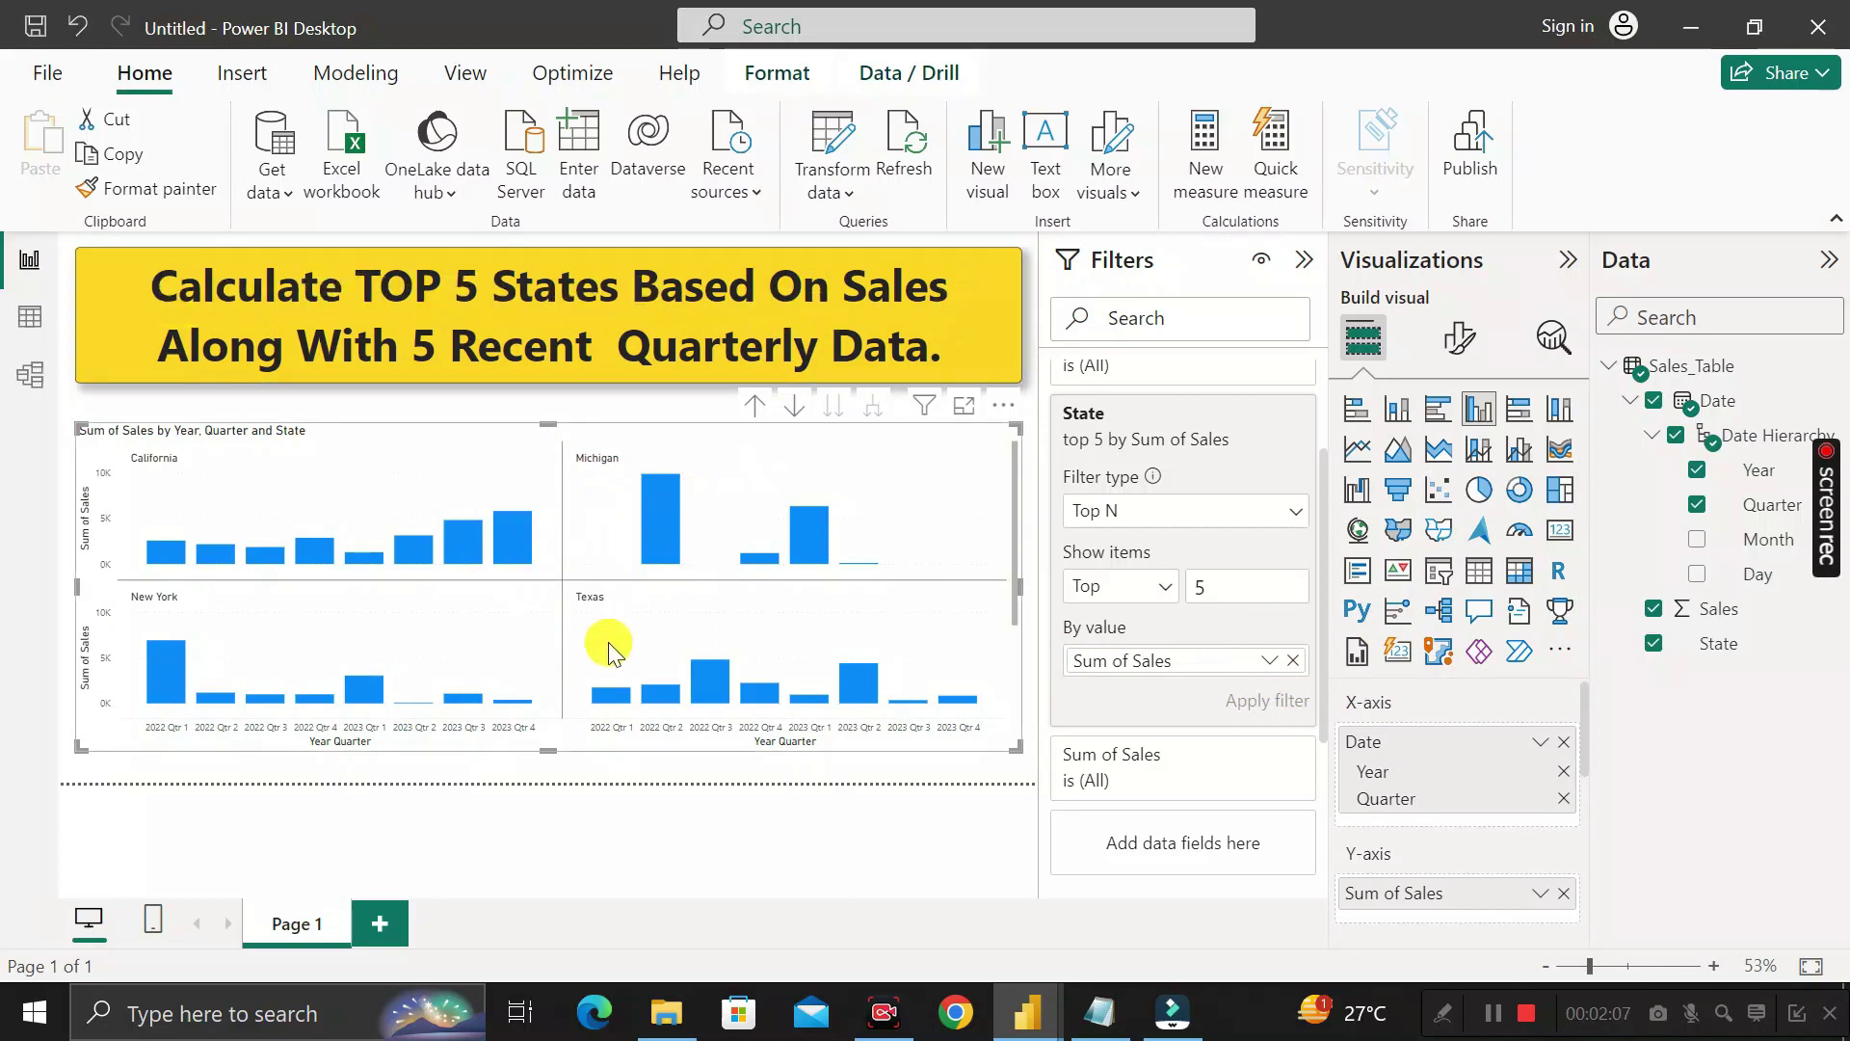
pyautogui.scroll(-2, 607, 640)
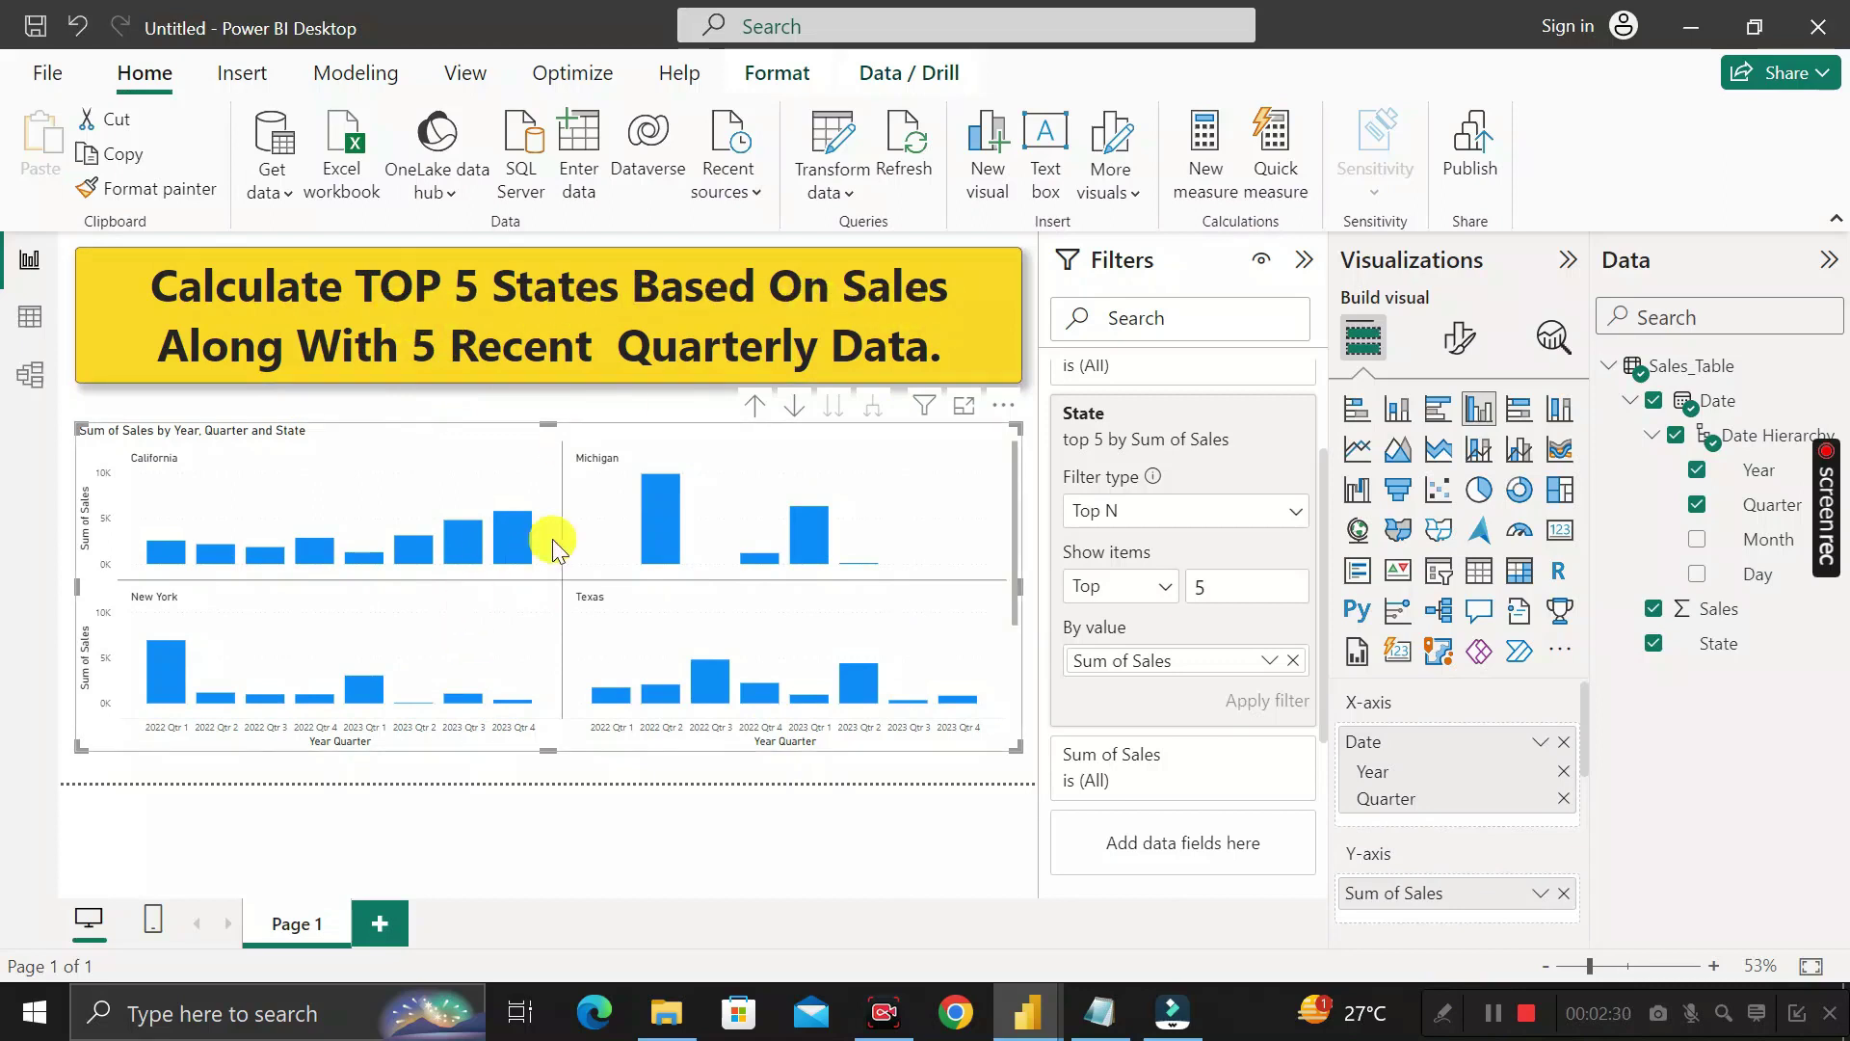
pyautogui.click(421, 348)
pyautogui.moveTo(421, 348); pyautogui.dragTo(987, 369)
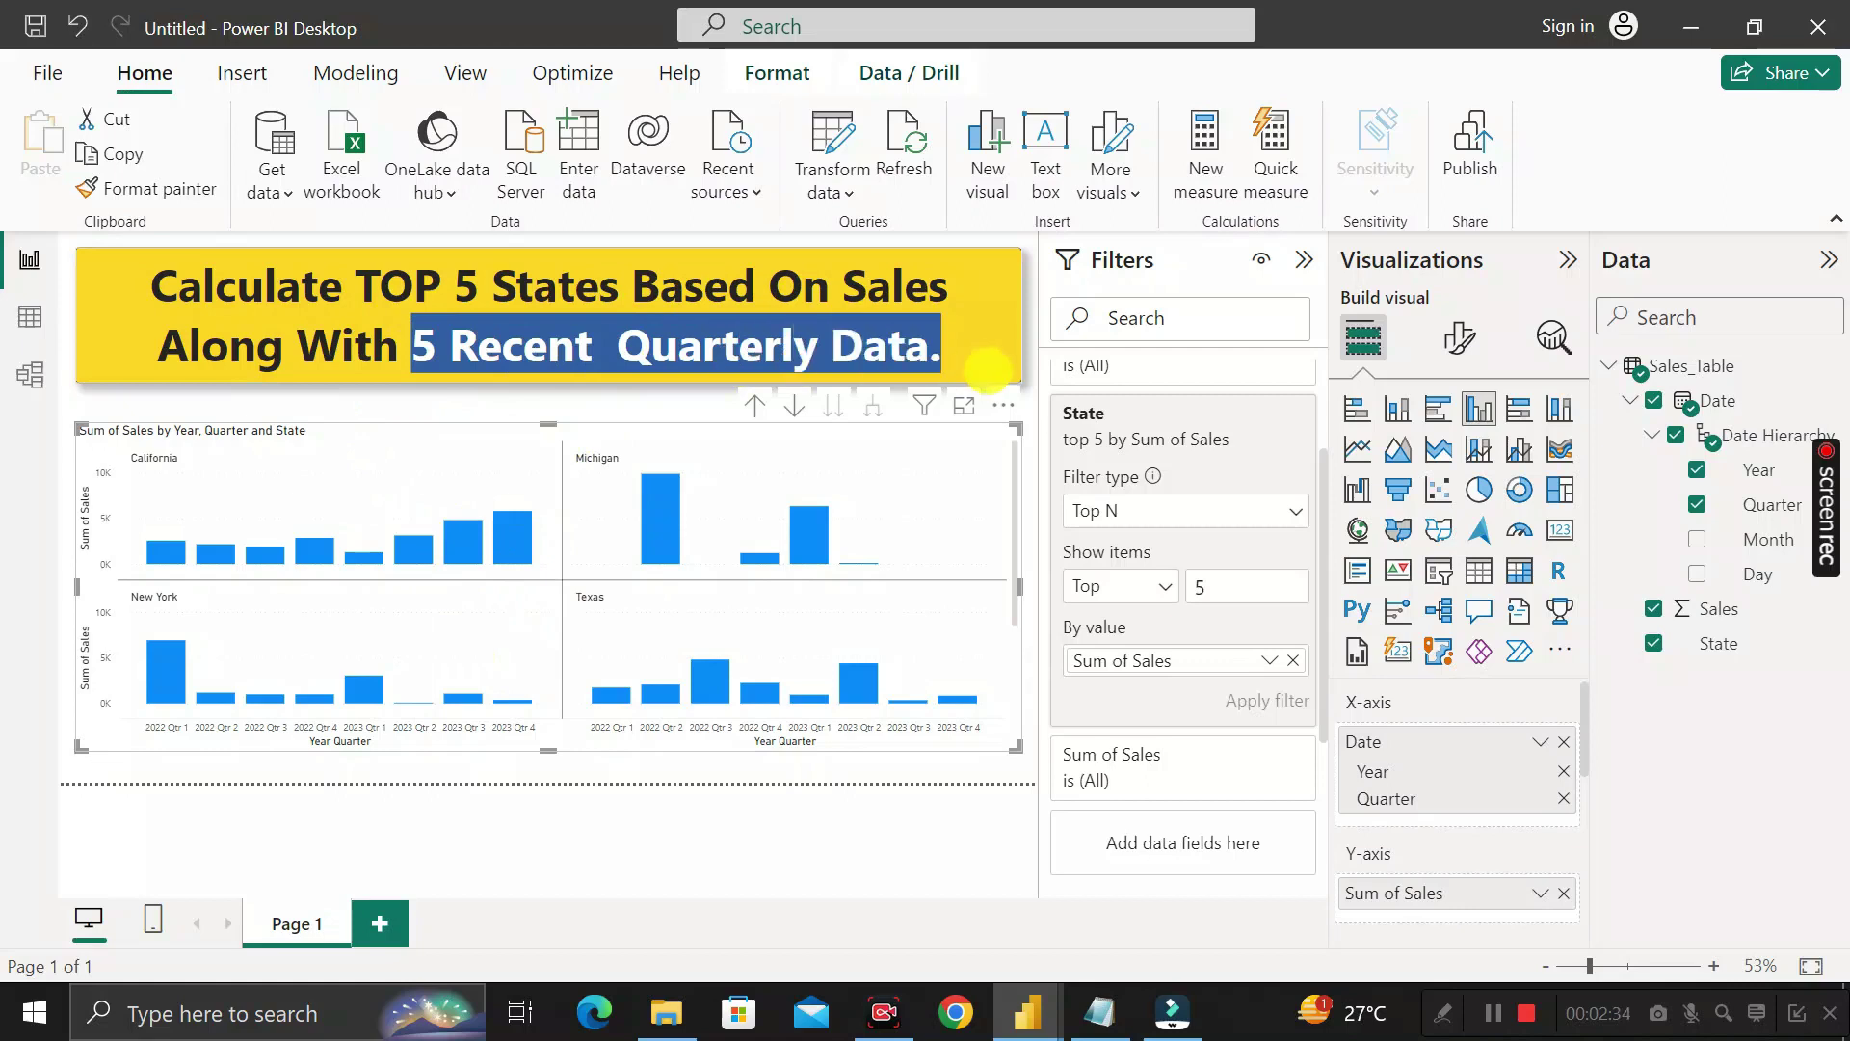
pyautogui.press('Escape')
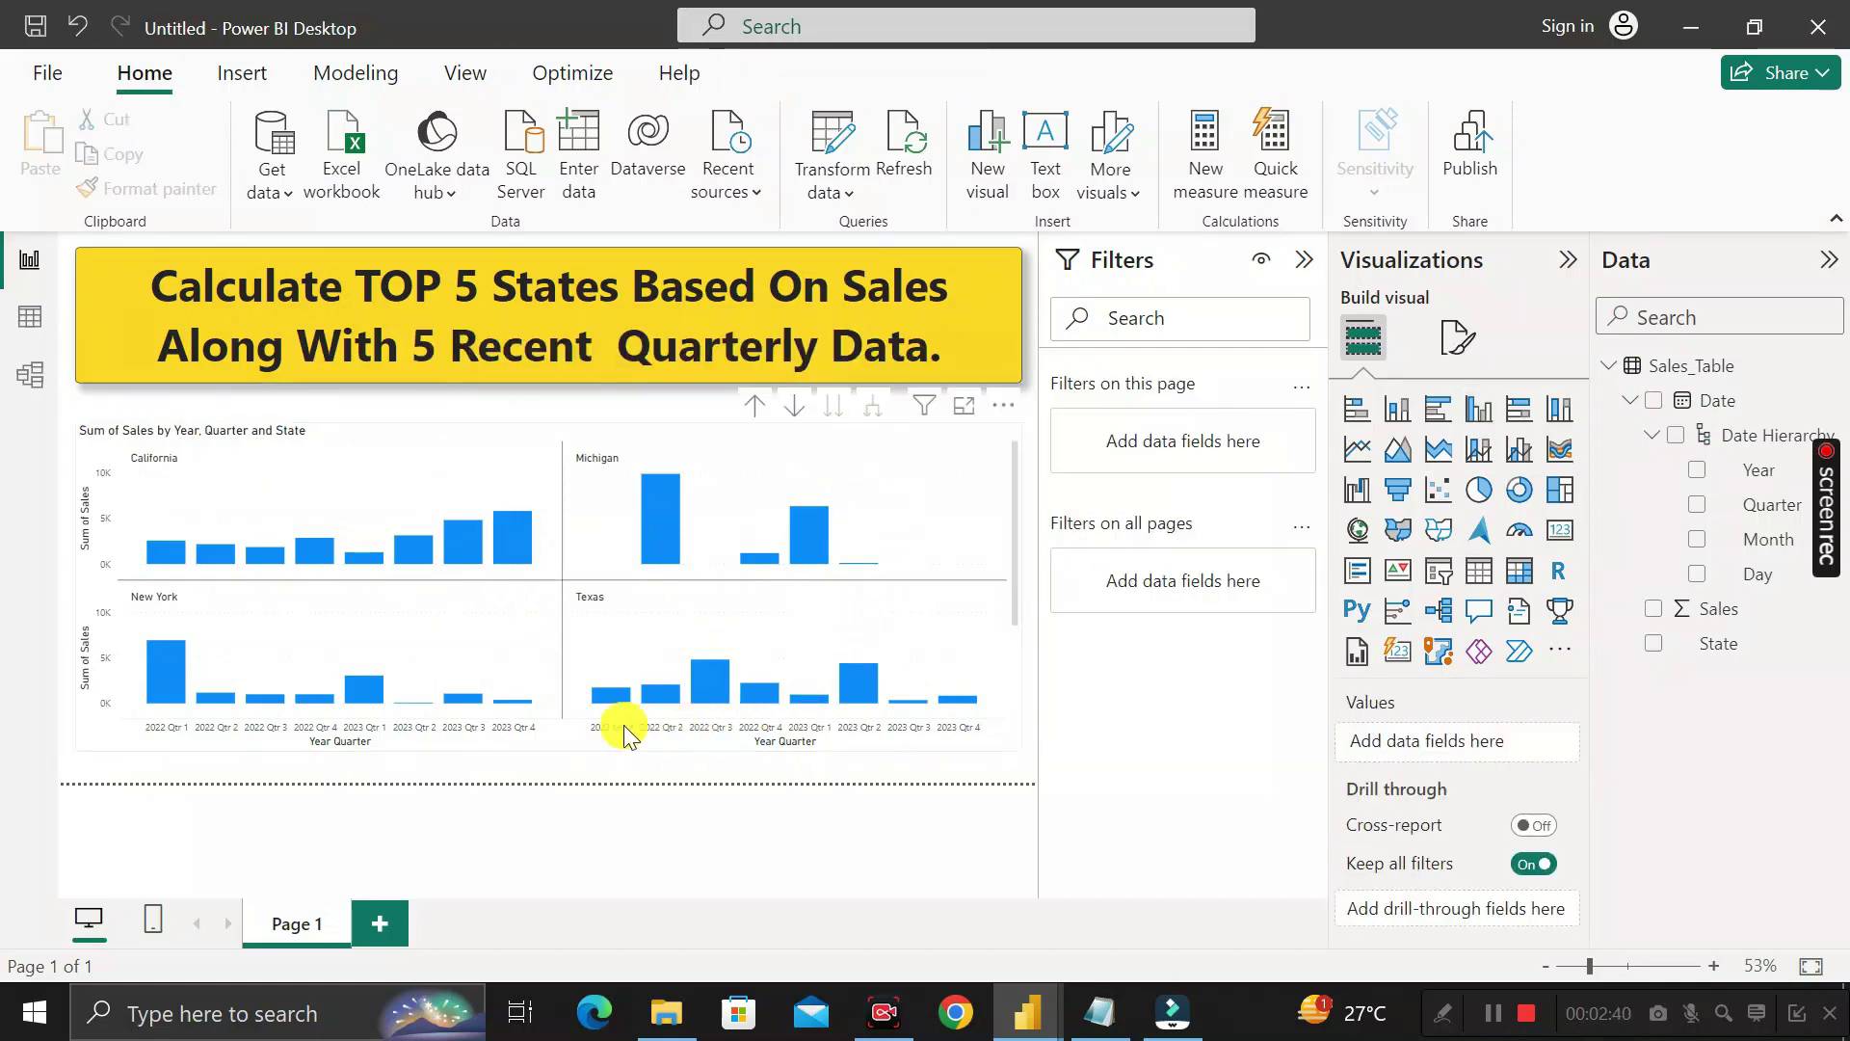
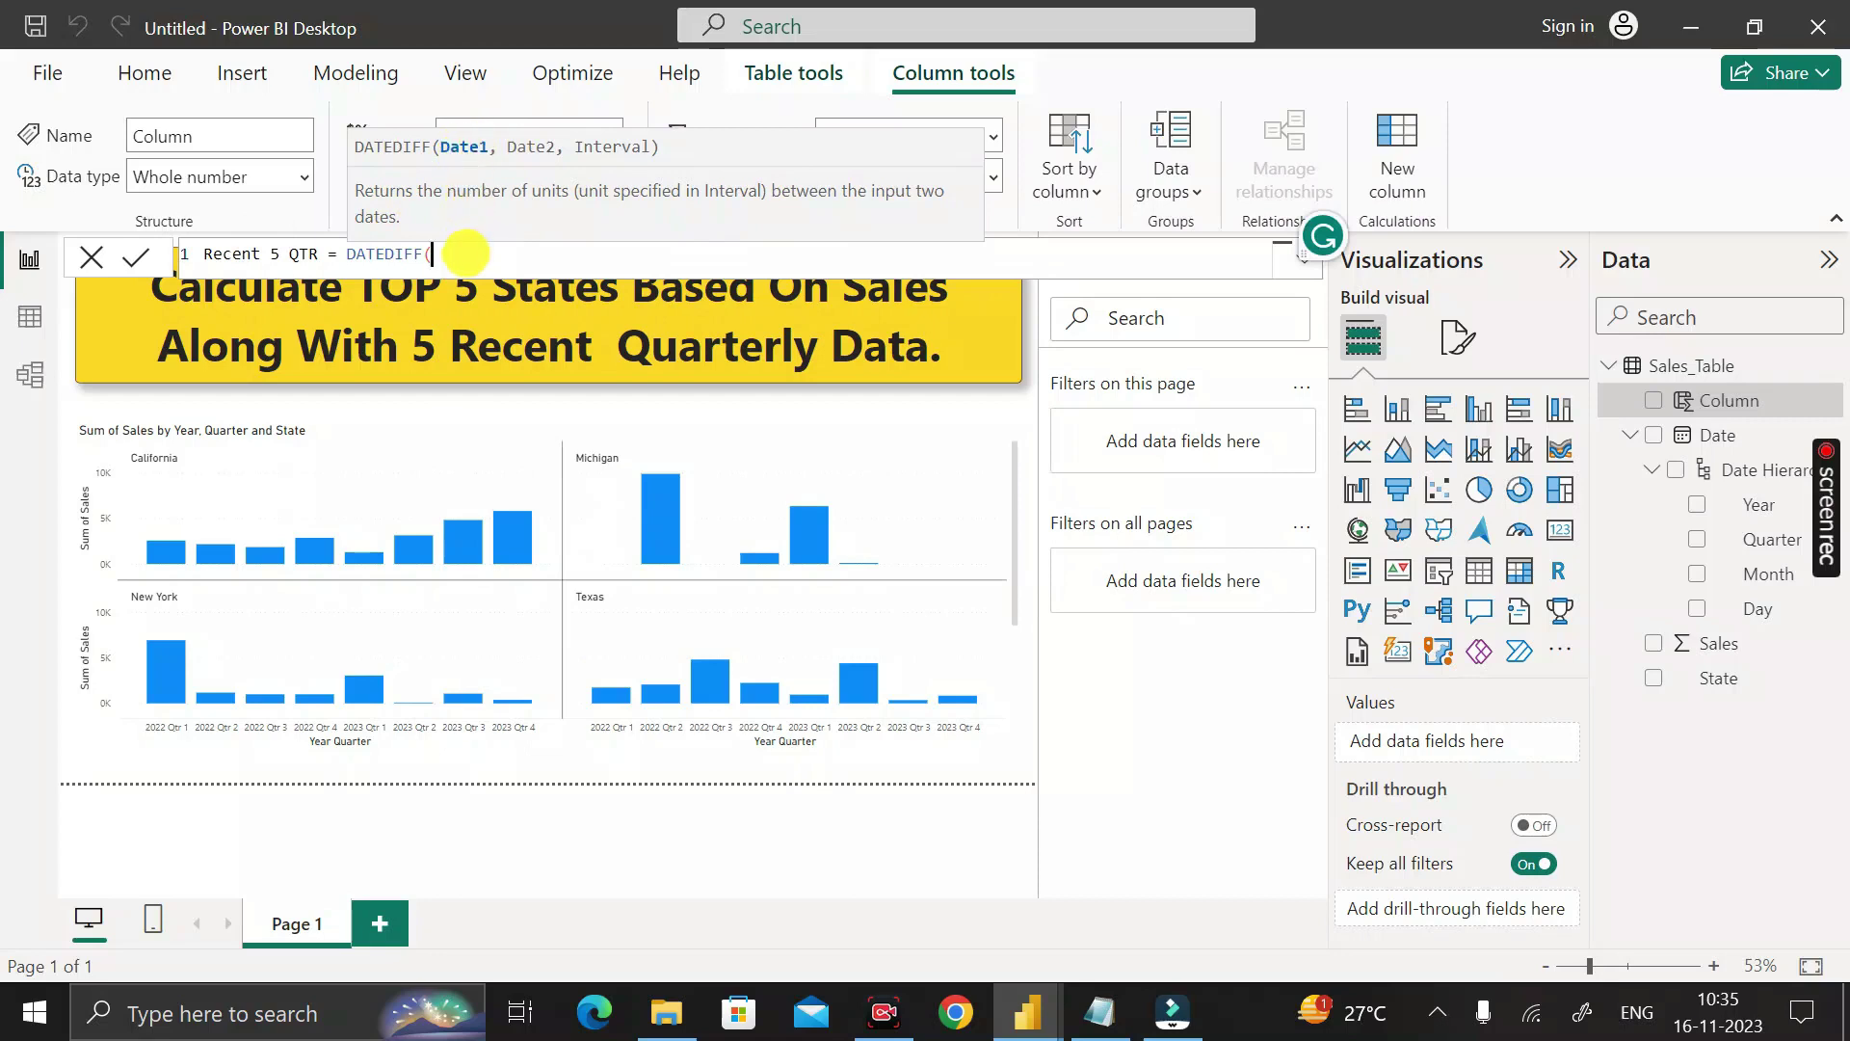
# Enter TODAY() as the first date of the DATEDIFF formula for the Recent 5 QTR column.
pyautogui.write('TO')
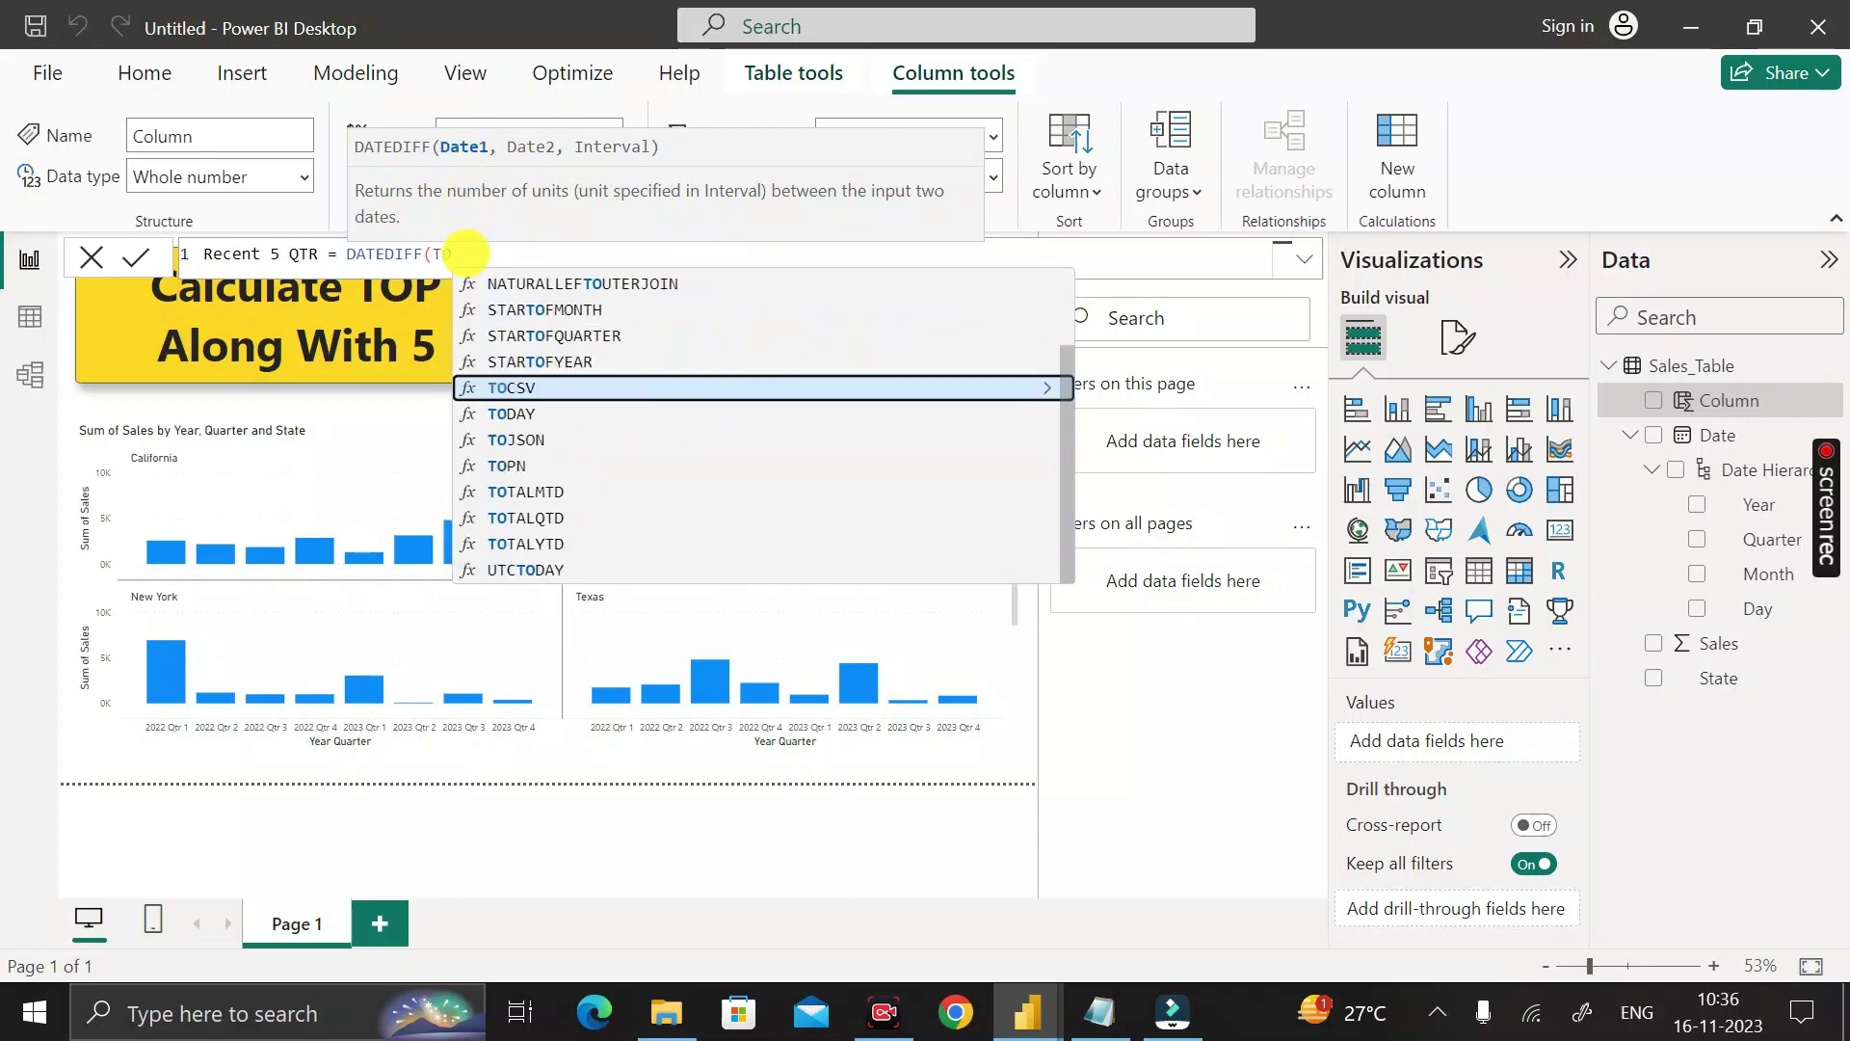
pyautogui.write('DA')
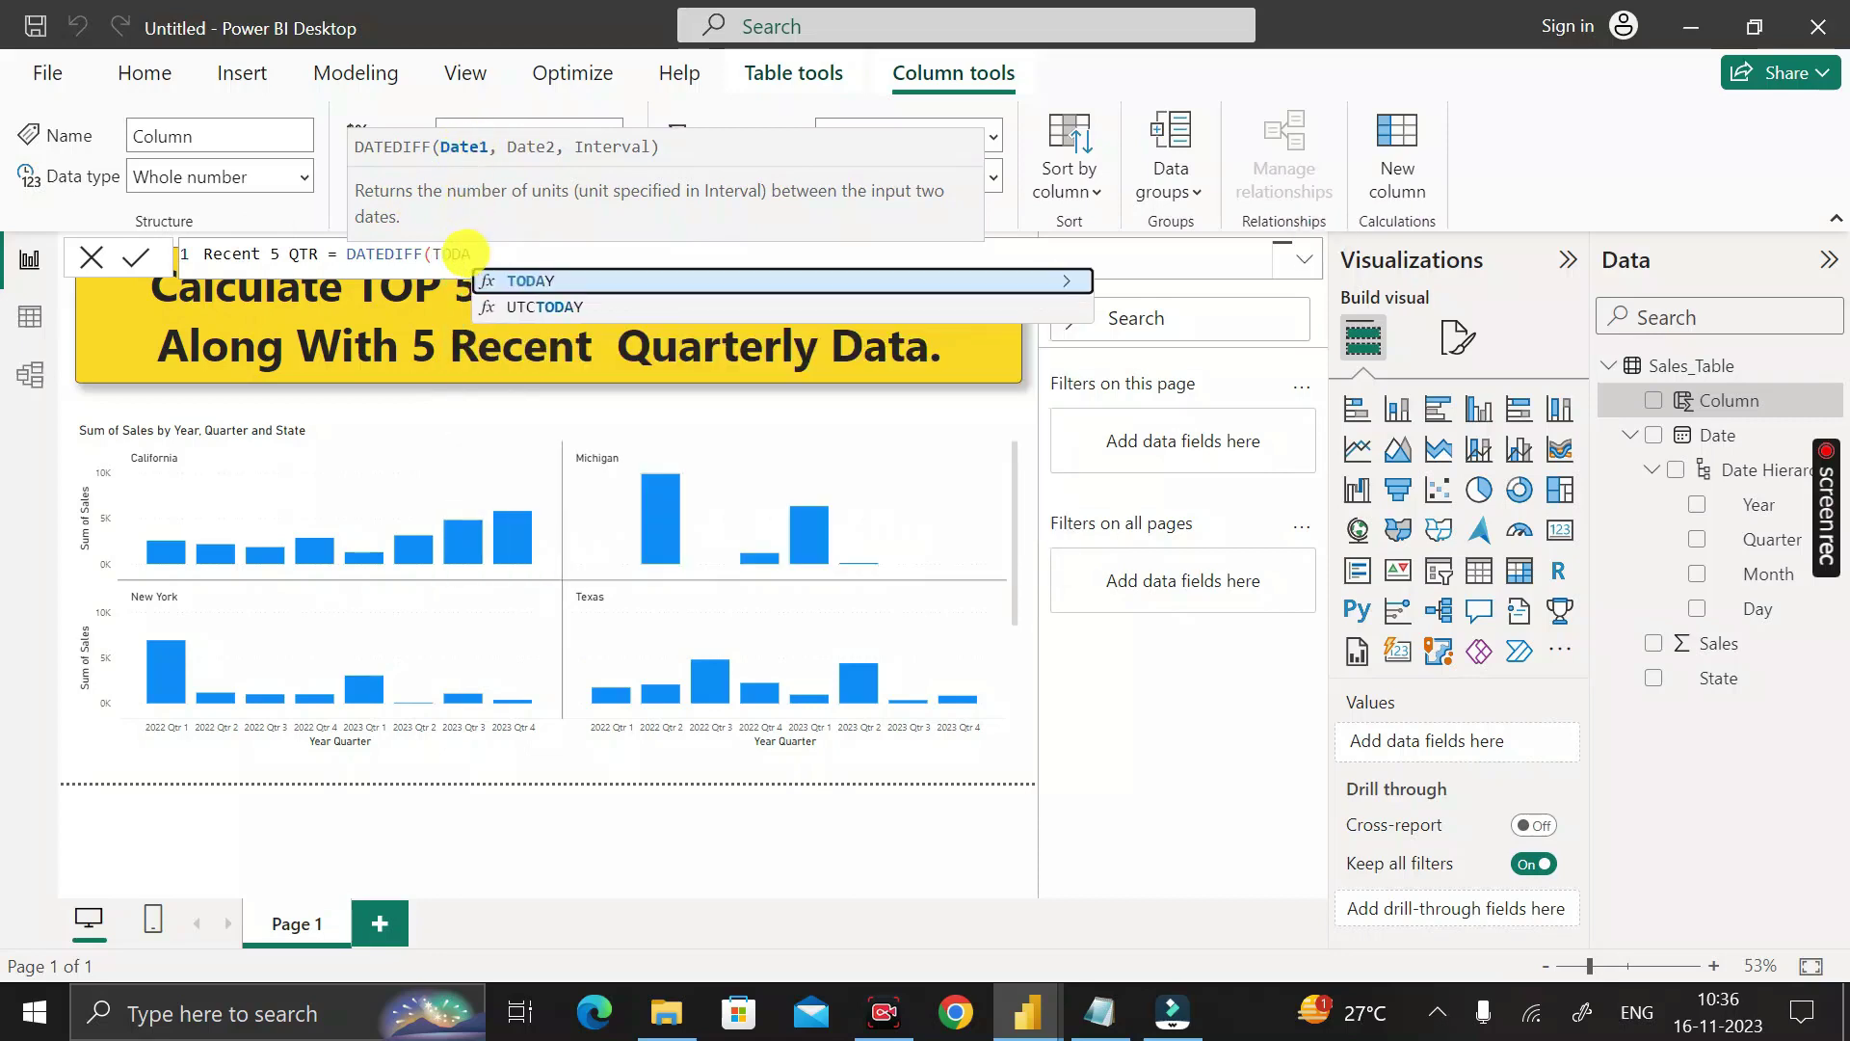
pyautogui.write('Y(),')
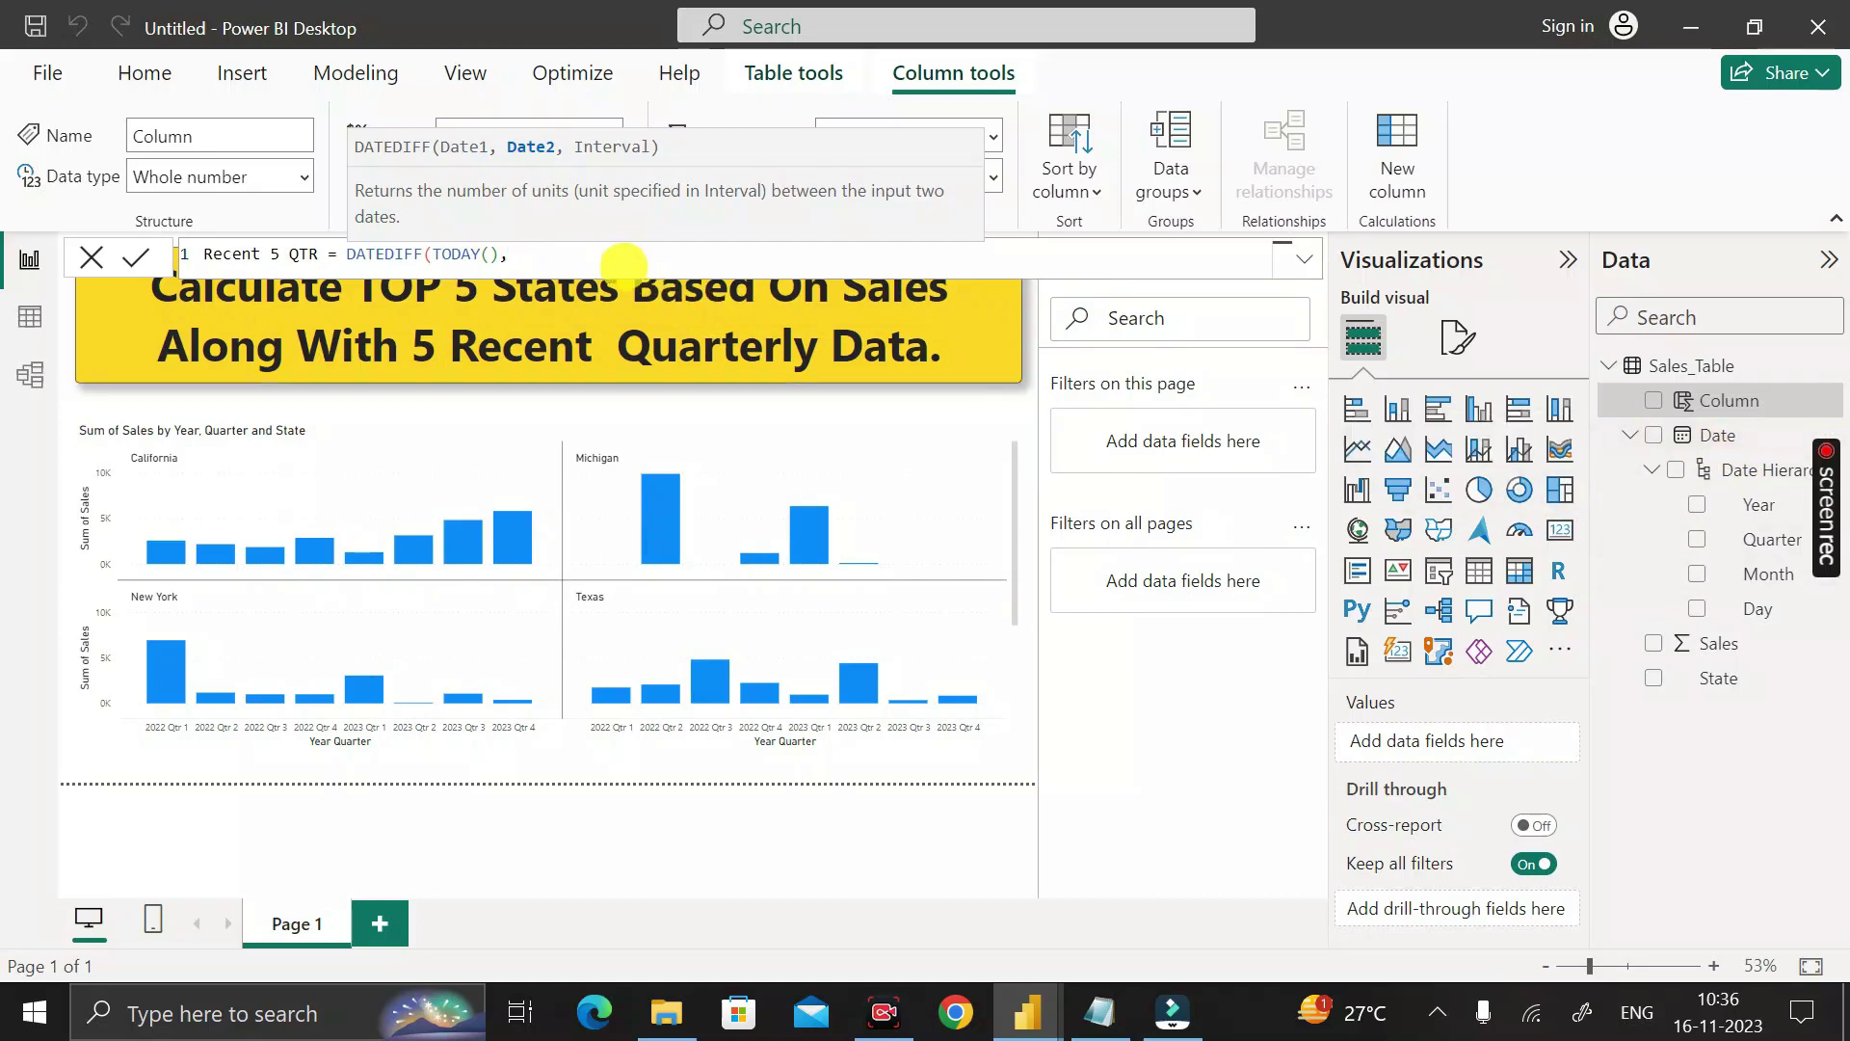
# Use Sales_Table[Date] as the second date in the Recent 5 QTR column's DATEDIFF formula.
pyautogui.write('DATE')
pyautogui.press('Down')
pyautogui.press('Down')
pyautogui.press('Down')
pyautogui.press('Down')
pyautogui.press('Down')
pyautogui.press('Down')
pyautogui.press('Down')
pyautogui.press('Down')
pyautogui.press('Down')
pyautogui.press('Down')
pyautogui.press('Down')
pyautogui.press('Down')
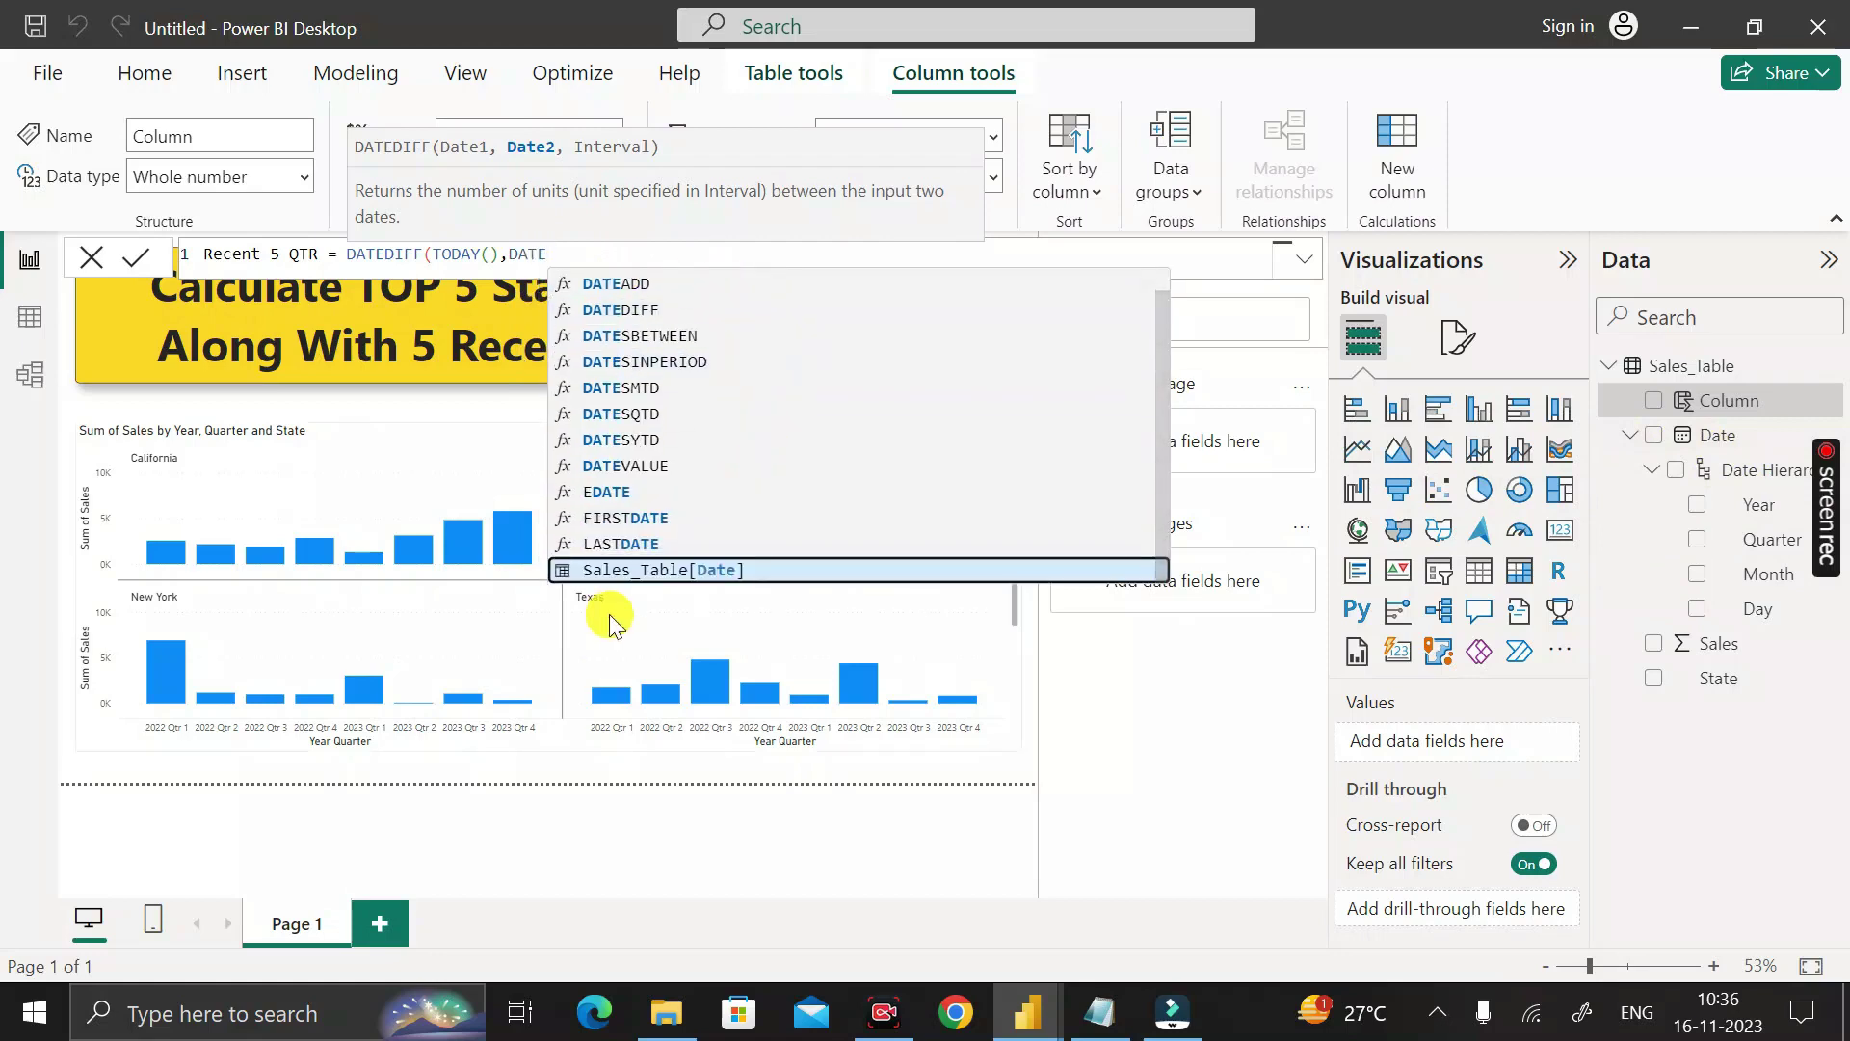
pyautogui.click(708, 570)
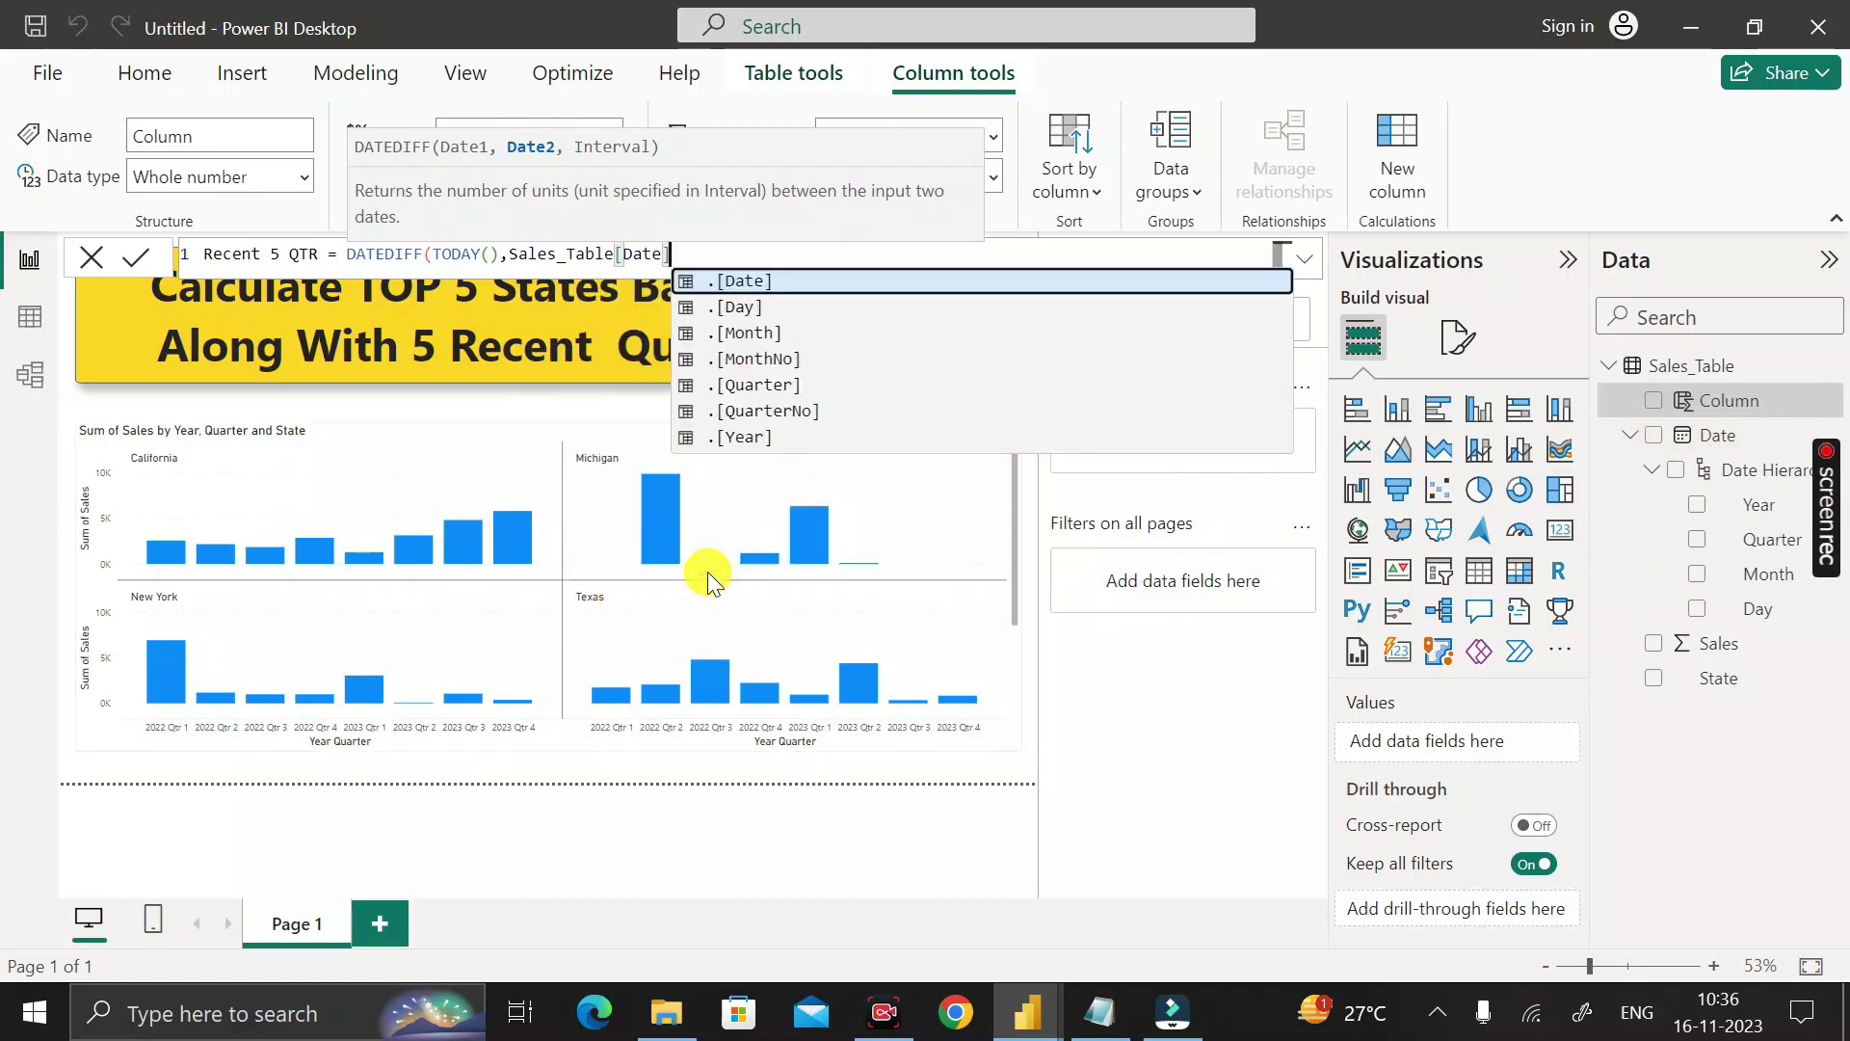
# Complete the DATEDIFF formula with the QUARTER interval and commit the Recent 5 QTR calculated column.
pyautogui.write(',')
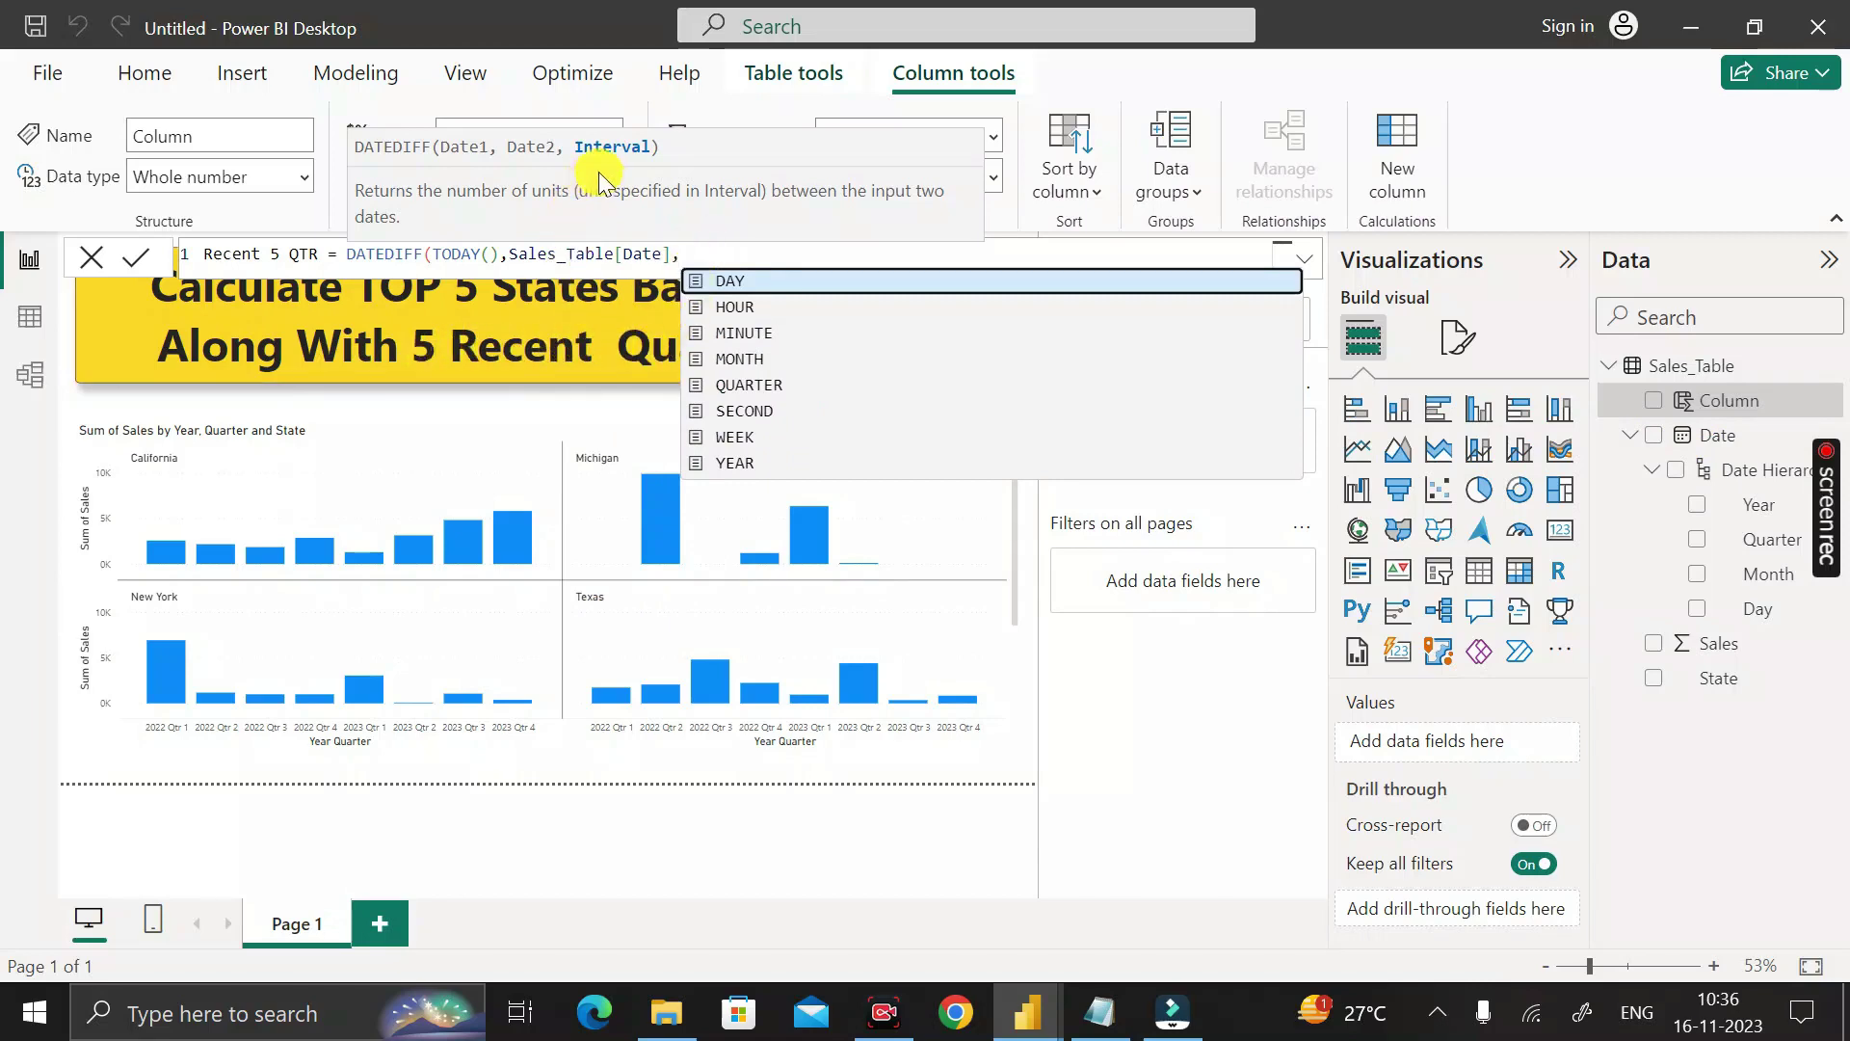
pyautogui.click(749, 386)
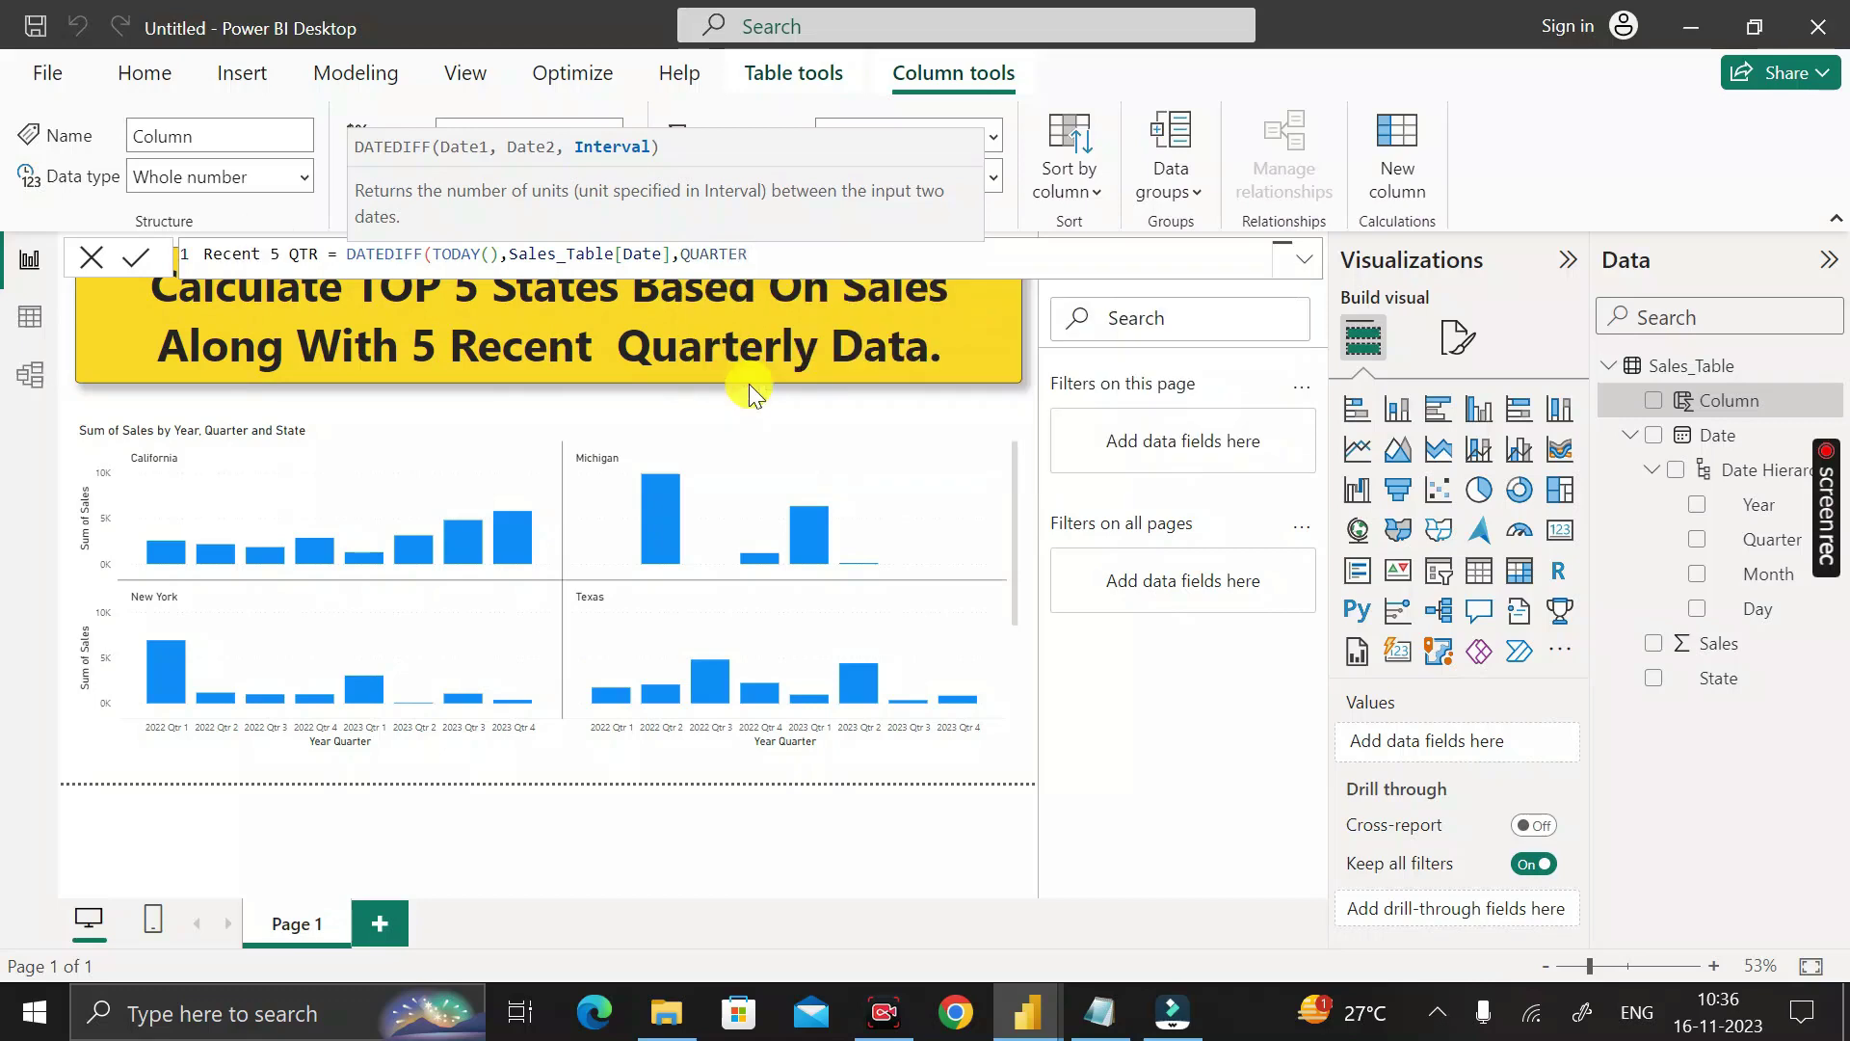
pyautogui.write(')')
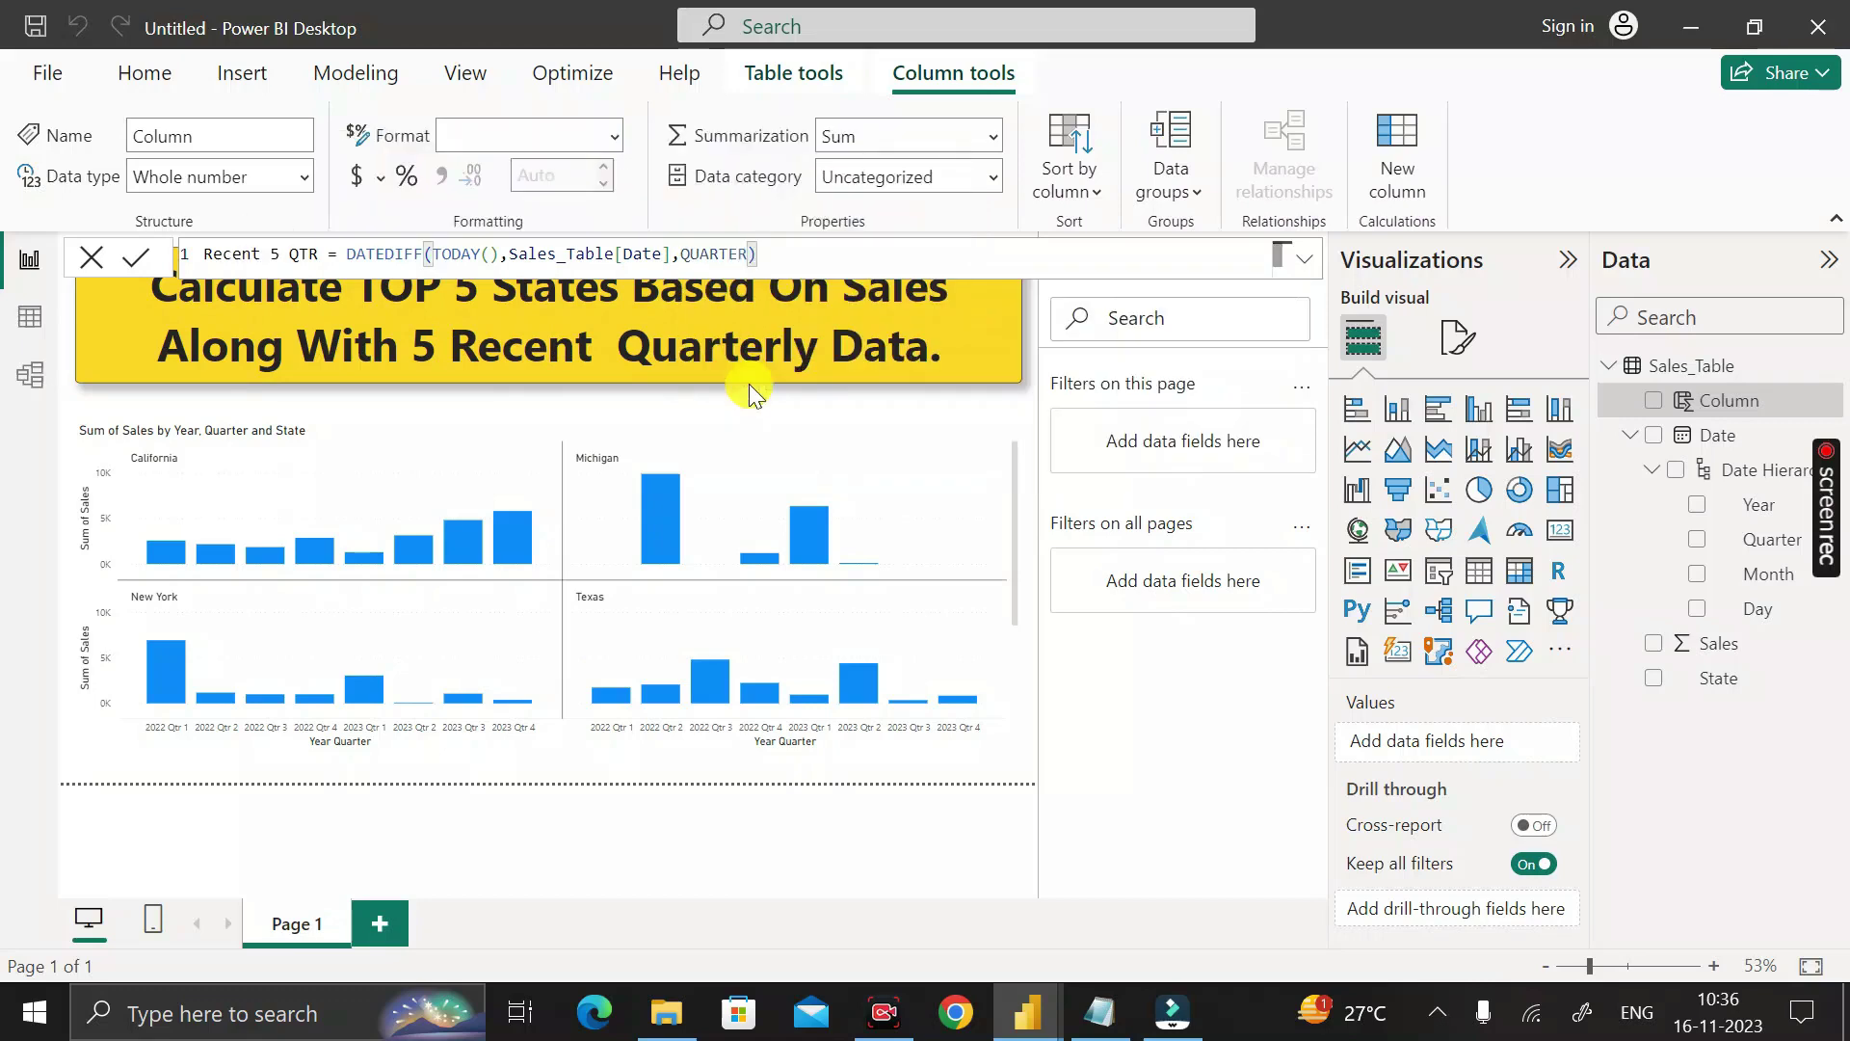
pyautogui.press('Return')
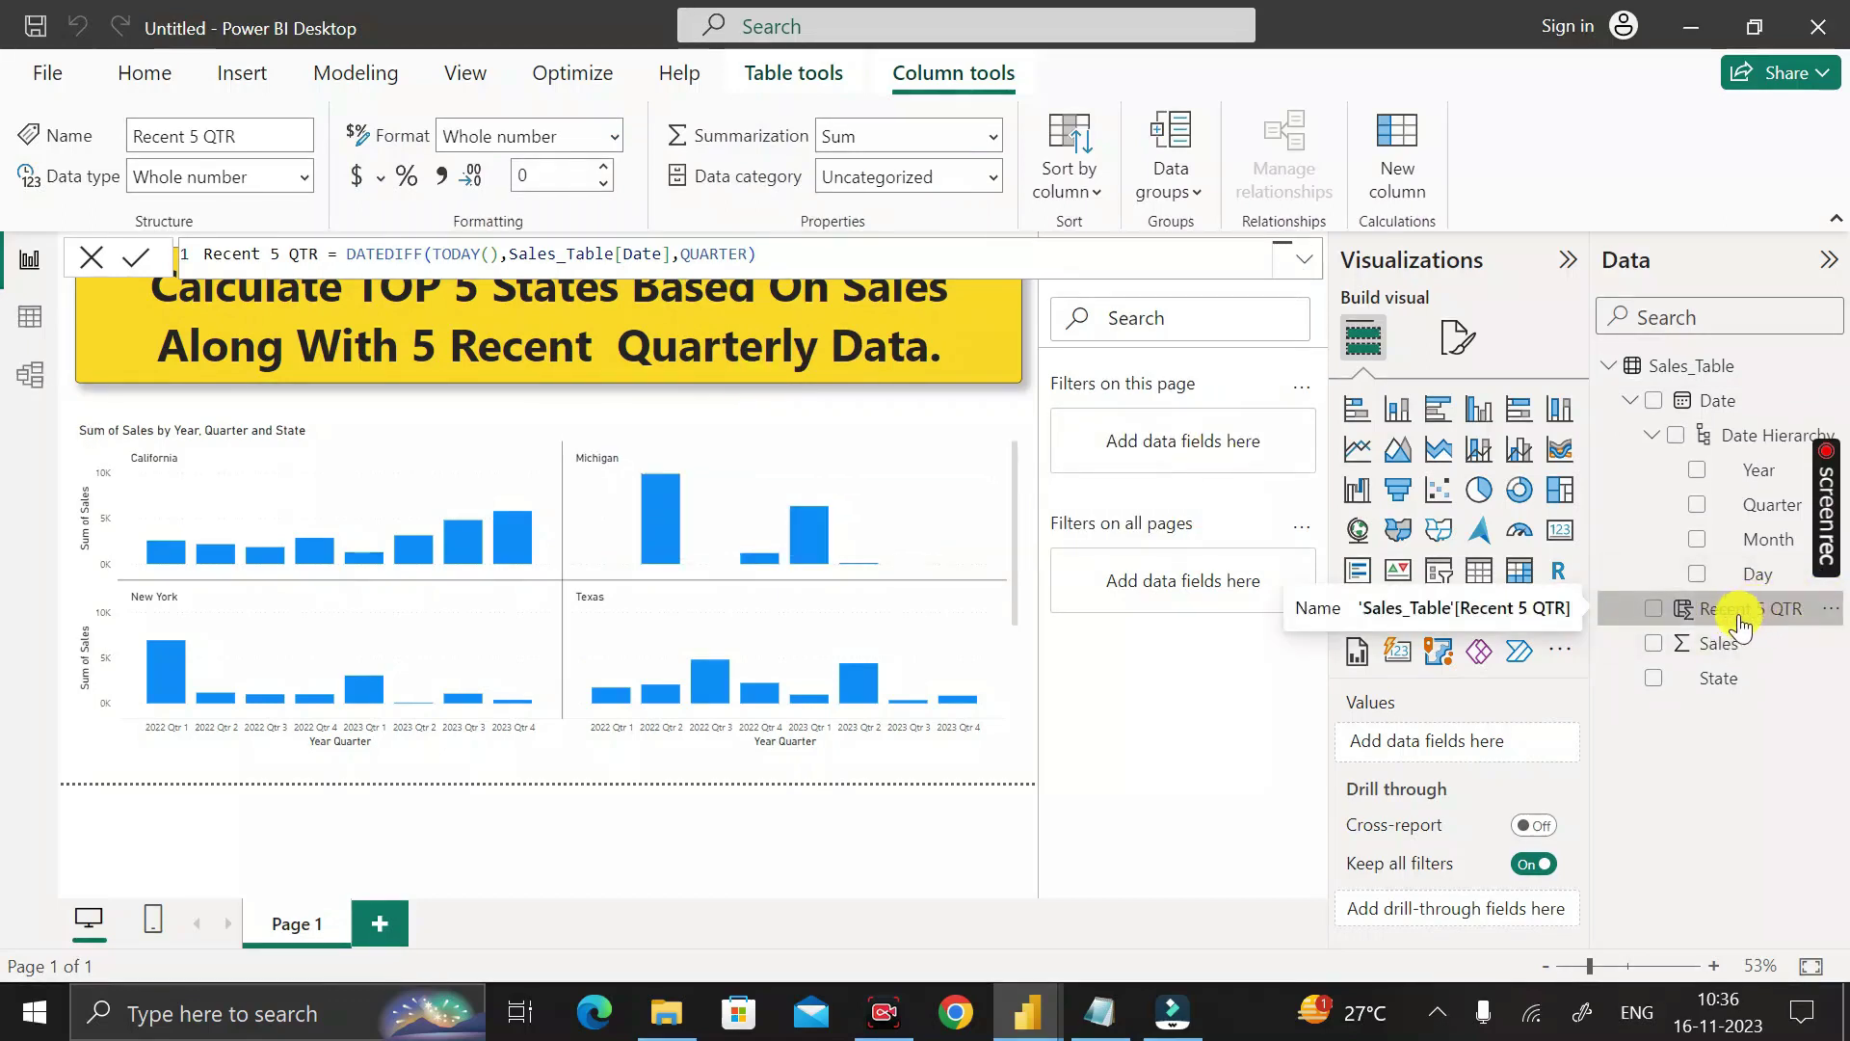
# Inspect the Recent 5 QTR column in the data table and check its list of distinct values.
pyautogui.click(1739, 618)
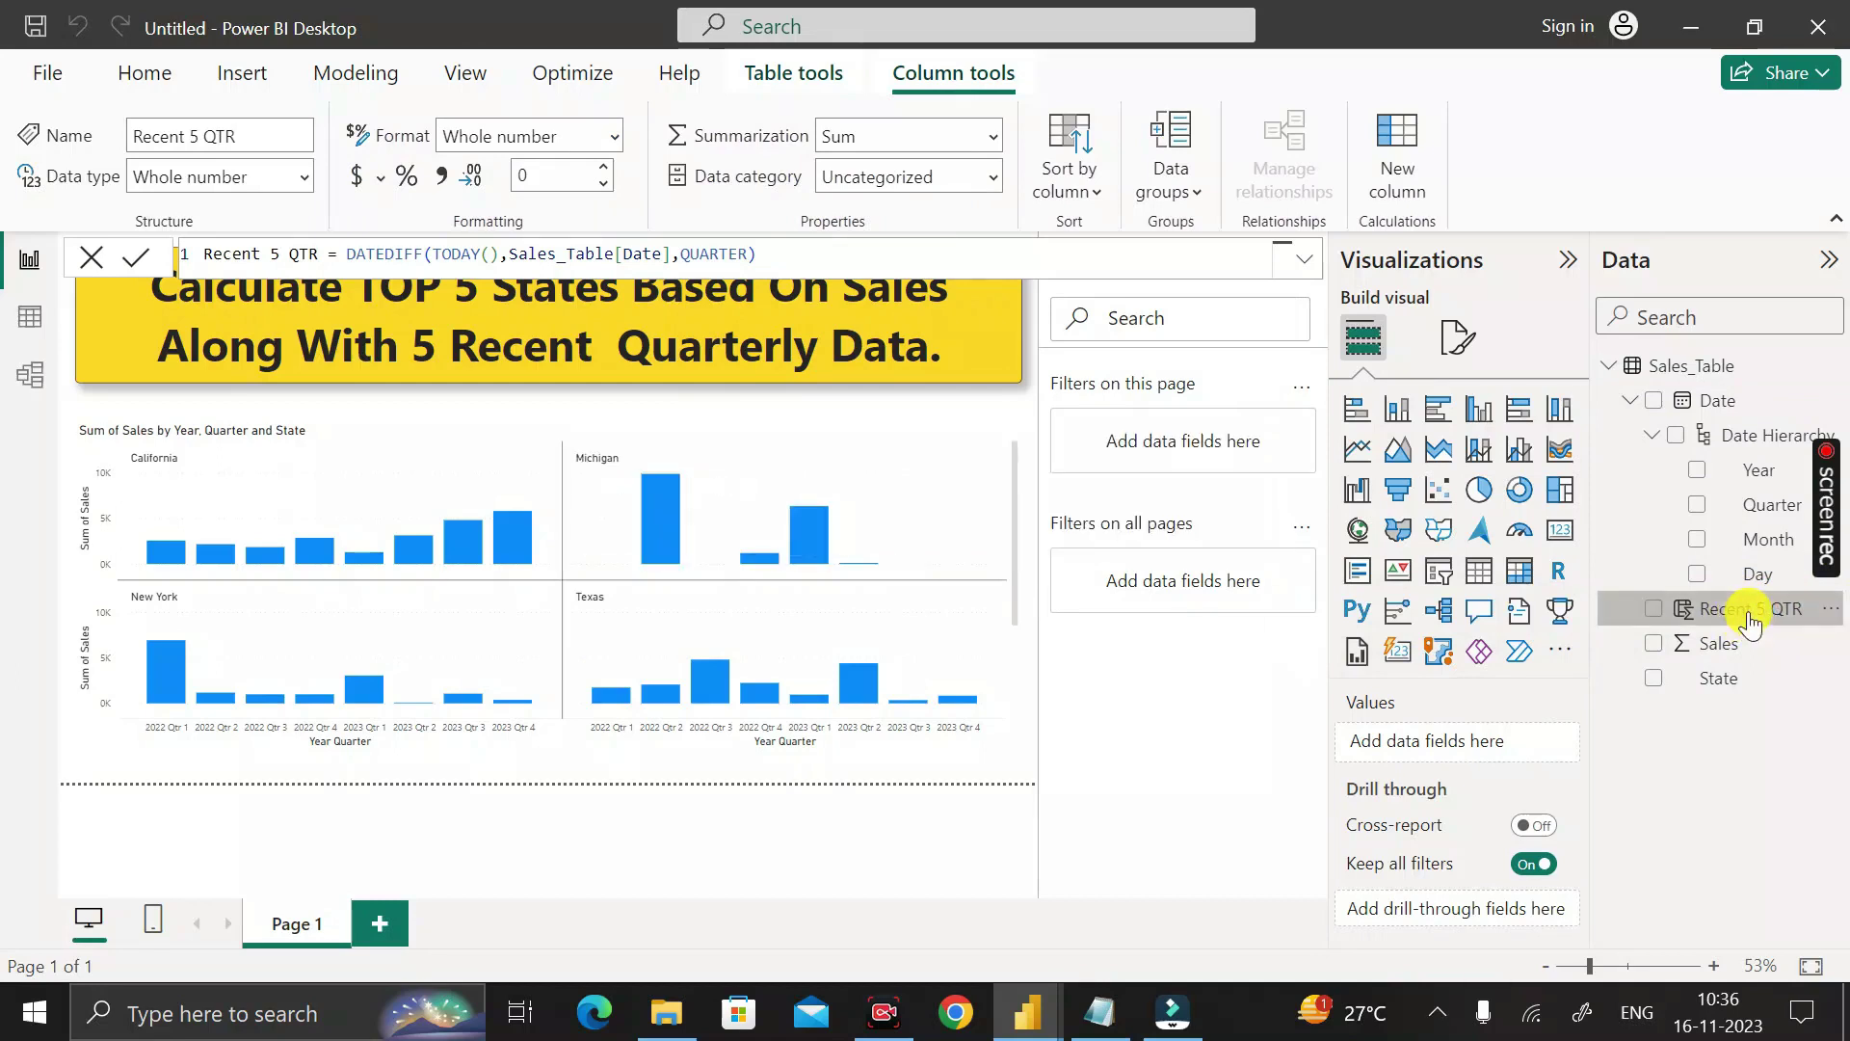
pyautogui.click(27, 327)
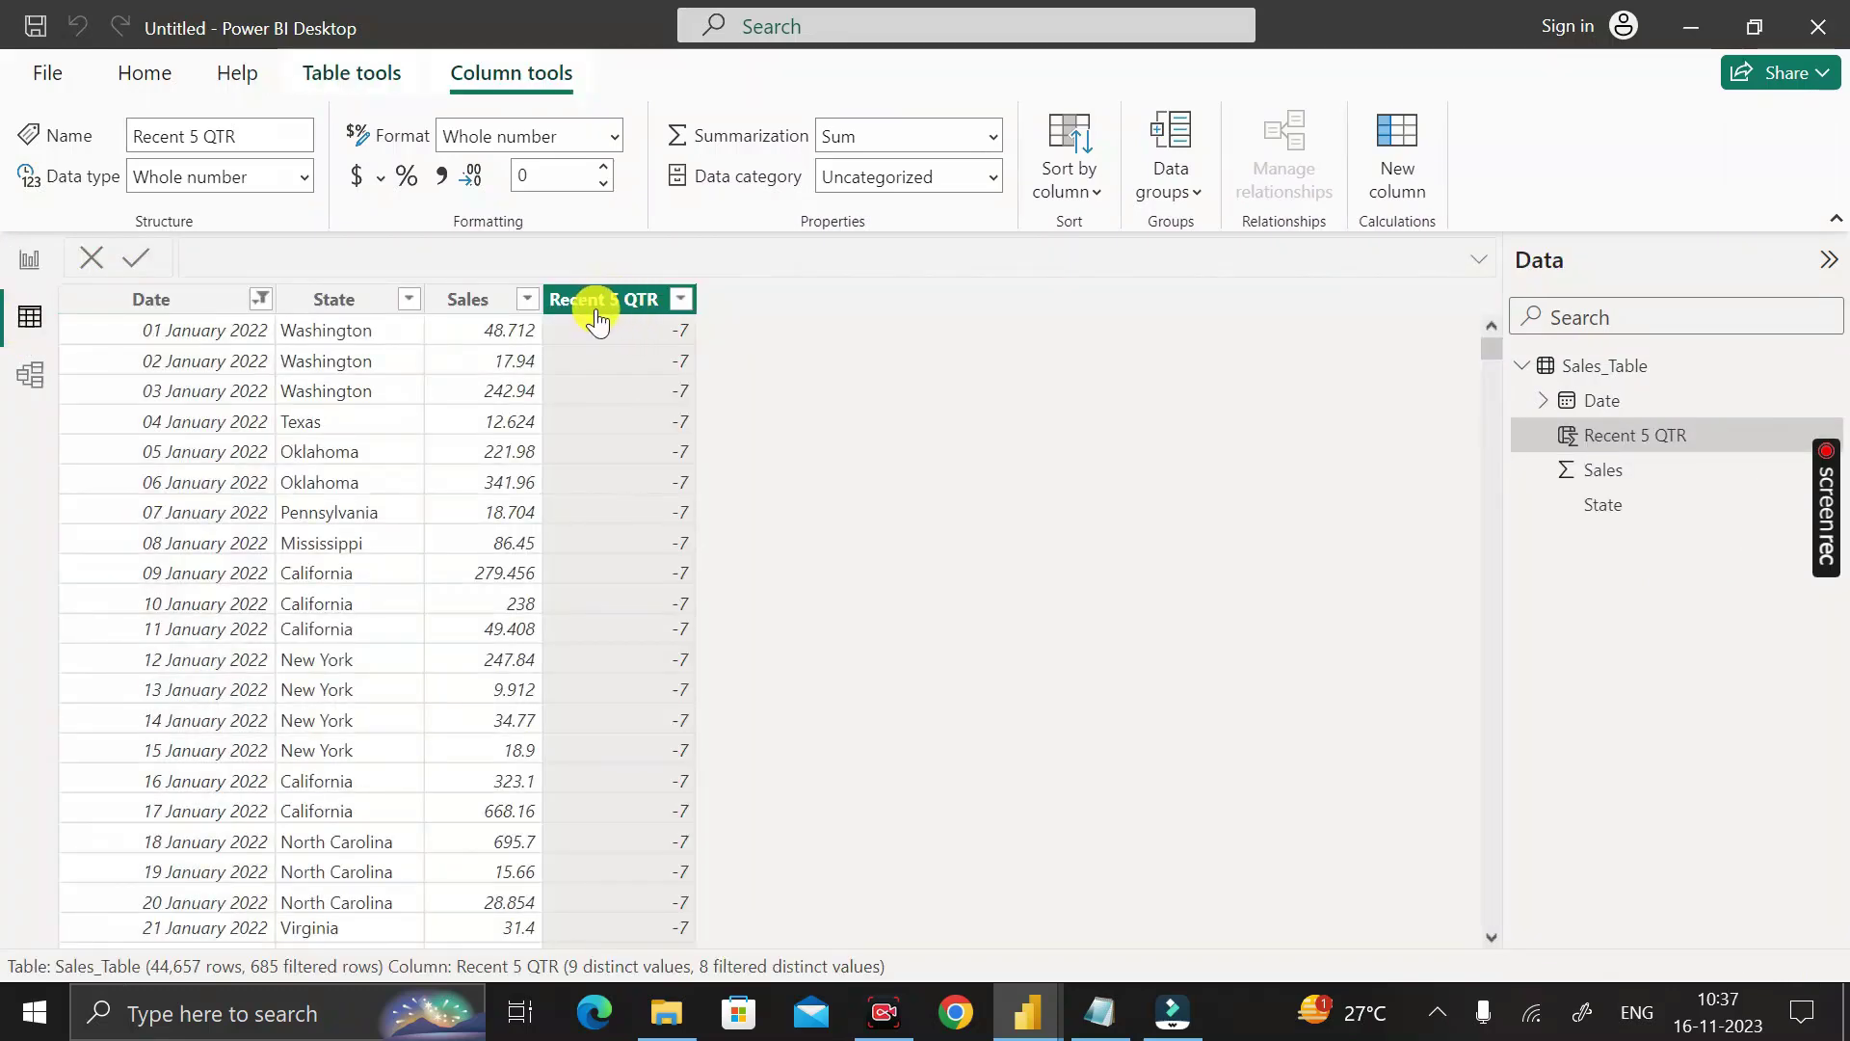
pyautogui.click(680, 298)
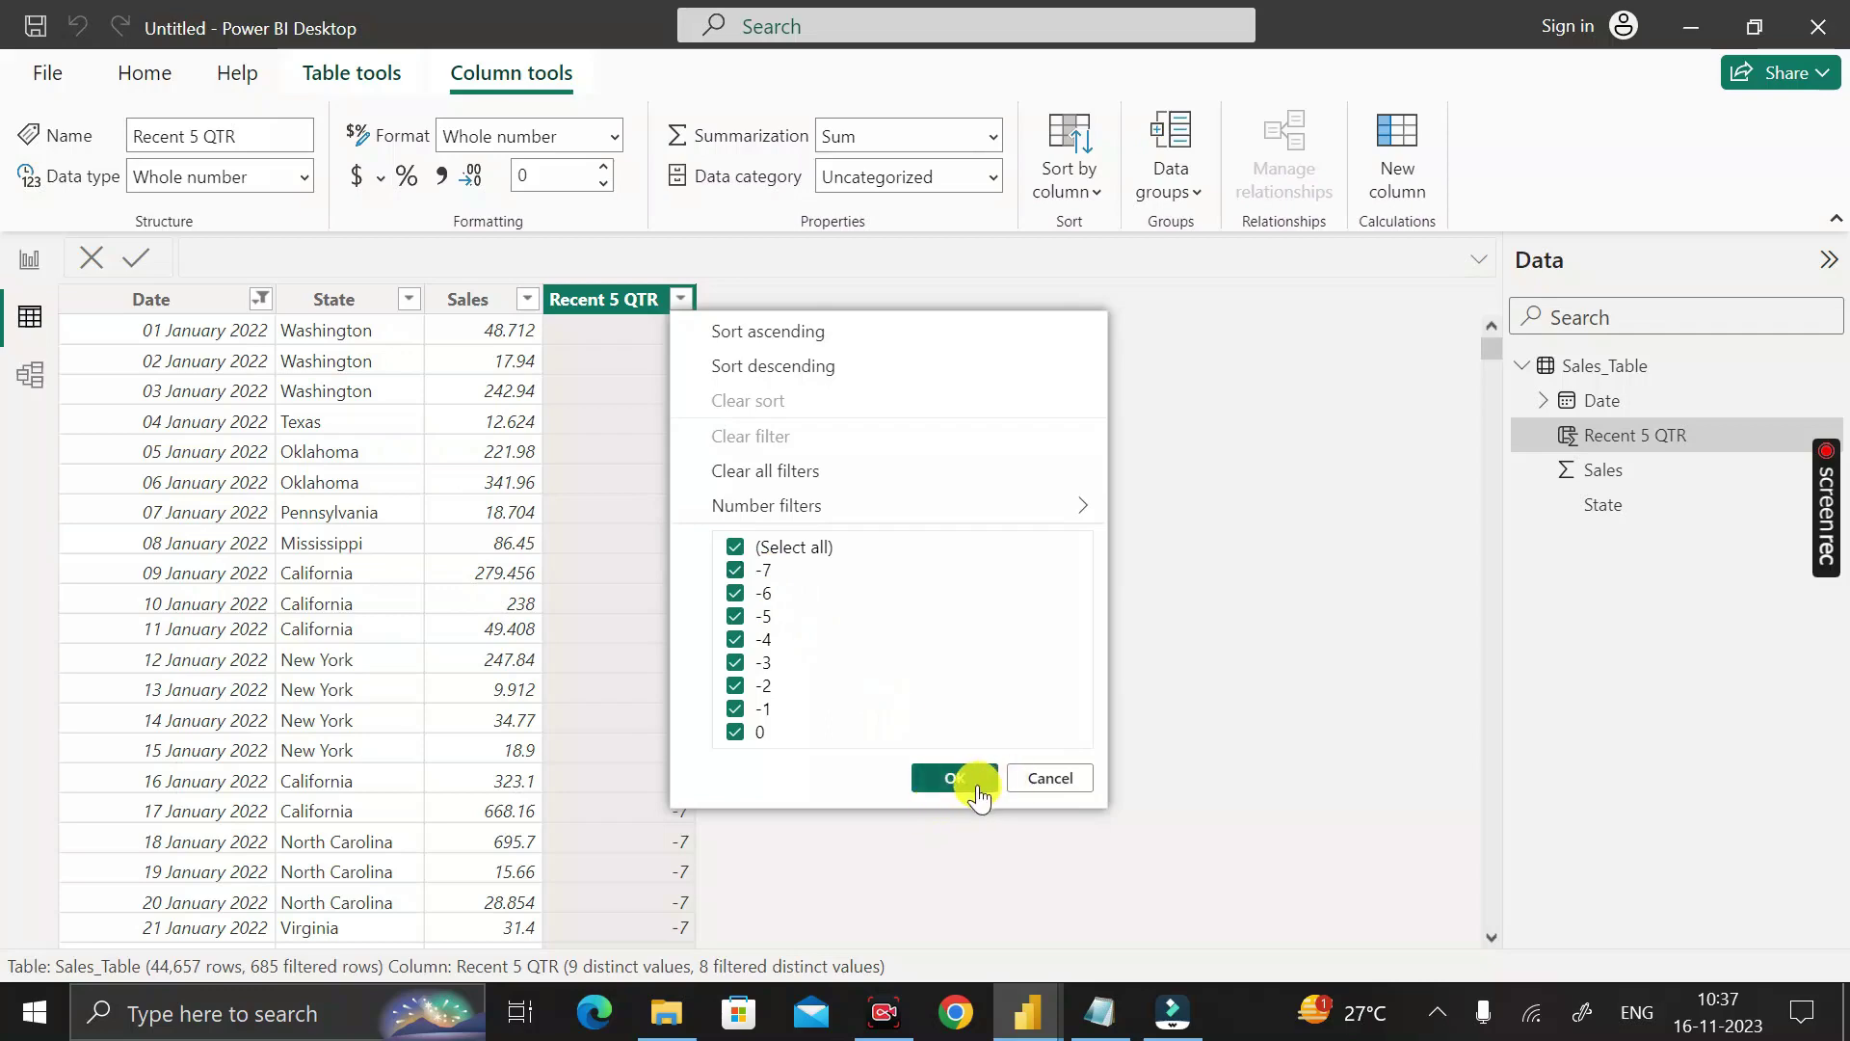
pyautogui.click(971, 776)
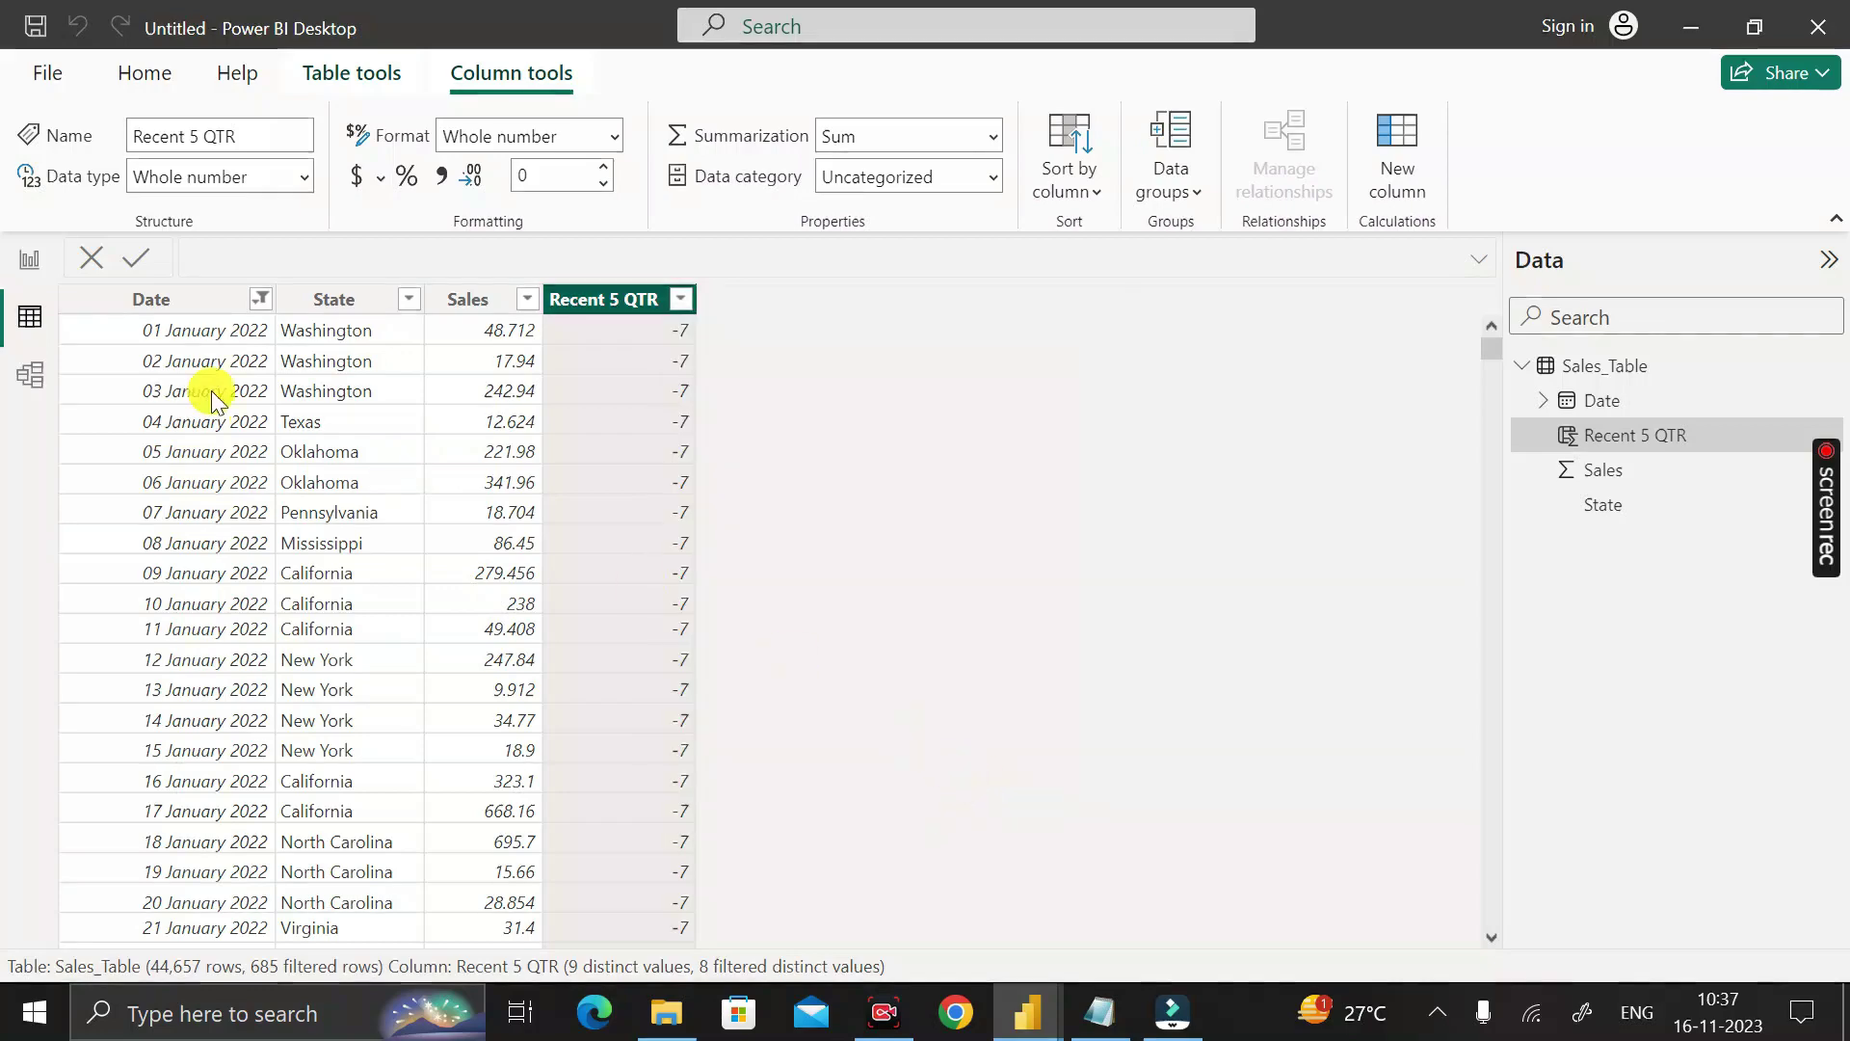
# Return to the report and add Recent 5 QTR as a visual-level filter on the column chart.
pyautogui.click(29, 262)
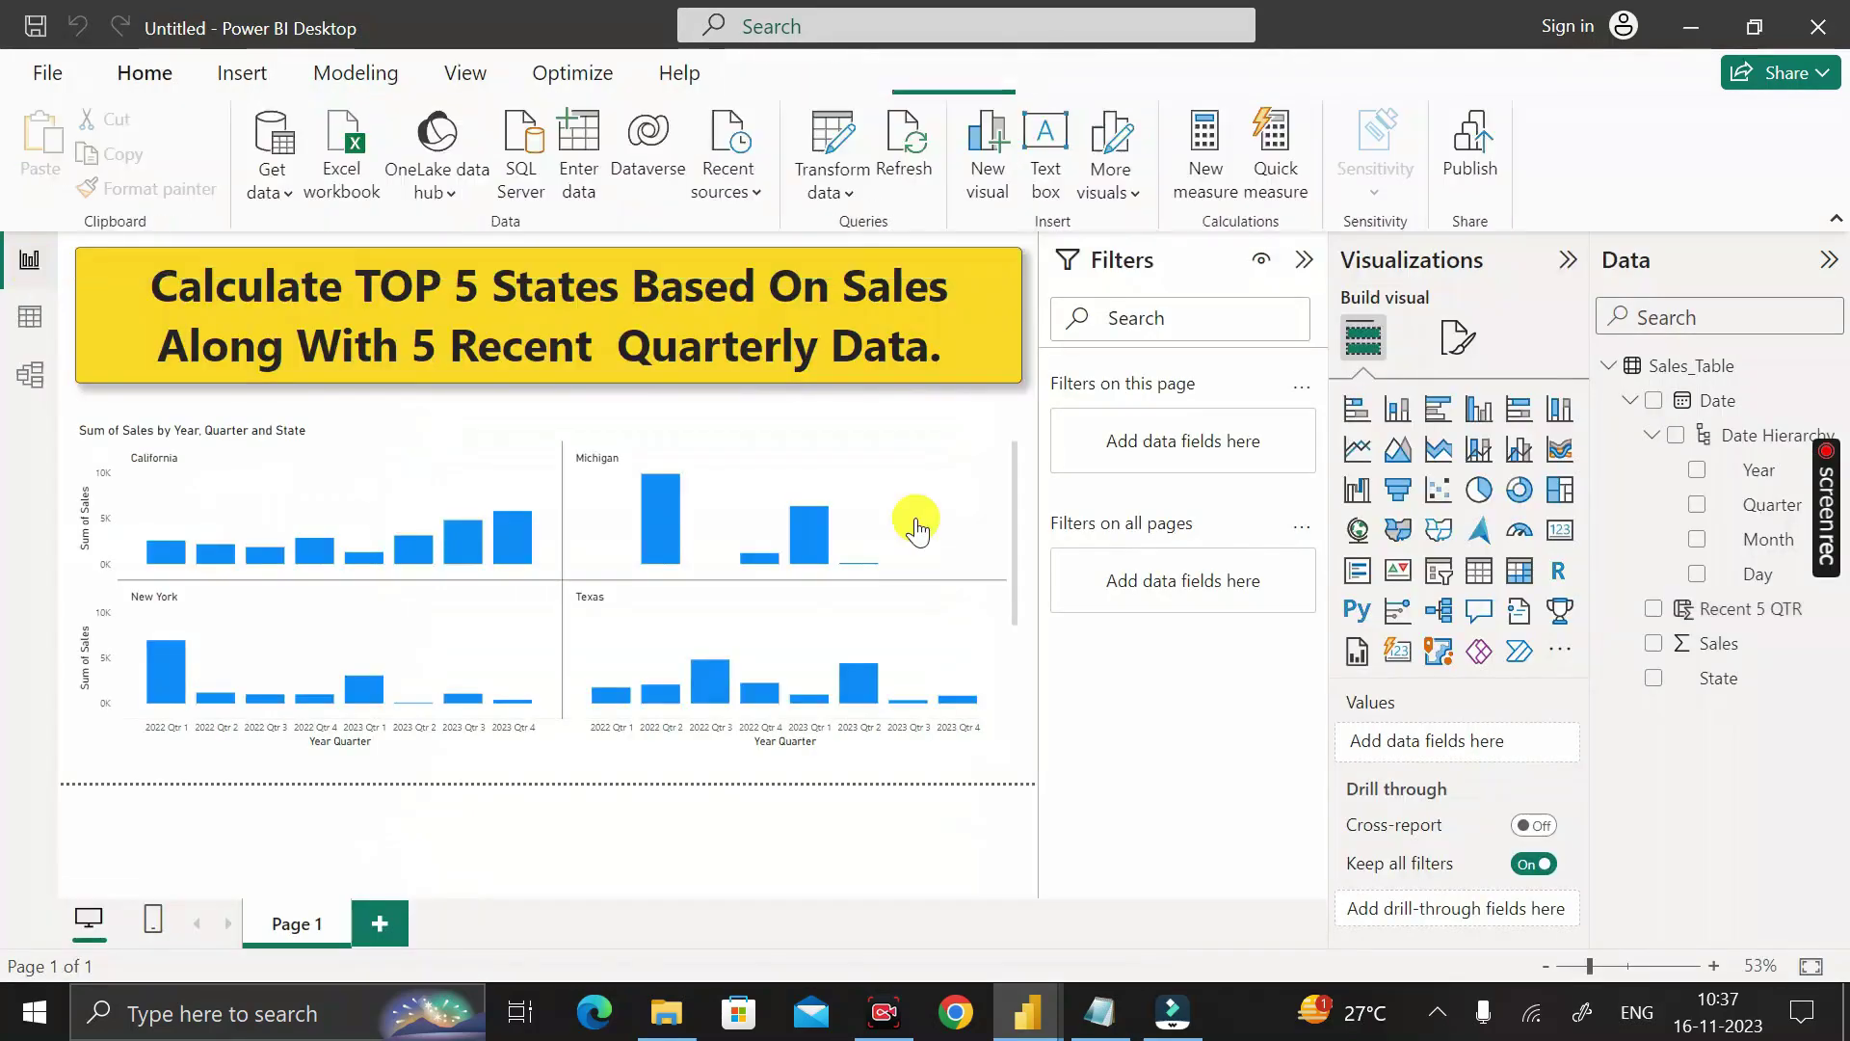
pyautogui.click(1010, 737)
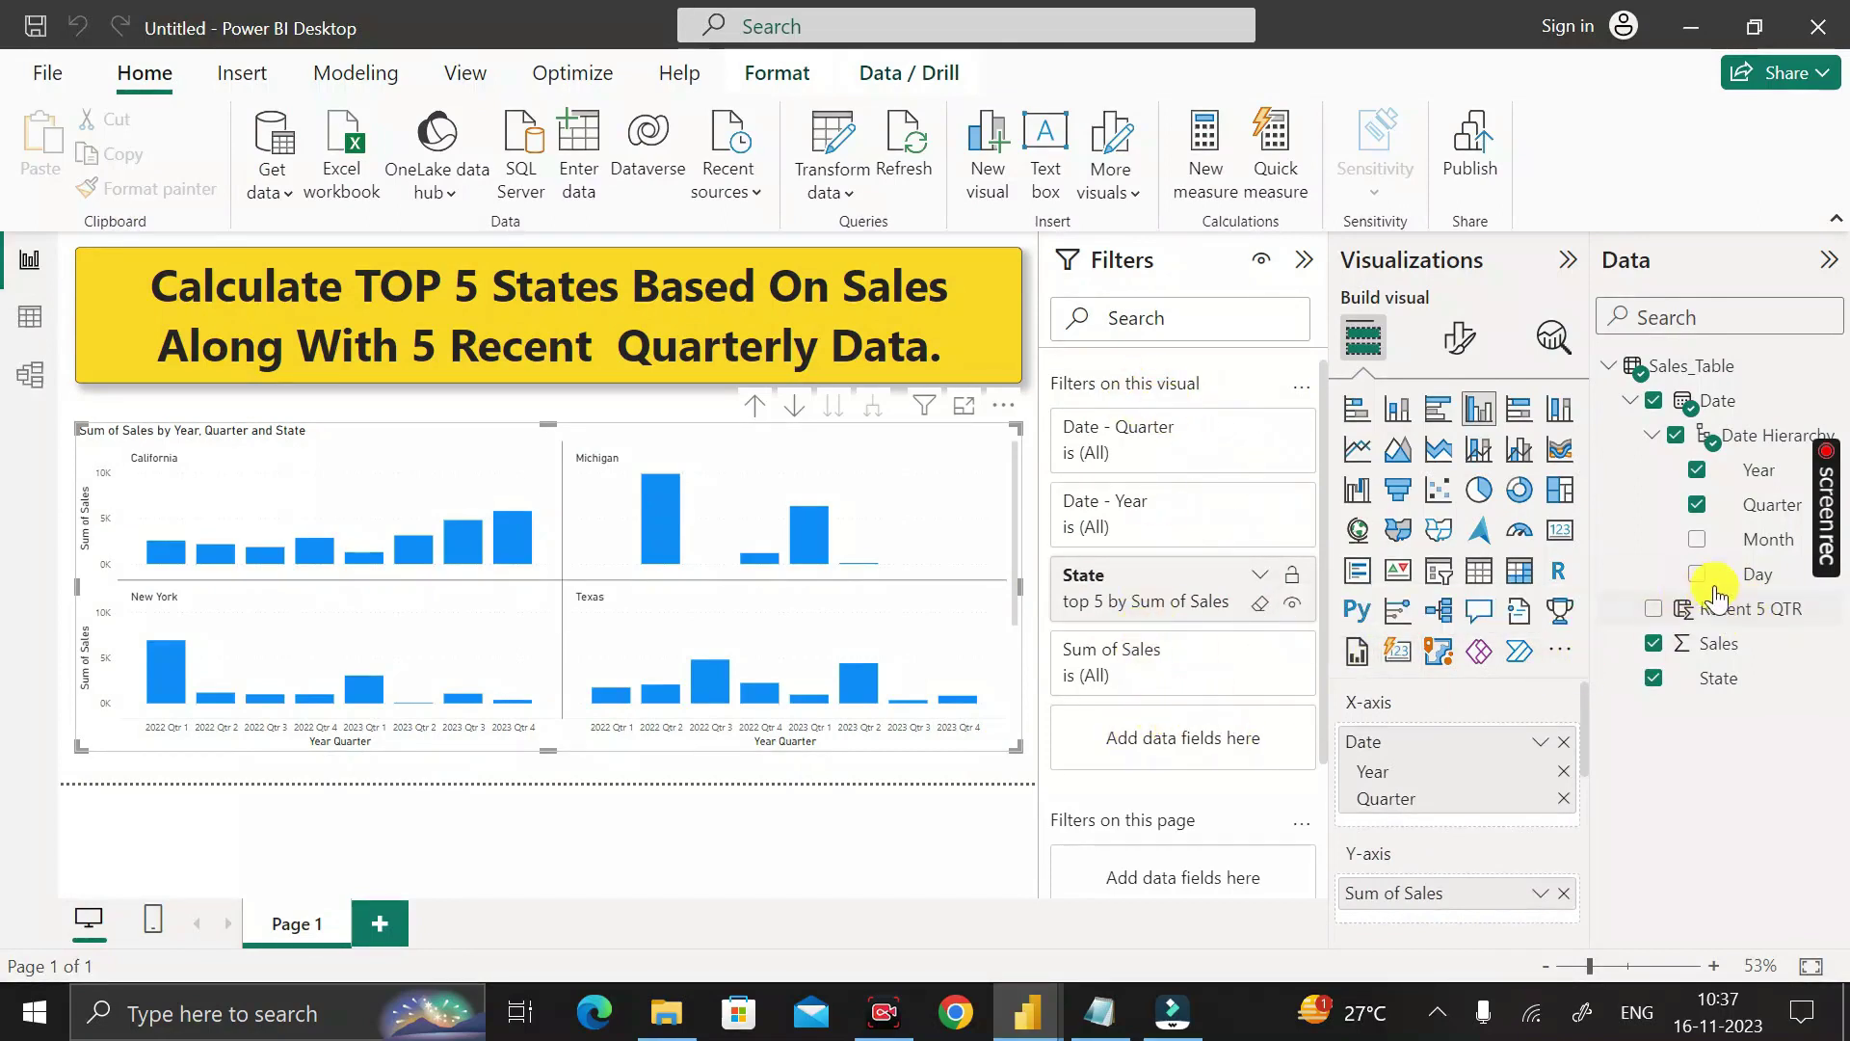
pyautogui.moveTo(1735, 608); pyautogui.dragTo(1175, 737)
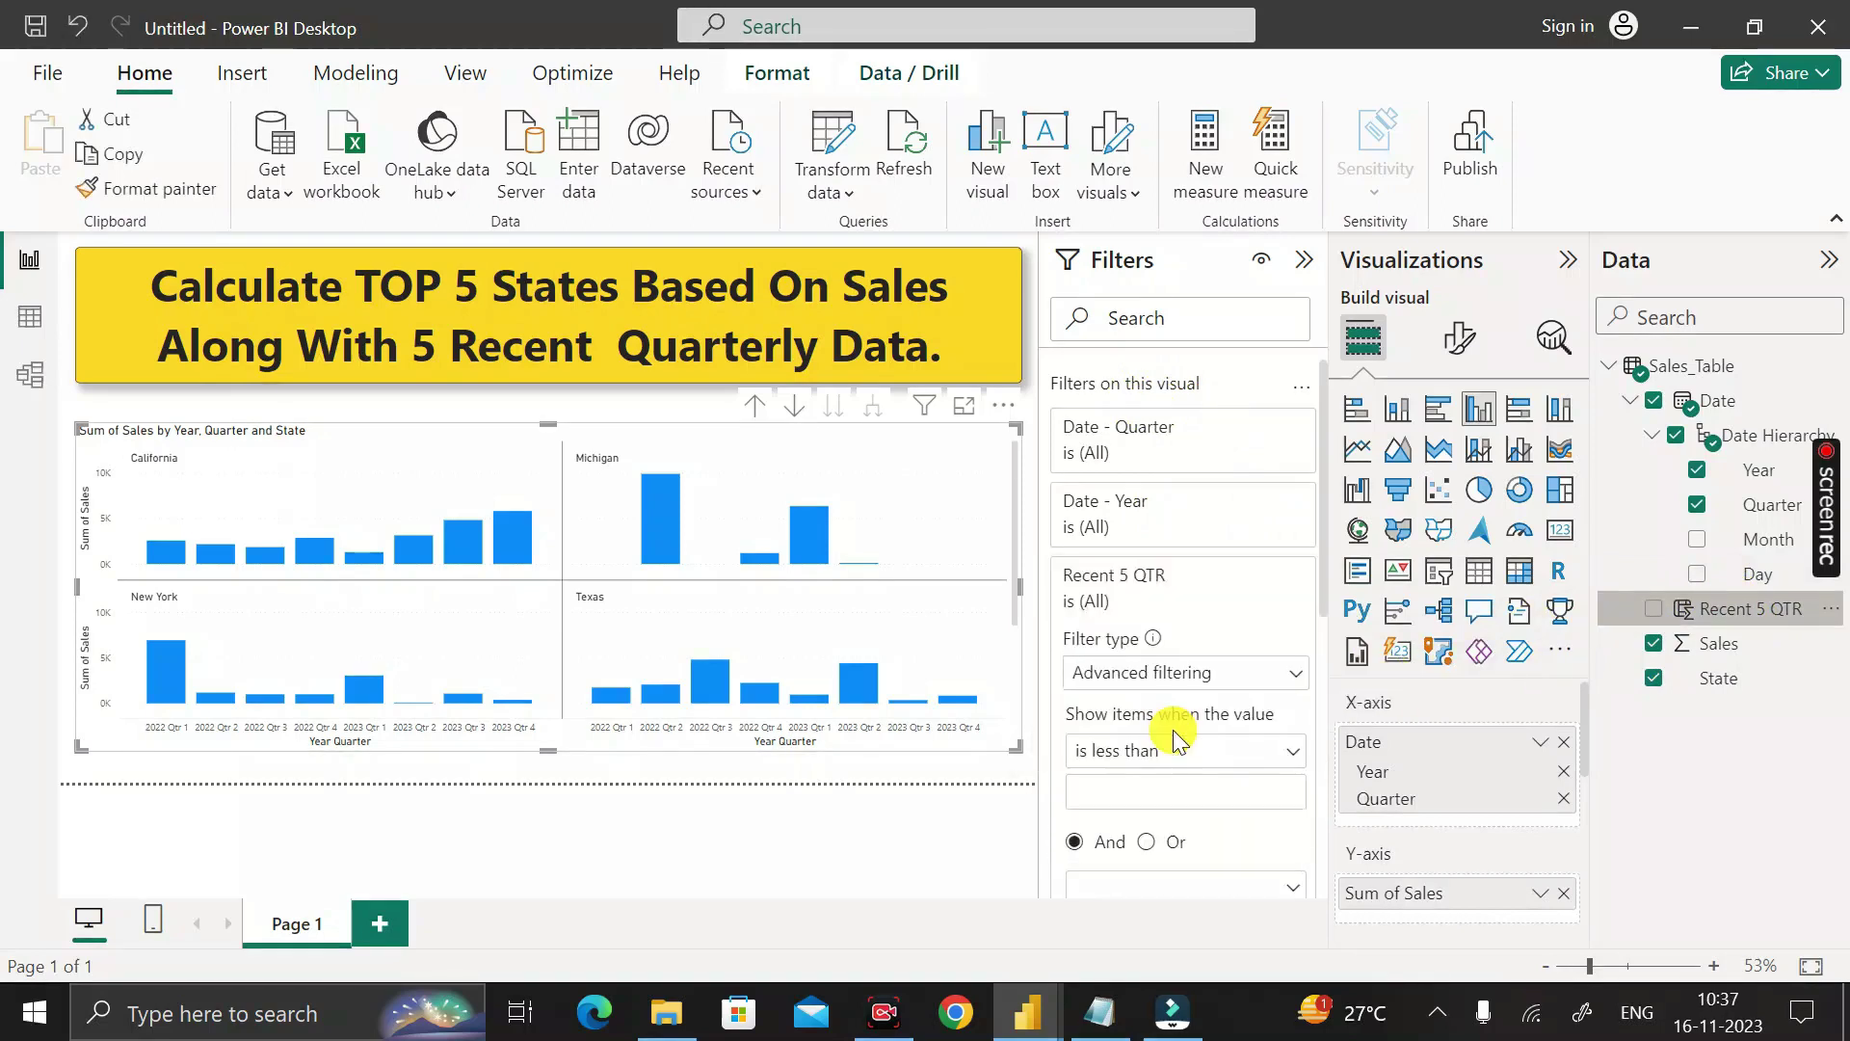
# Keep advanced filtering on Recent 5 QTR and set its first condition to "is greater than or equal to" -4.
pyautogui.scroll(-2, 1168, 626)
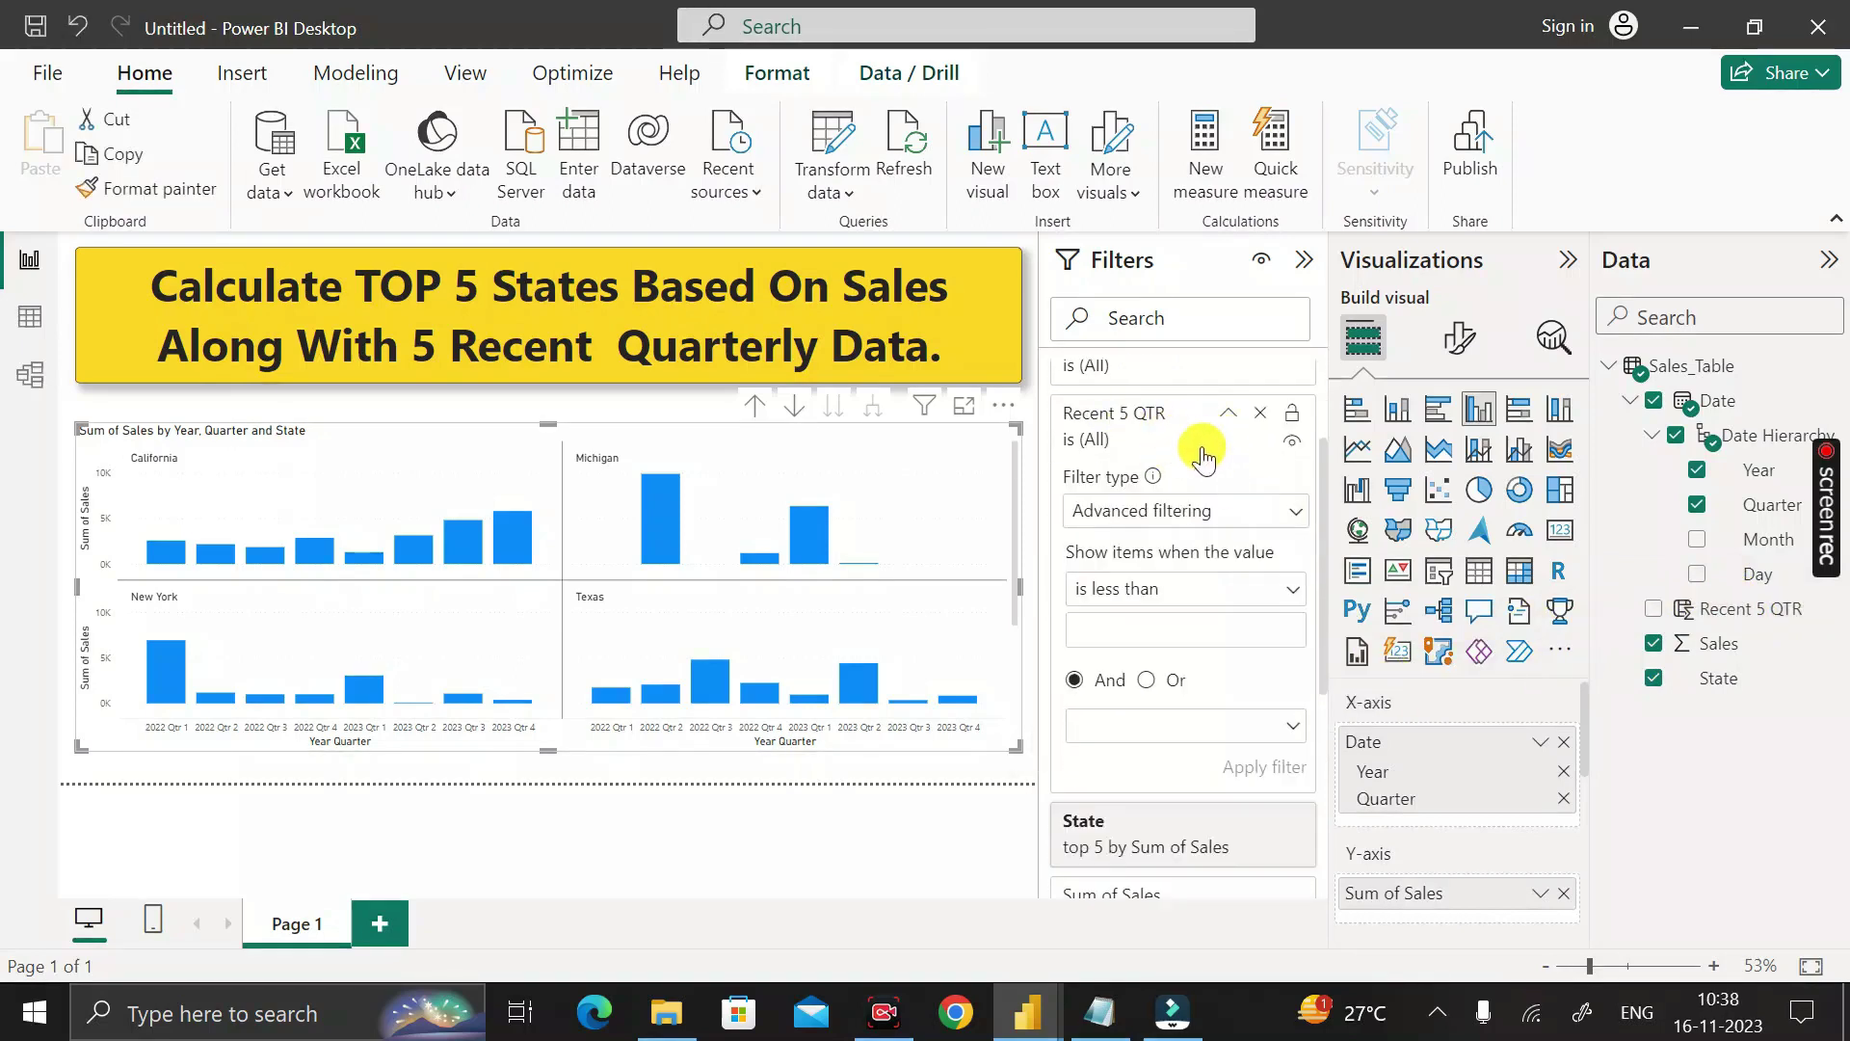
pyautogui.click(1296, 513)
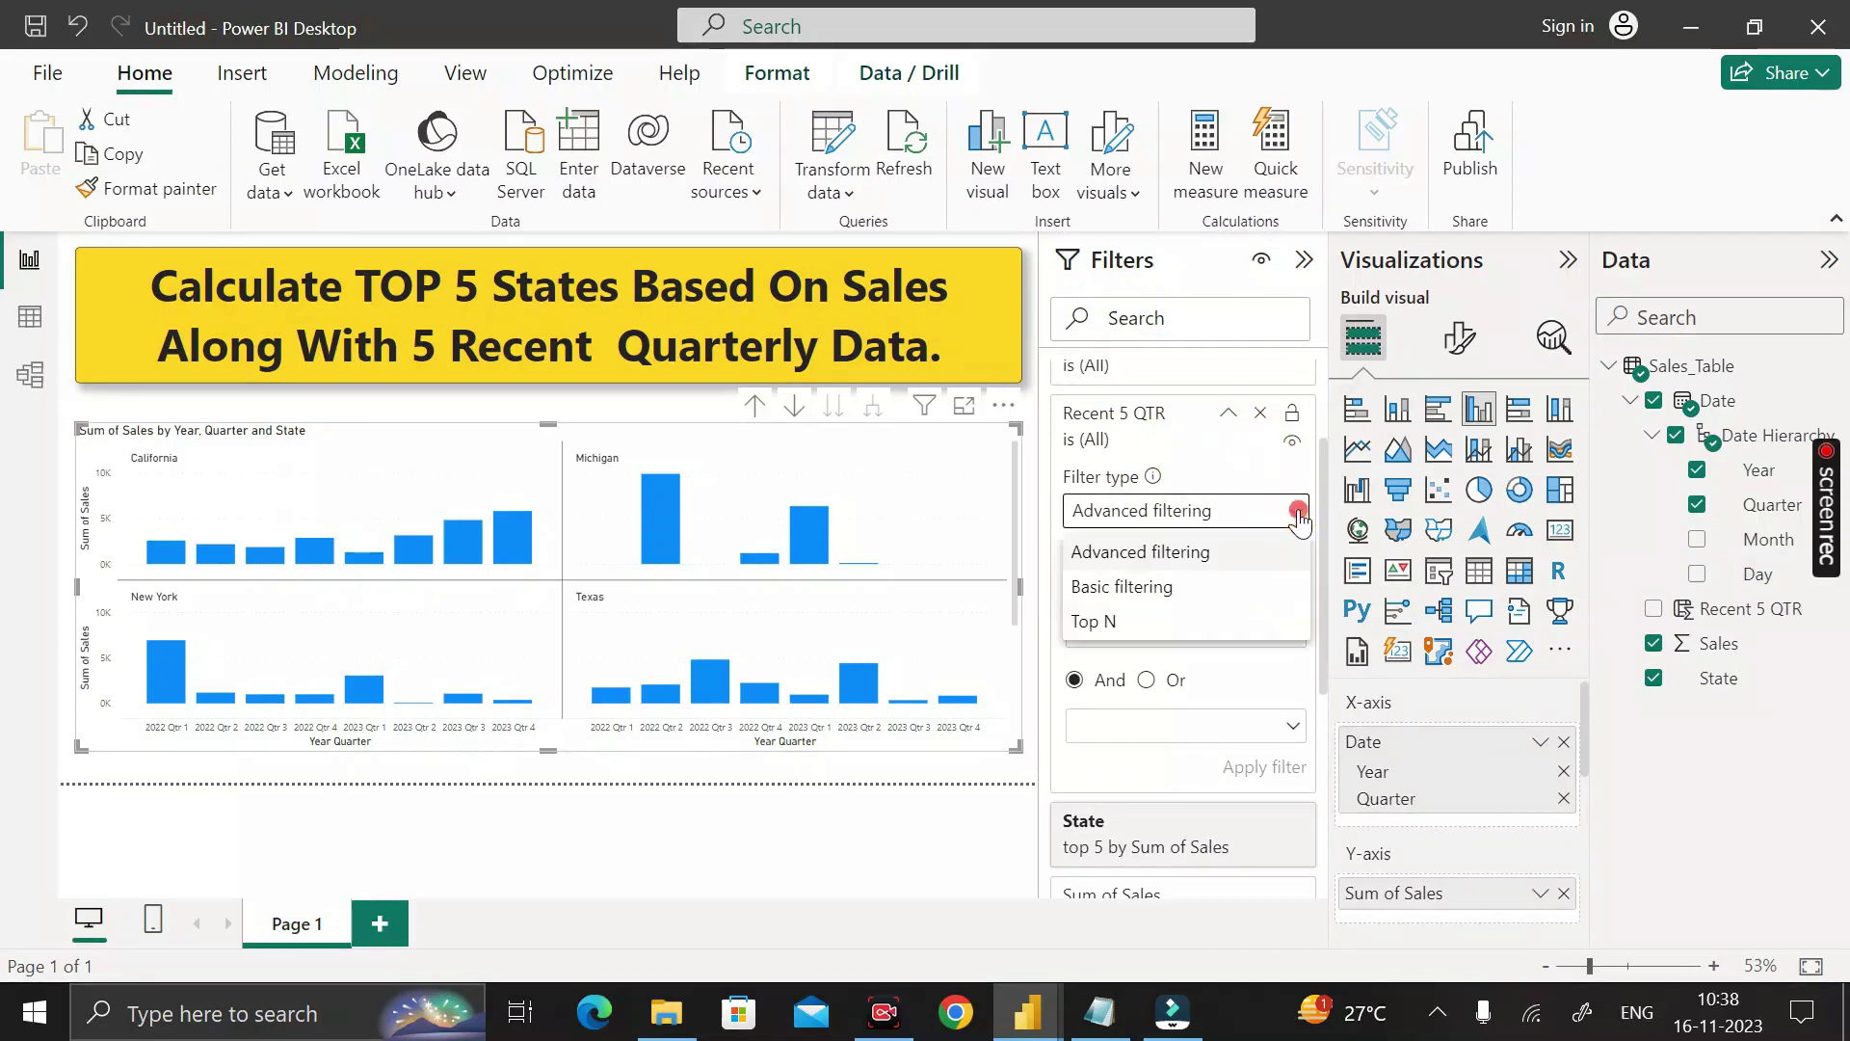
pyautogui.click(1192, 511)
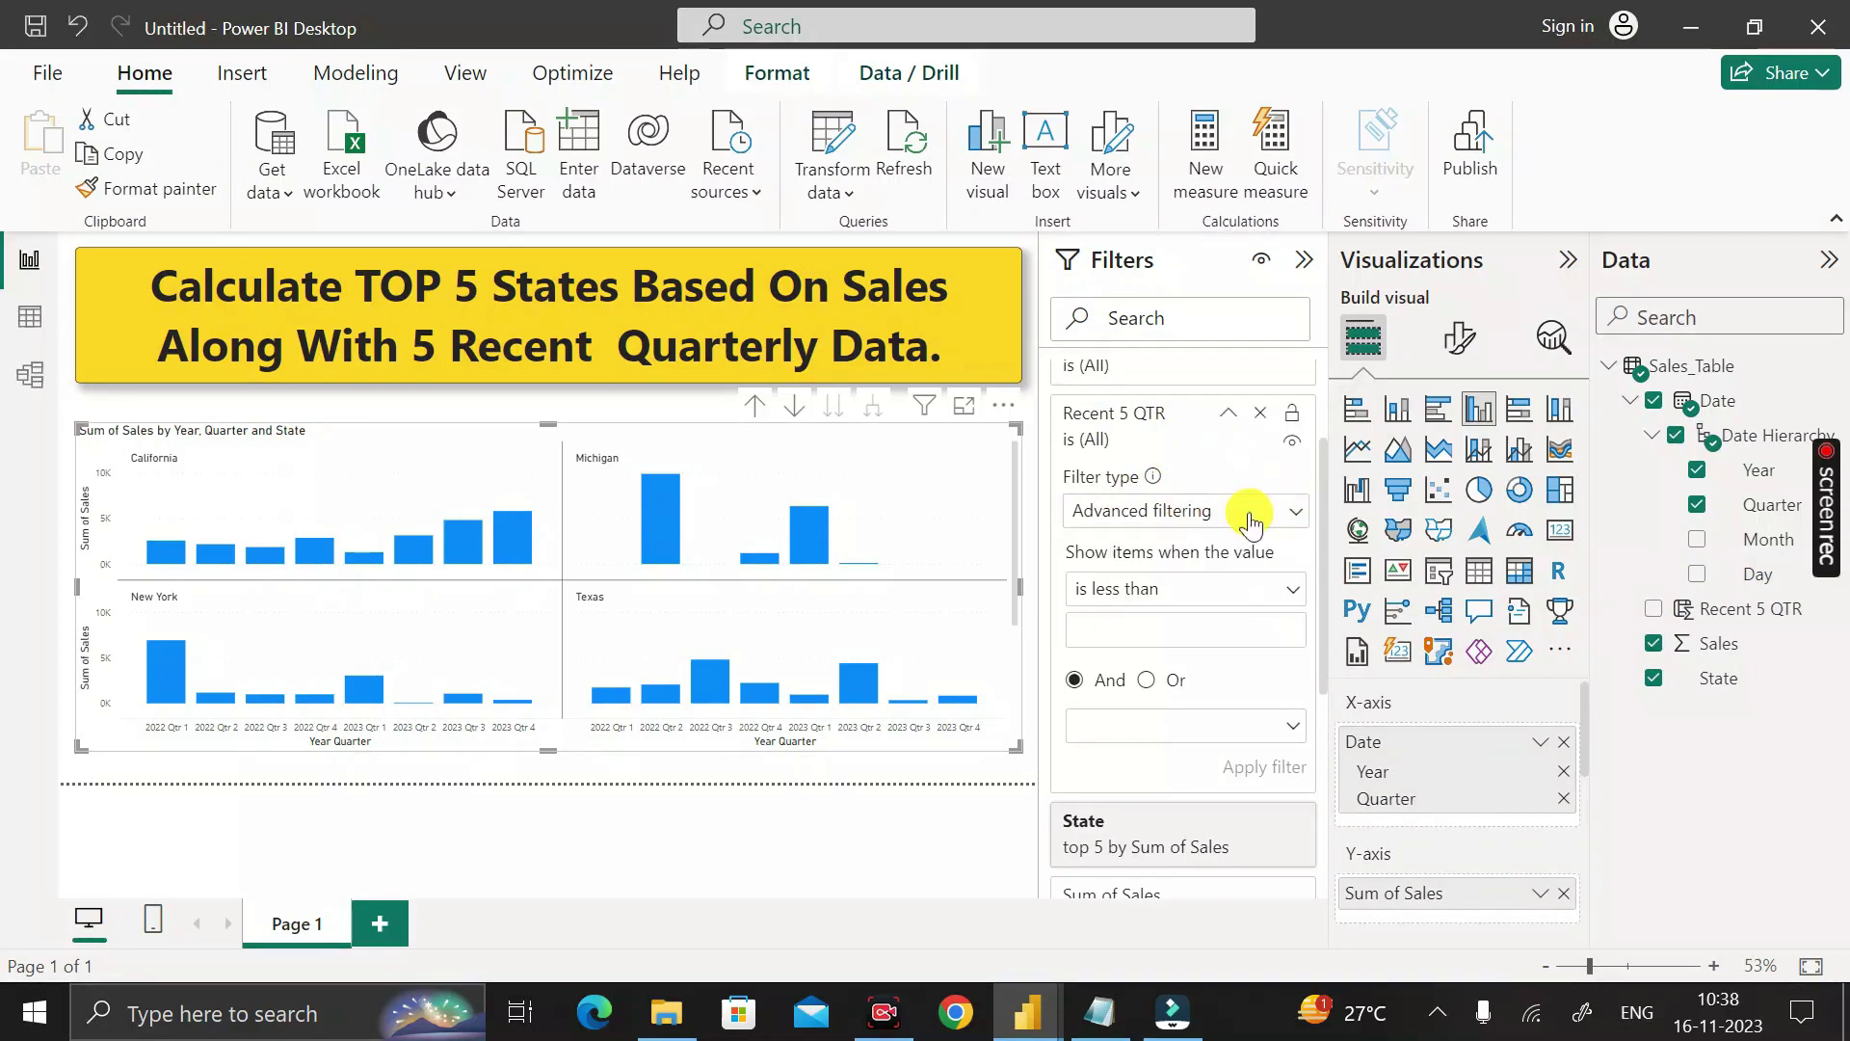
pyautogui.click(1295, 590)
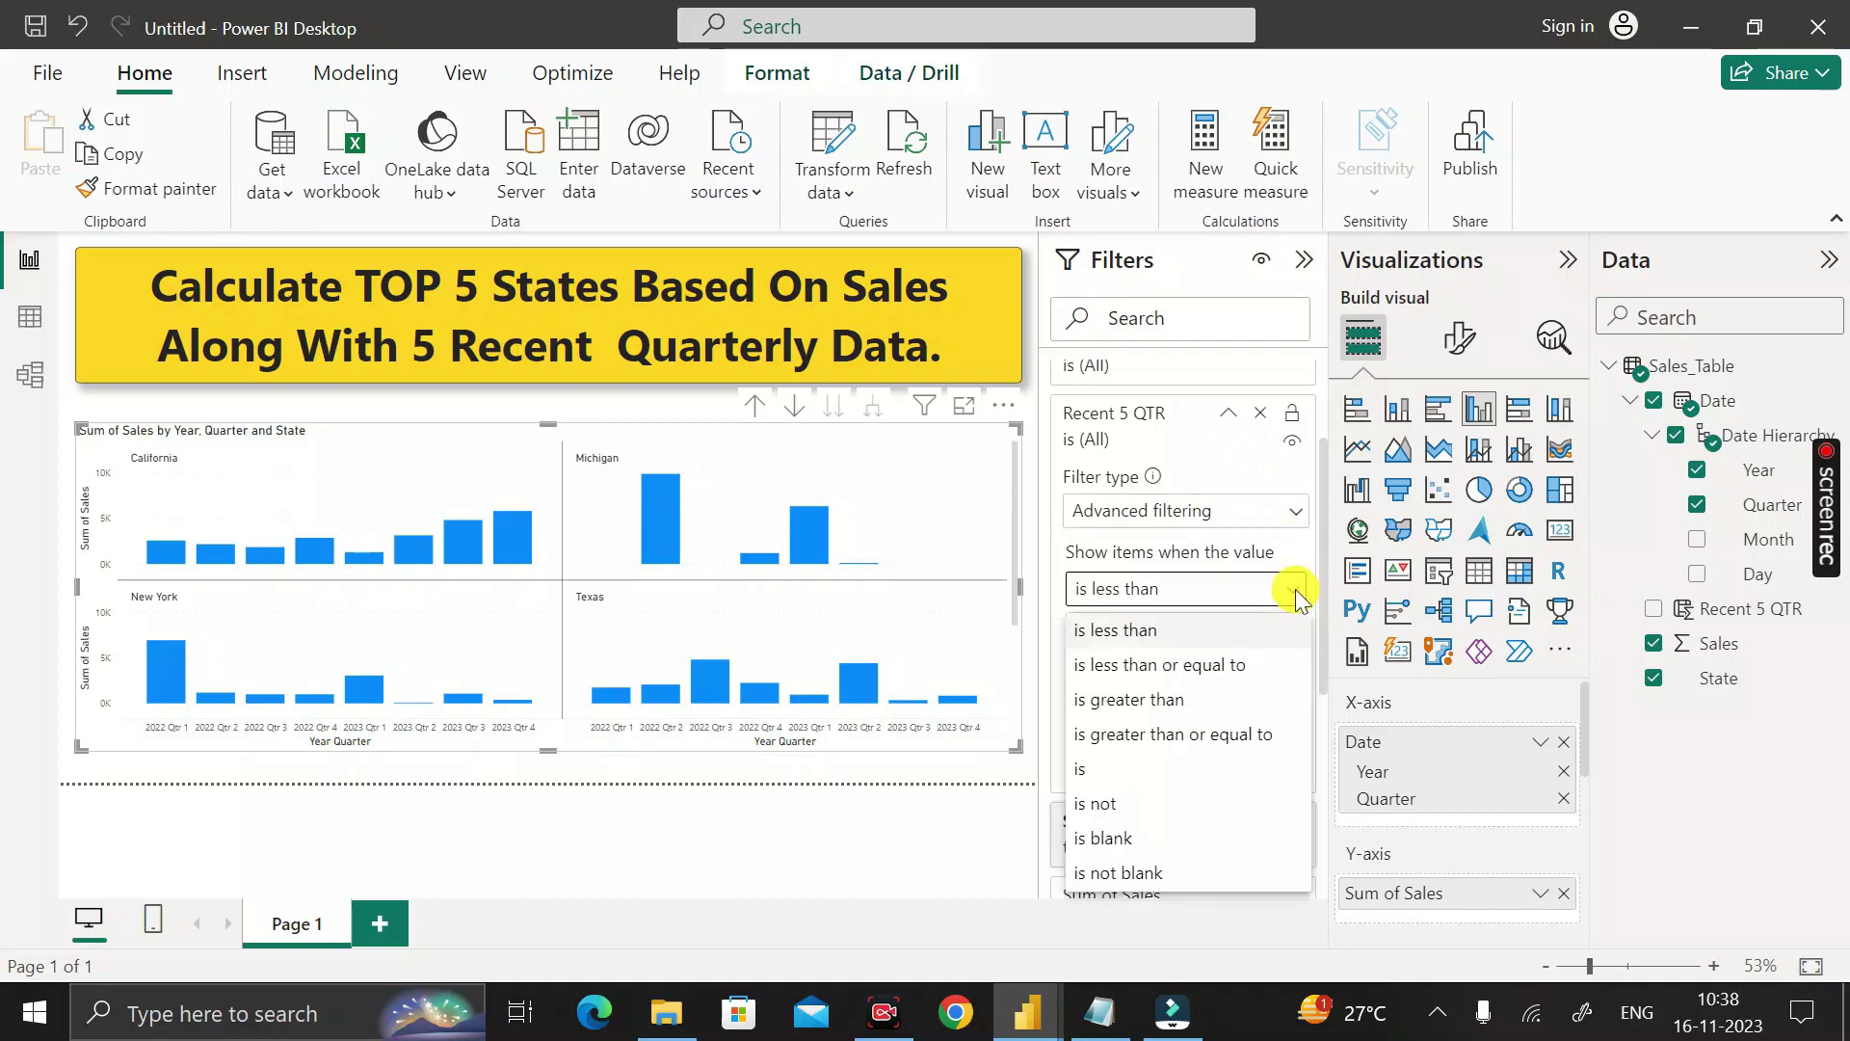
pyautogui.click(1204, 735)
pyautogui.click(1184, 633)
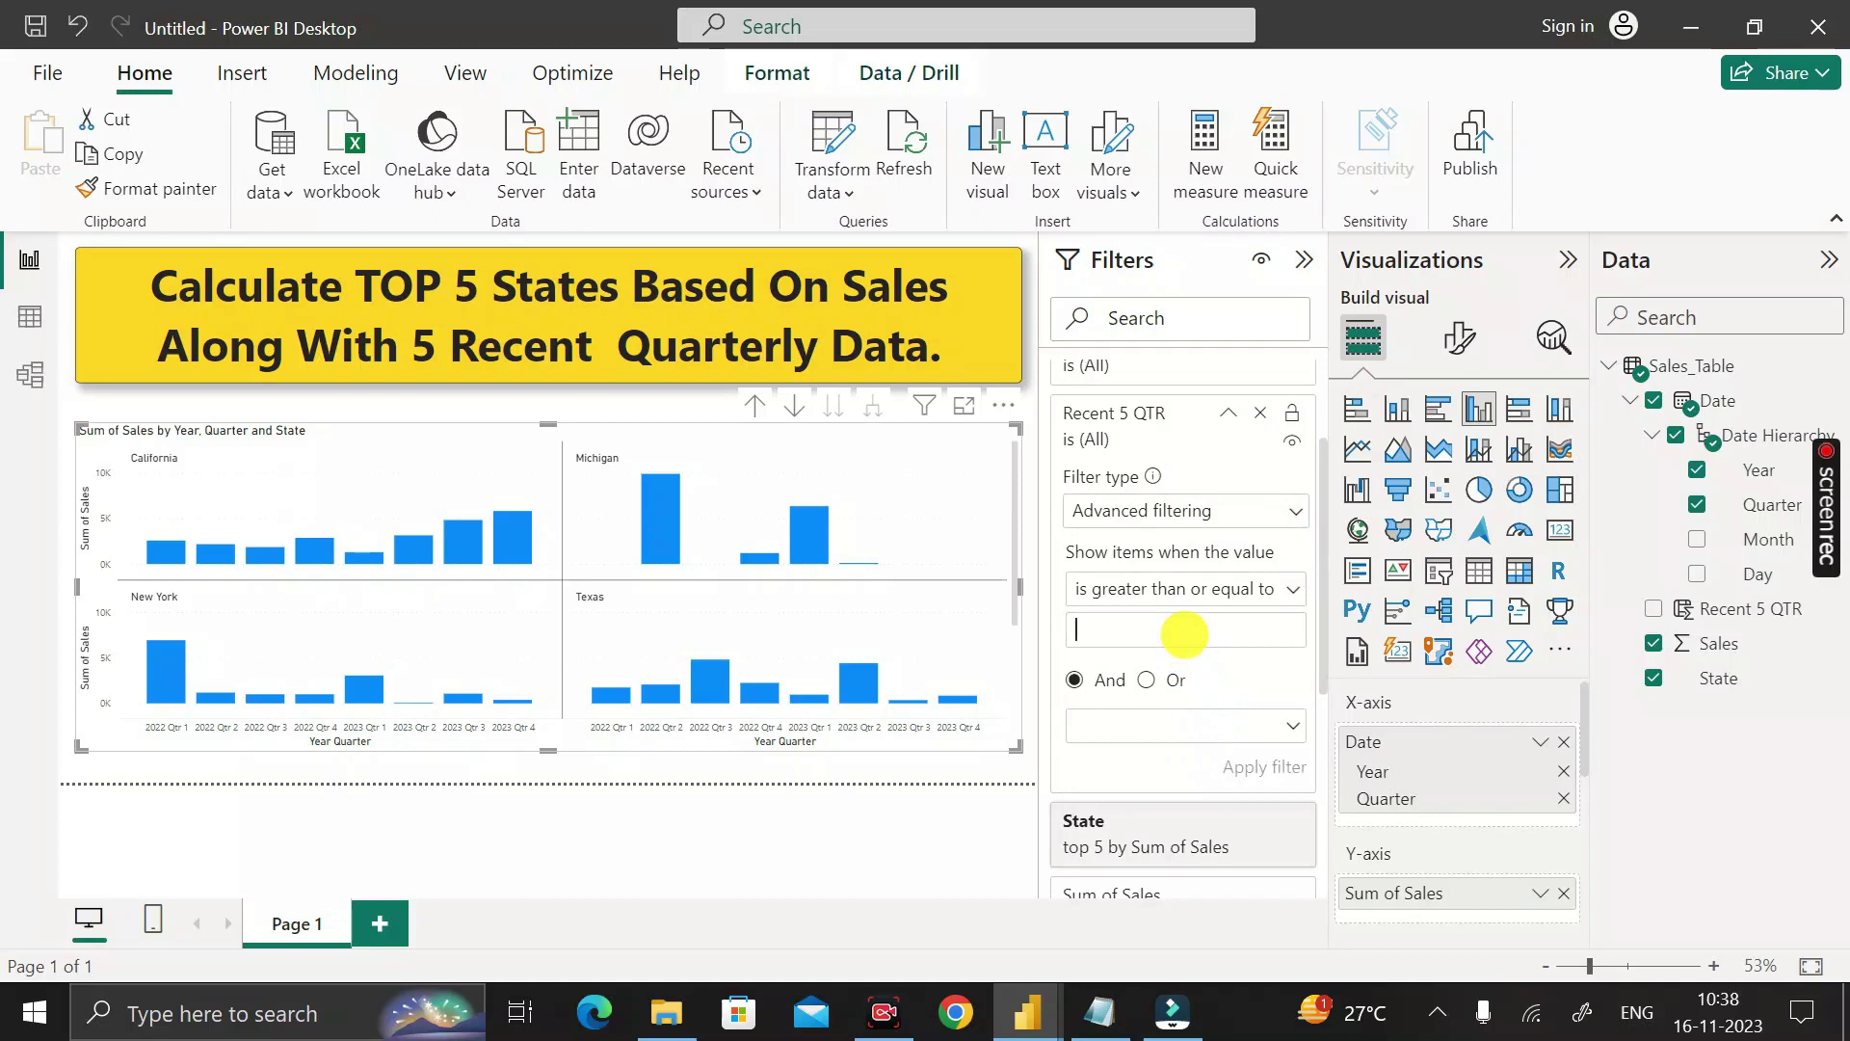
pyautogui.write('-4')
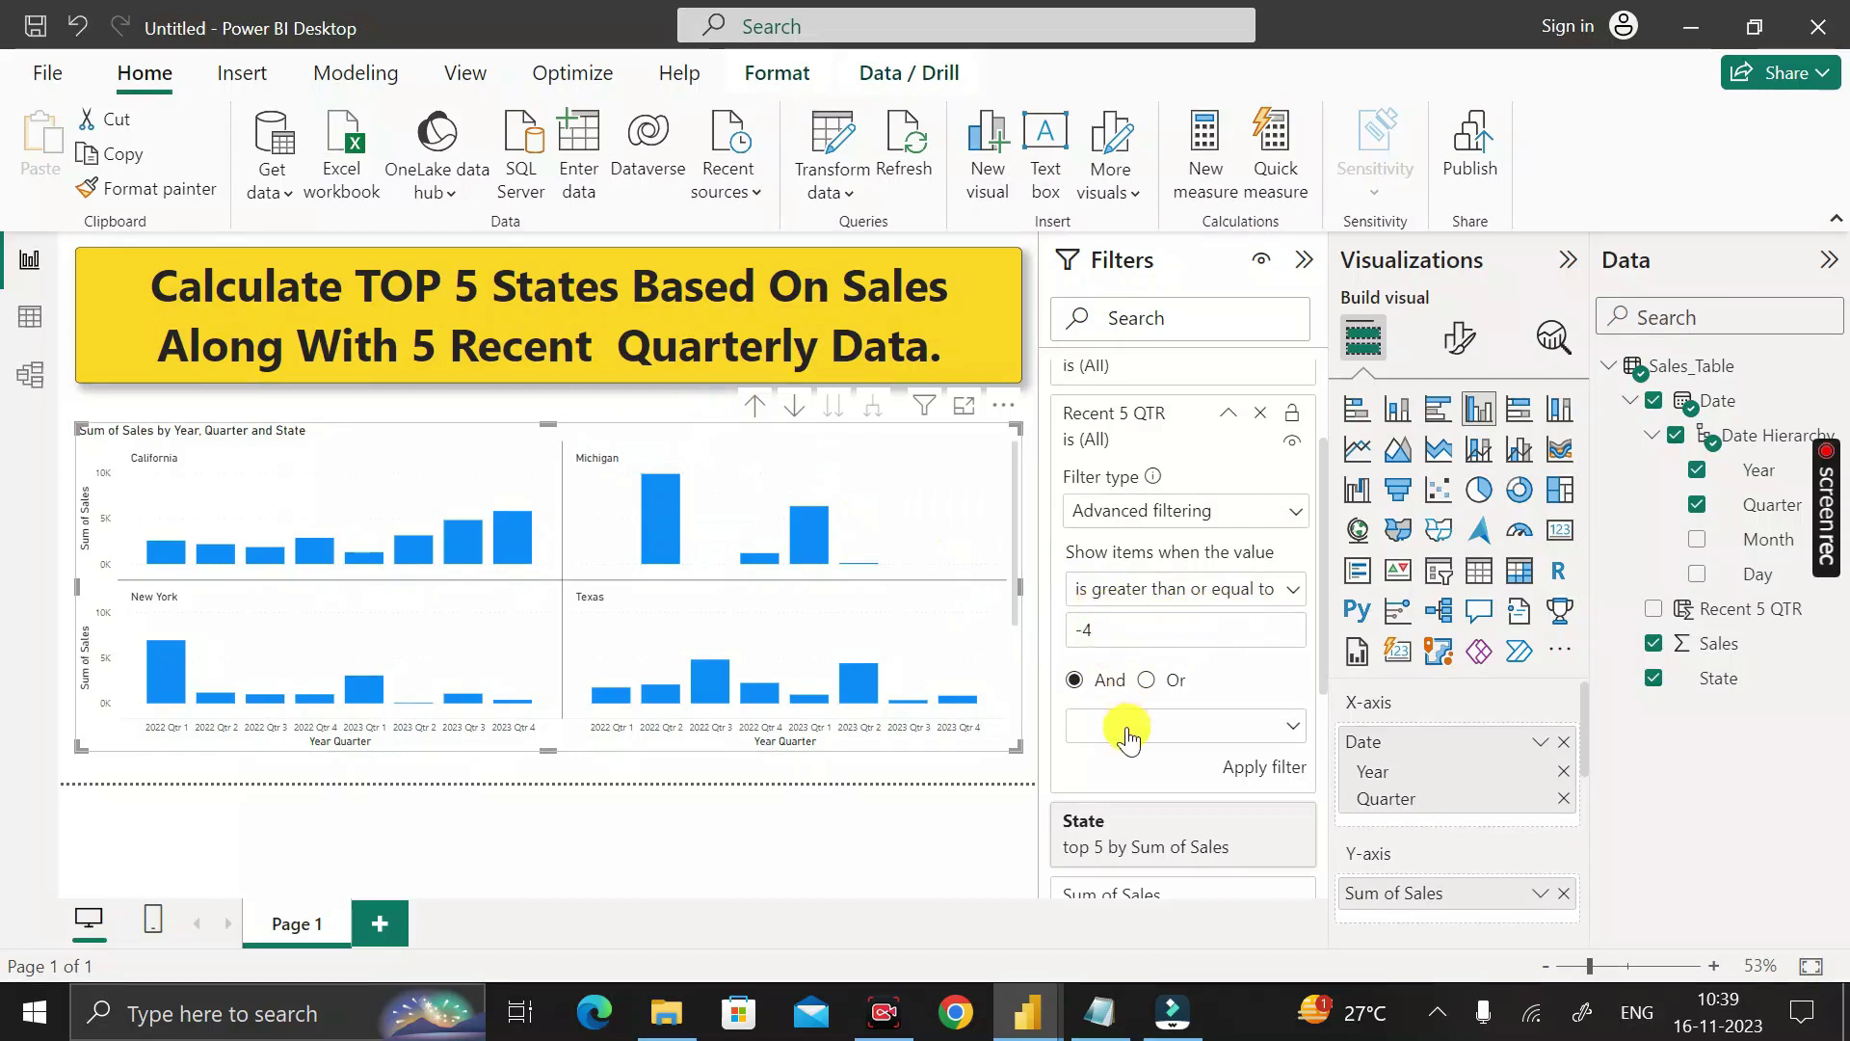
# Add a second And condition "is less than or equal to" 0 to the Recent 5 QTR filter and apply the filter.
pyautogui.click(1291, 730)
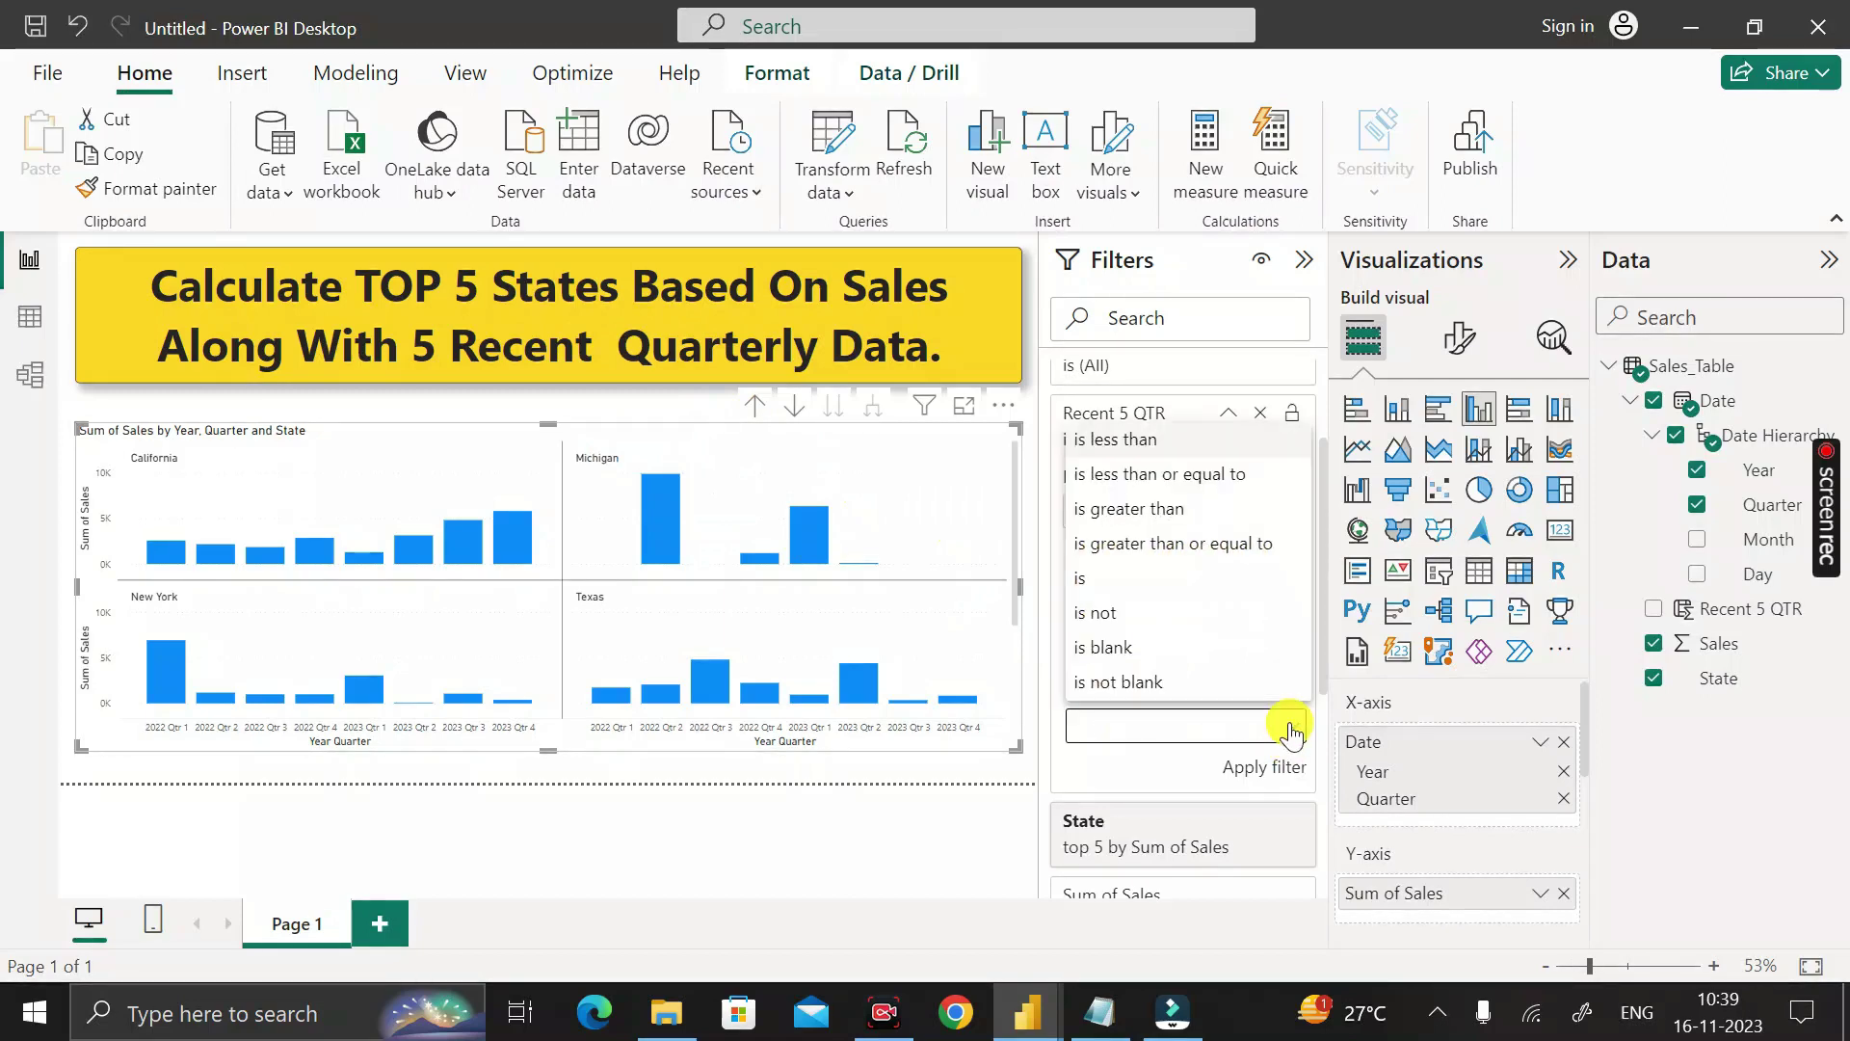
pyautogui.click(1178, 476)
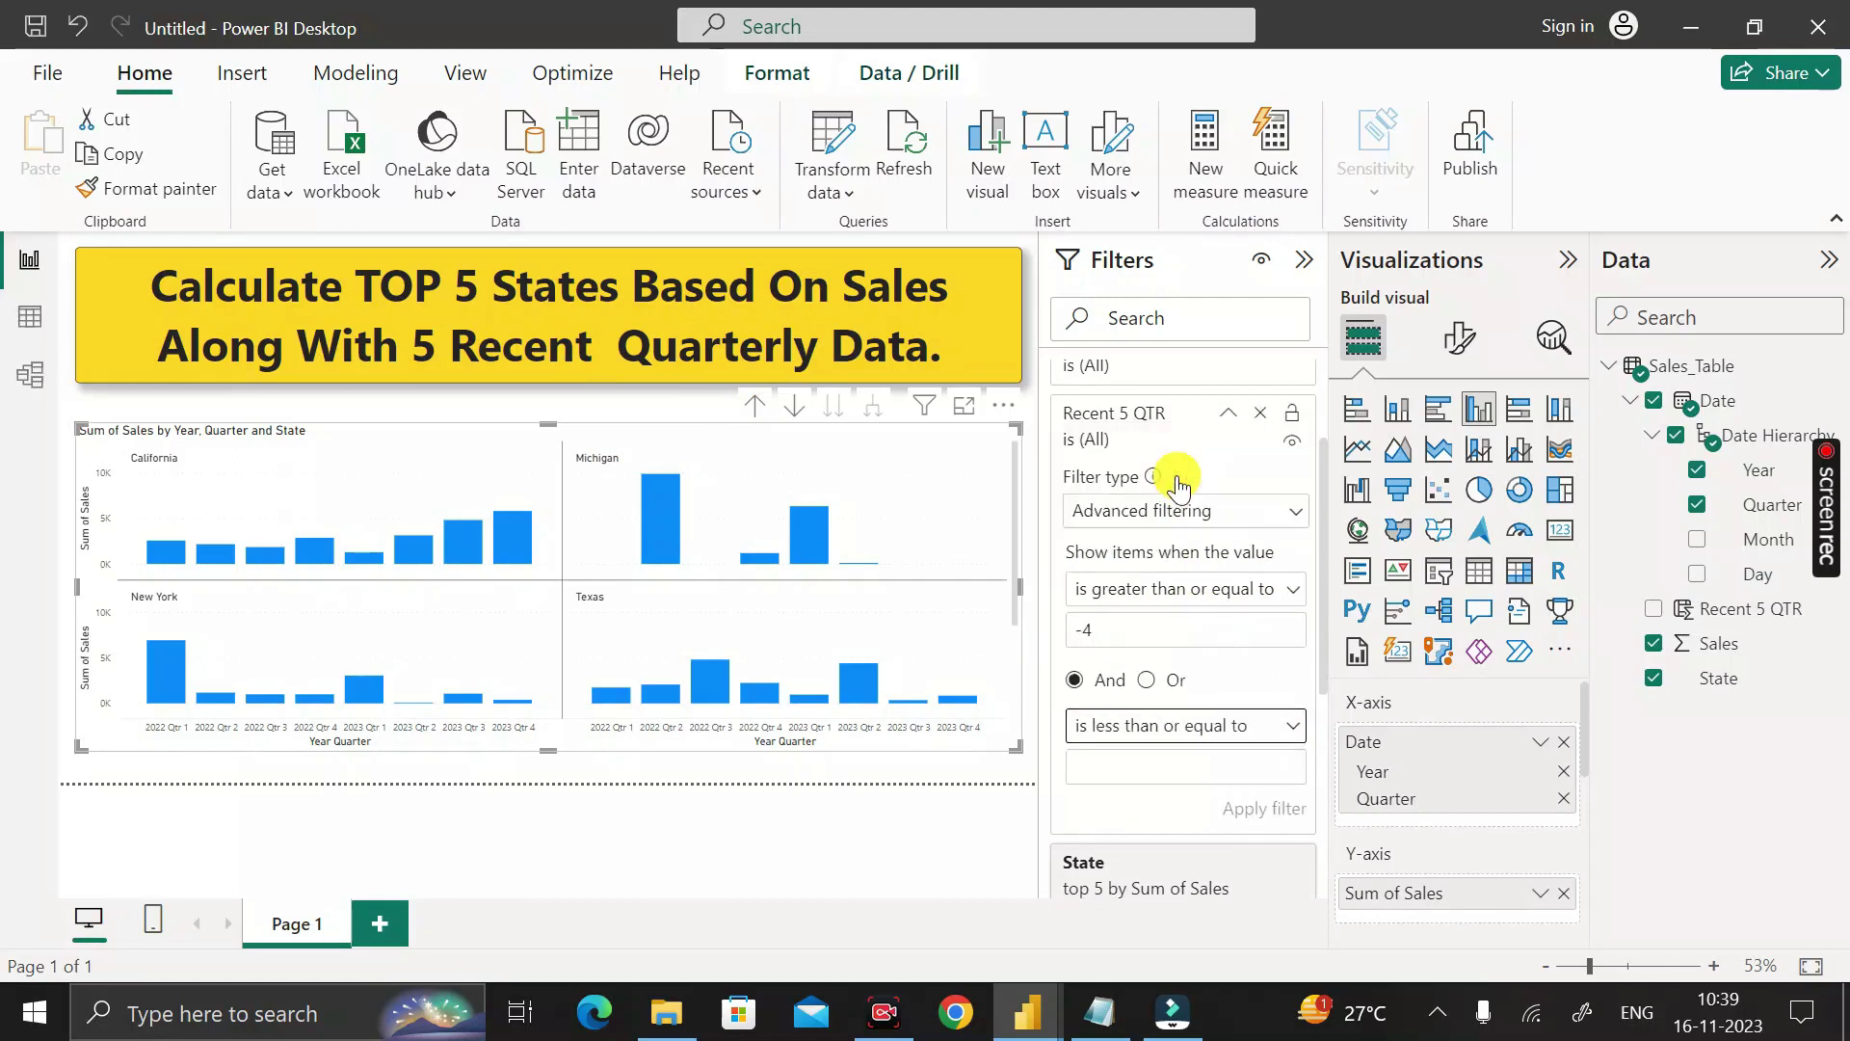
pyautogui.click(1169, 768)
pyautogui.write('0')
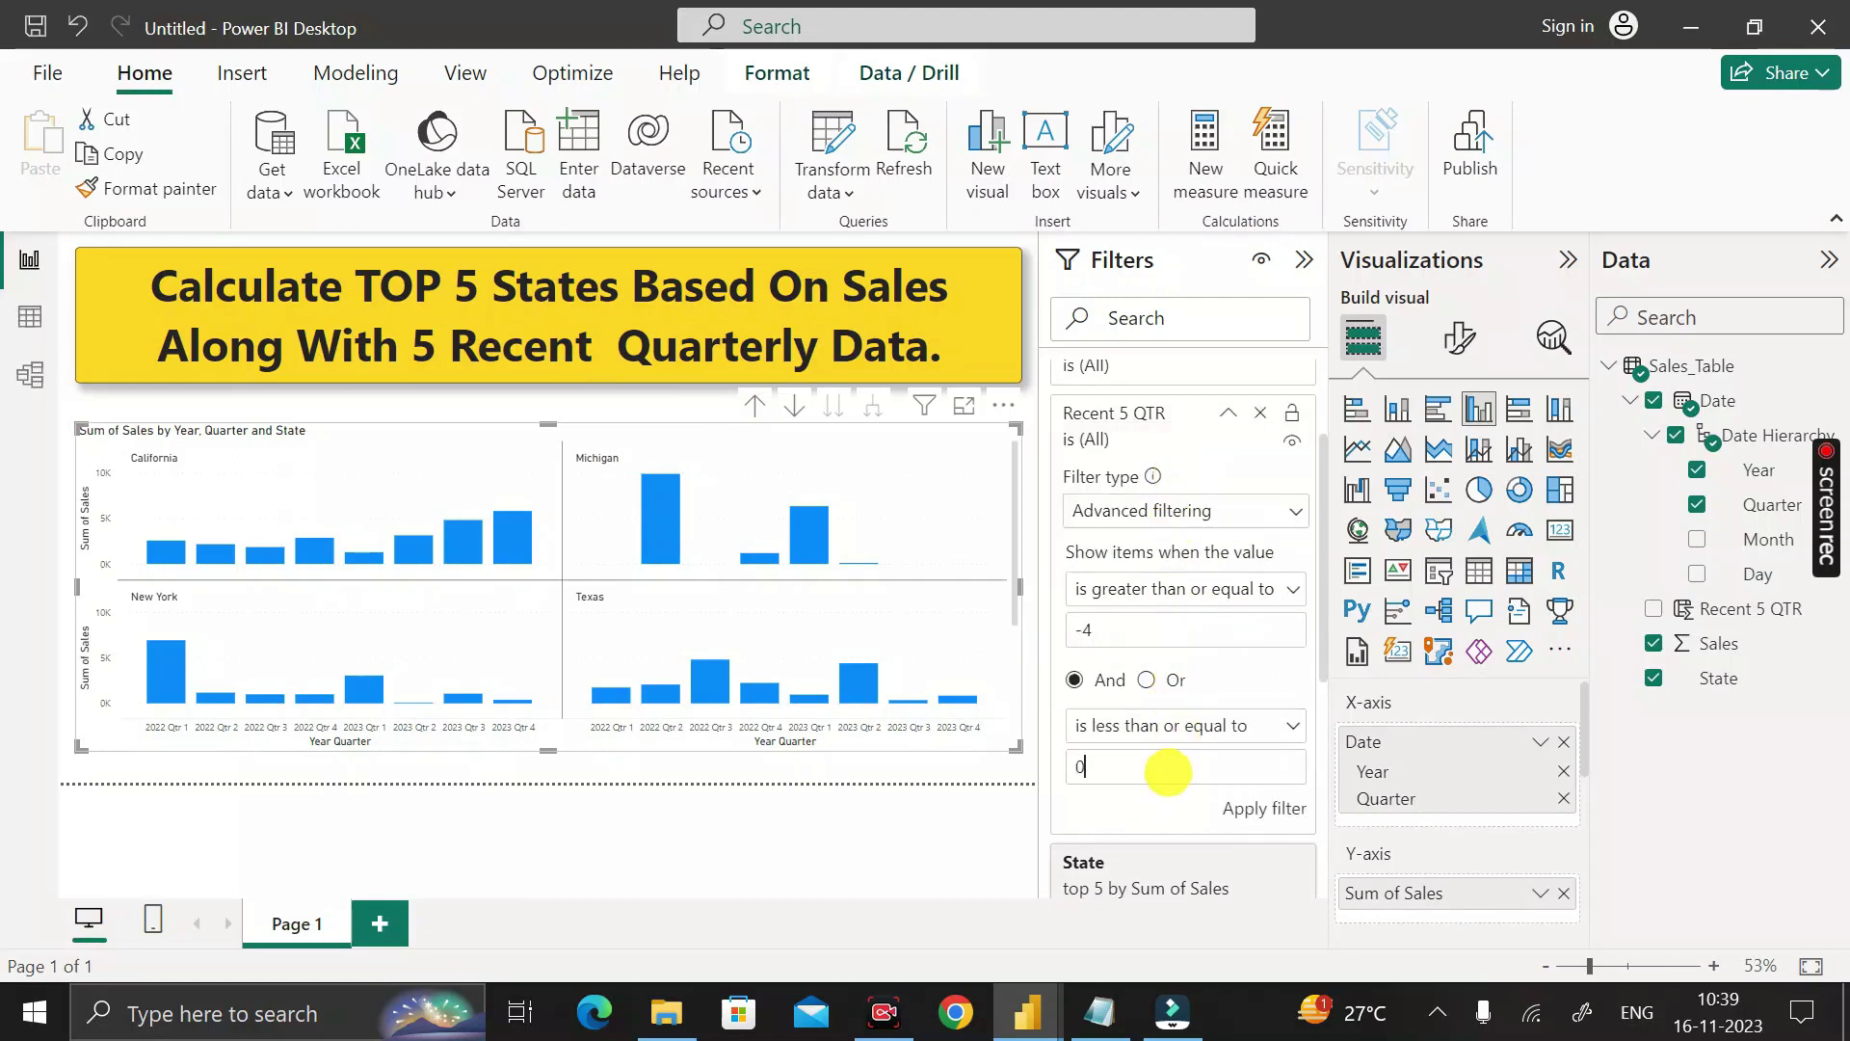
pyautogui.click(1250, 809)
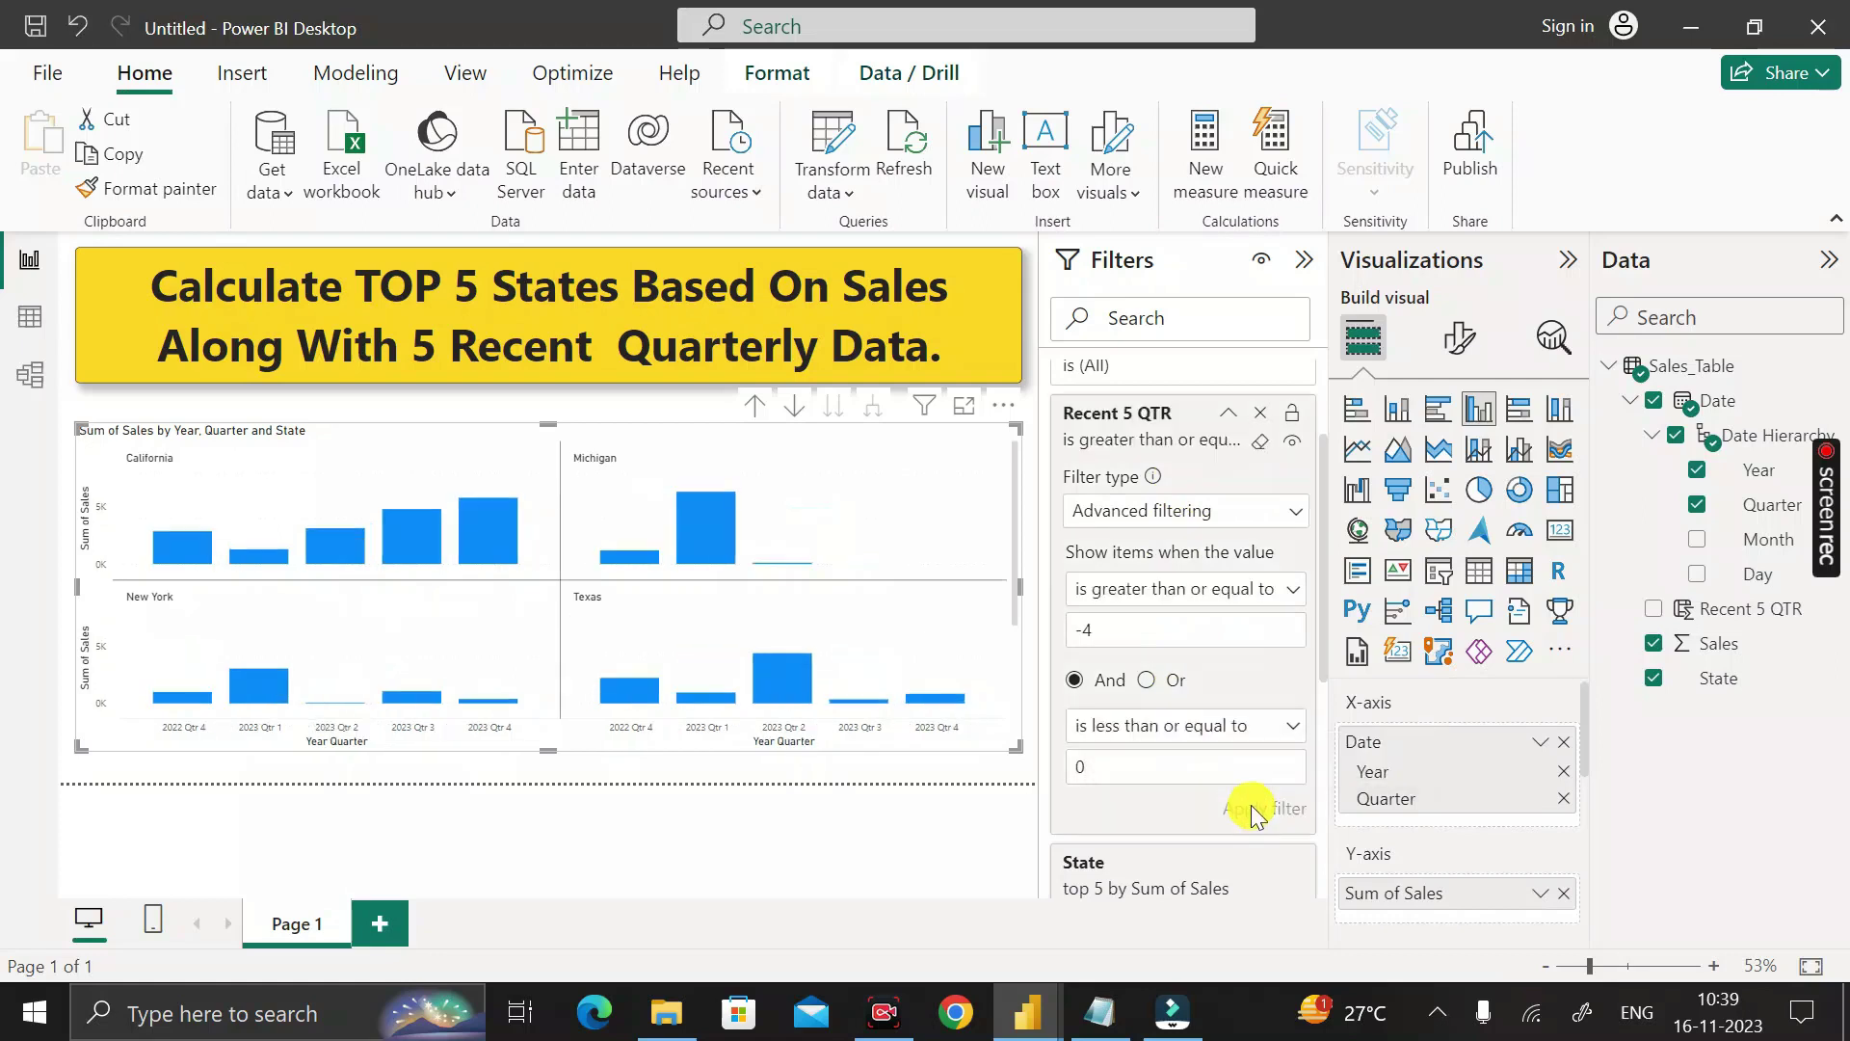
pyautogui.moveTo(708, 696)
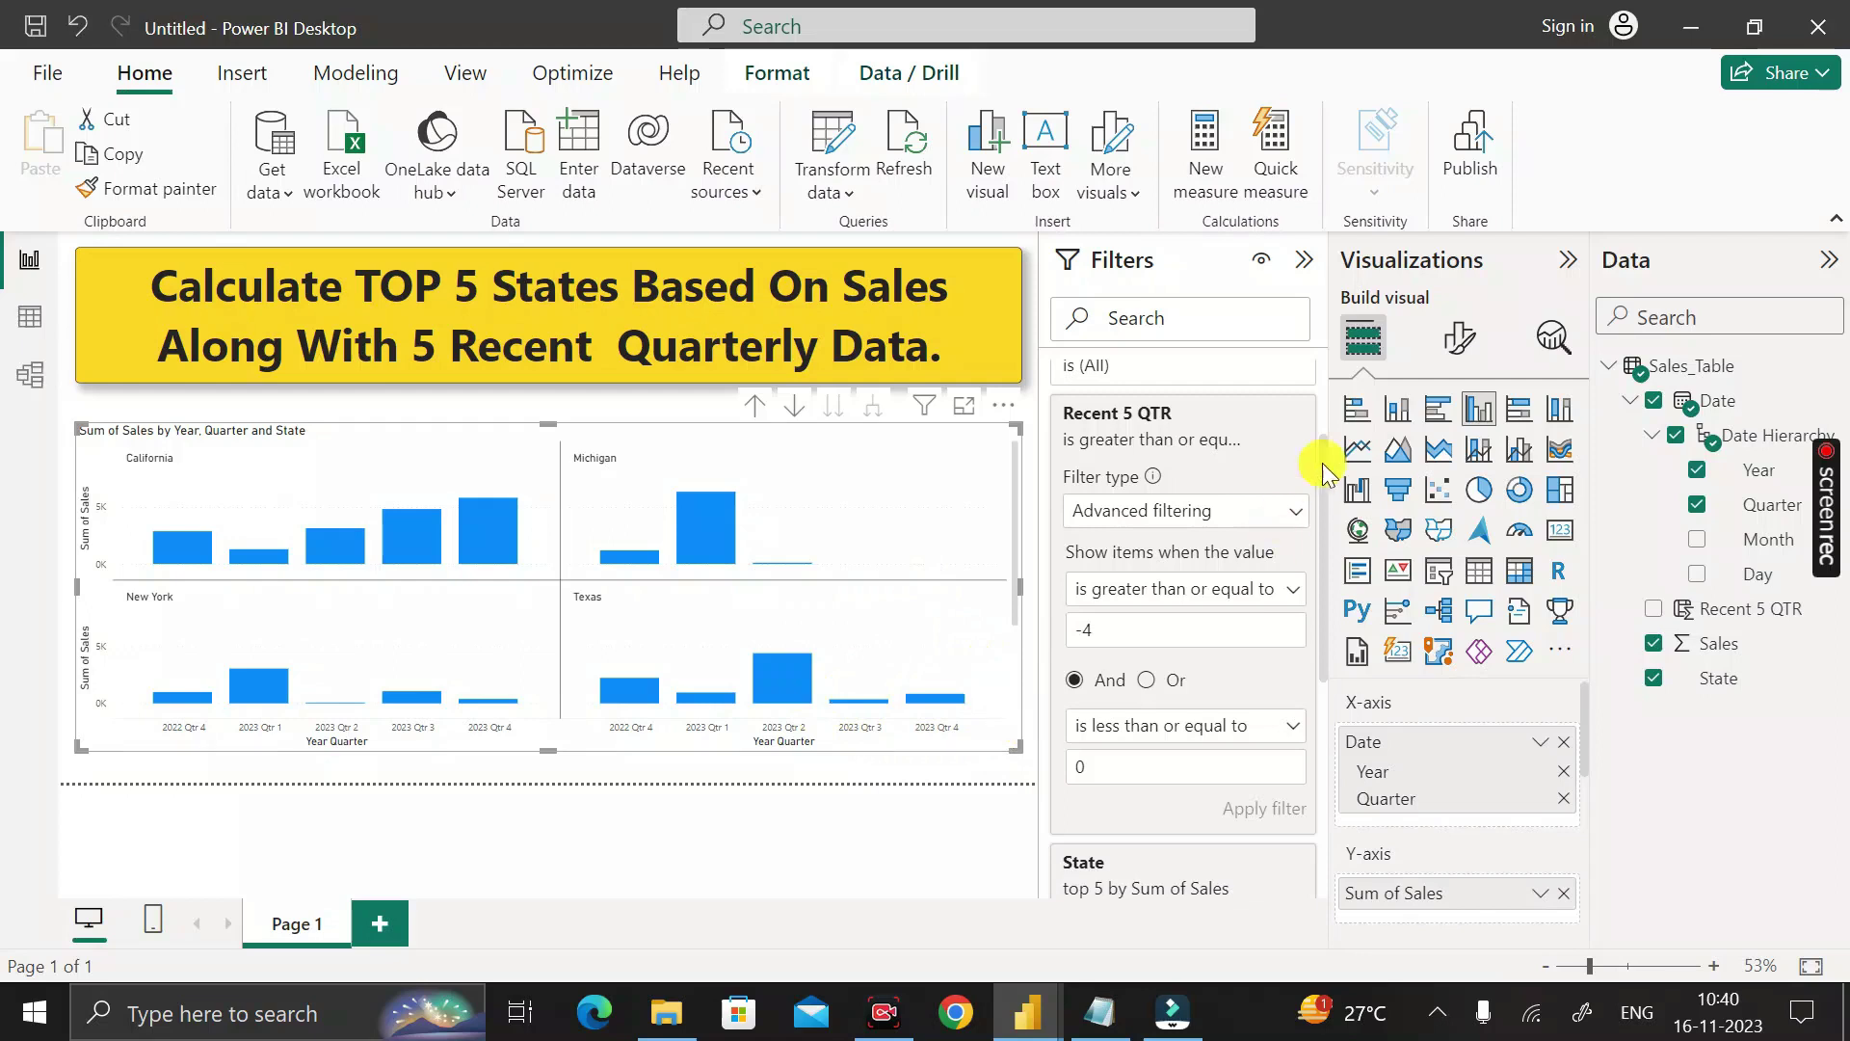
# Set the column chart's small multiples layout to 1 row and 5 columns.
pyautogui.click(1460, 347)
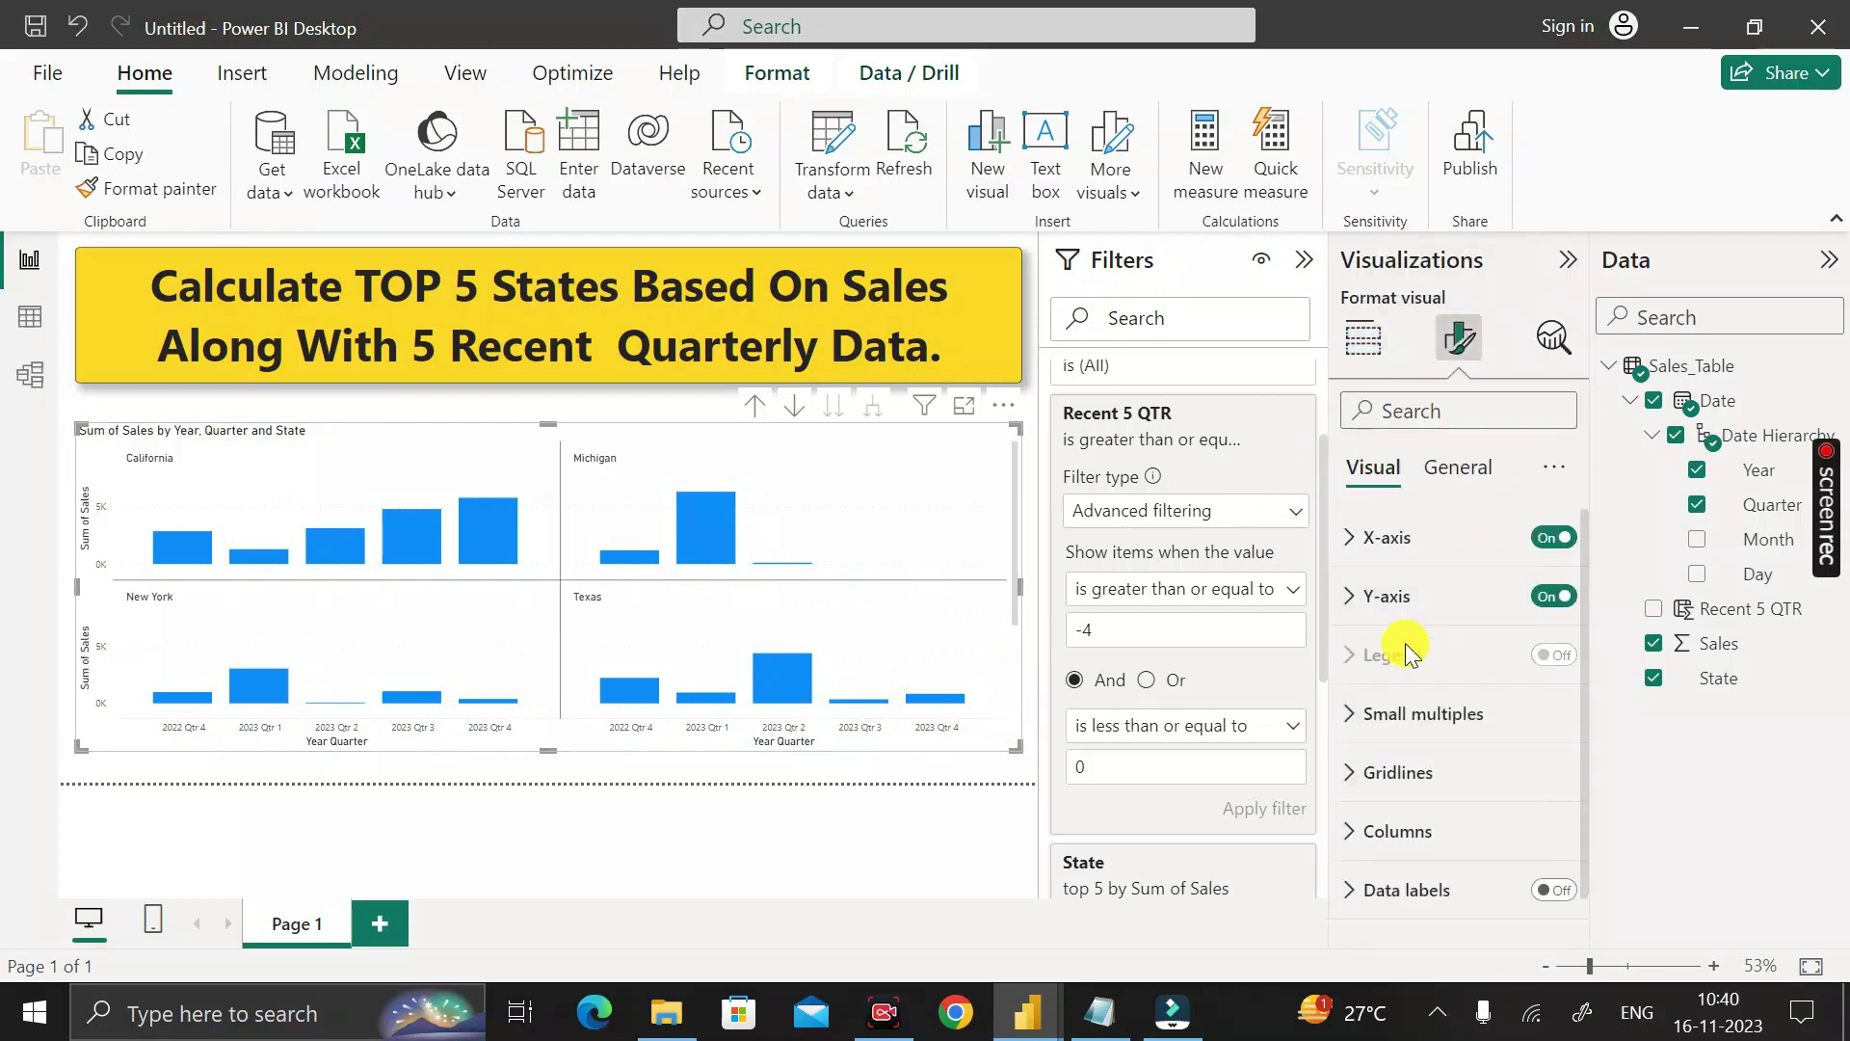
pyautogui.click(1354, 716)
pyautogui.scroll(-2, 1441, 668)
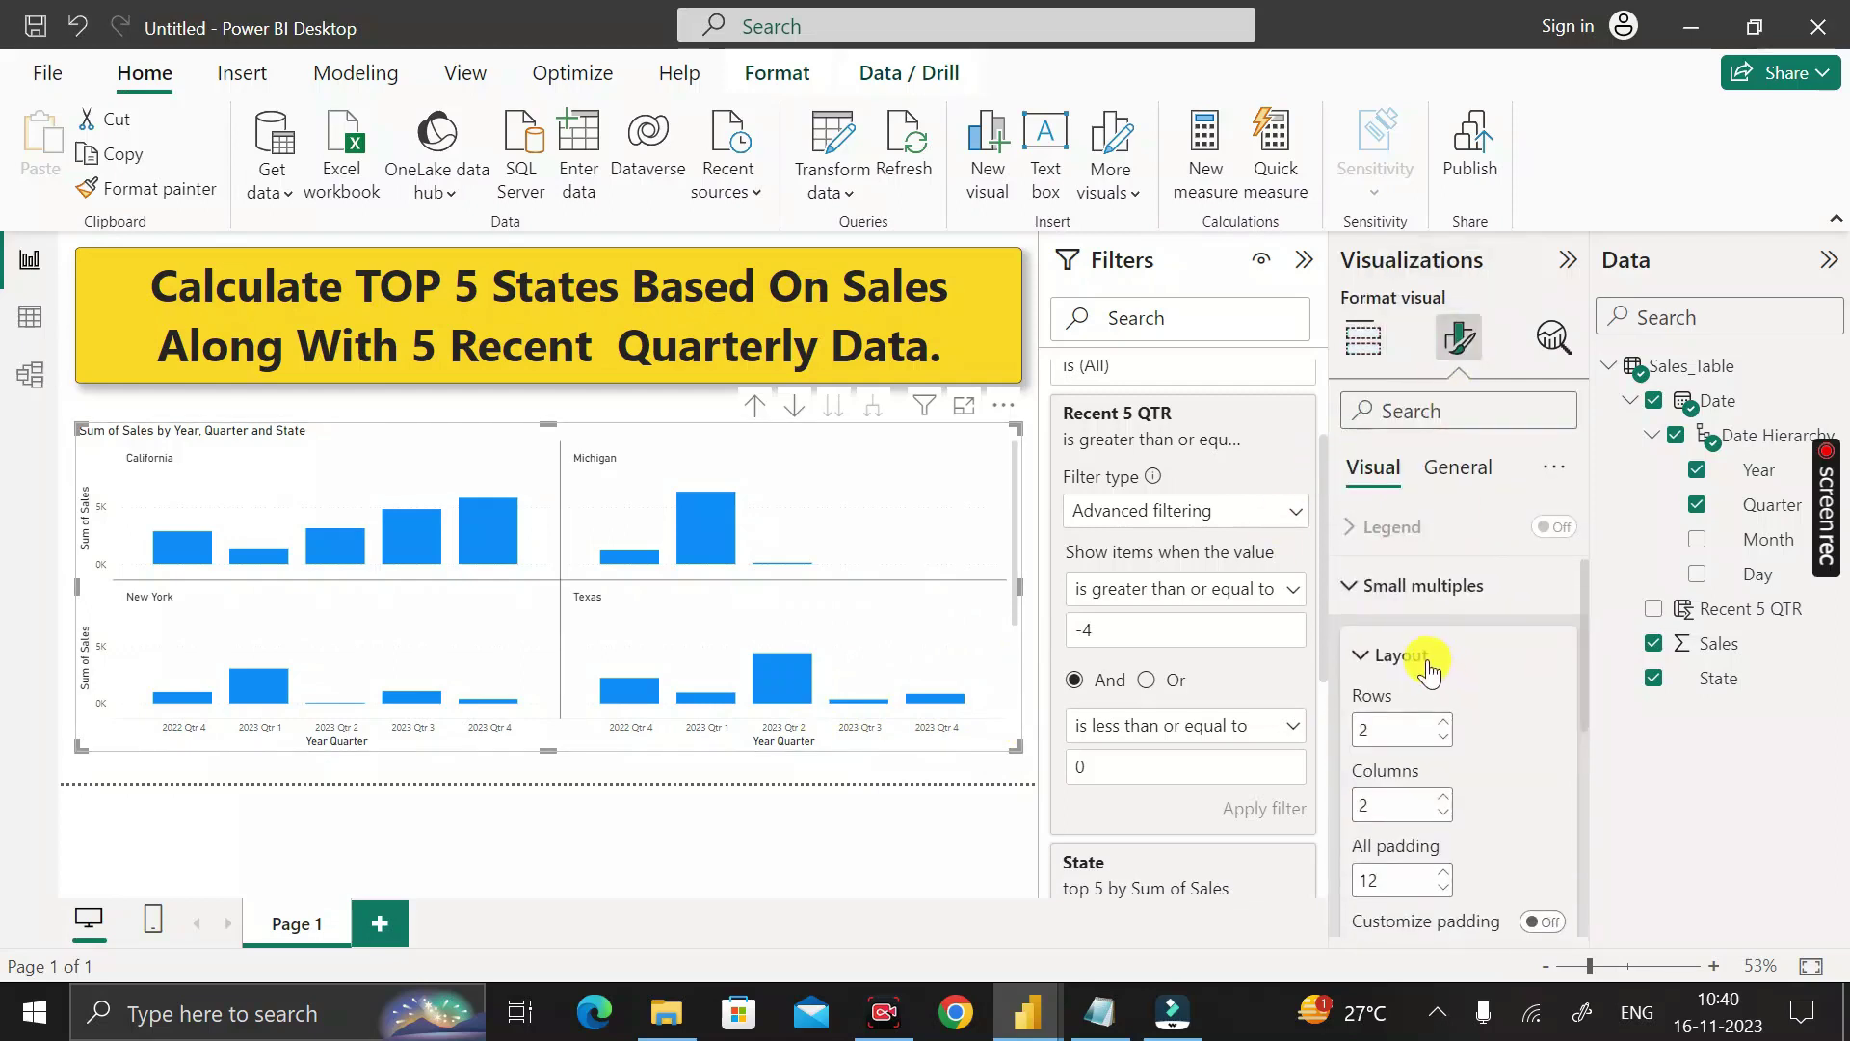
pyautogui.click(1444, 739)
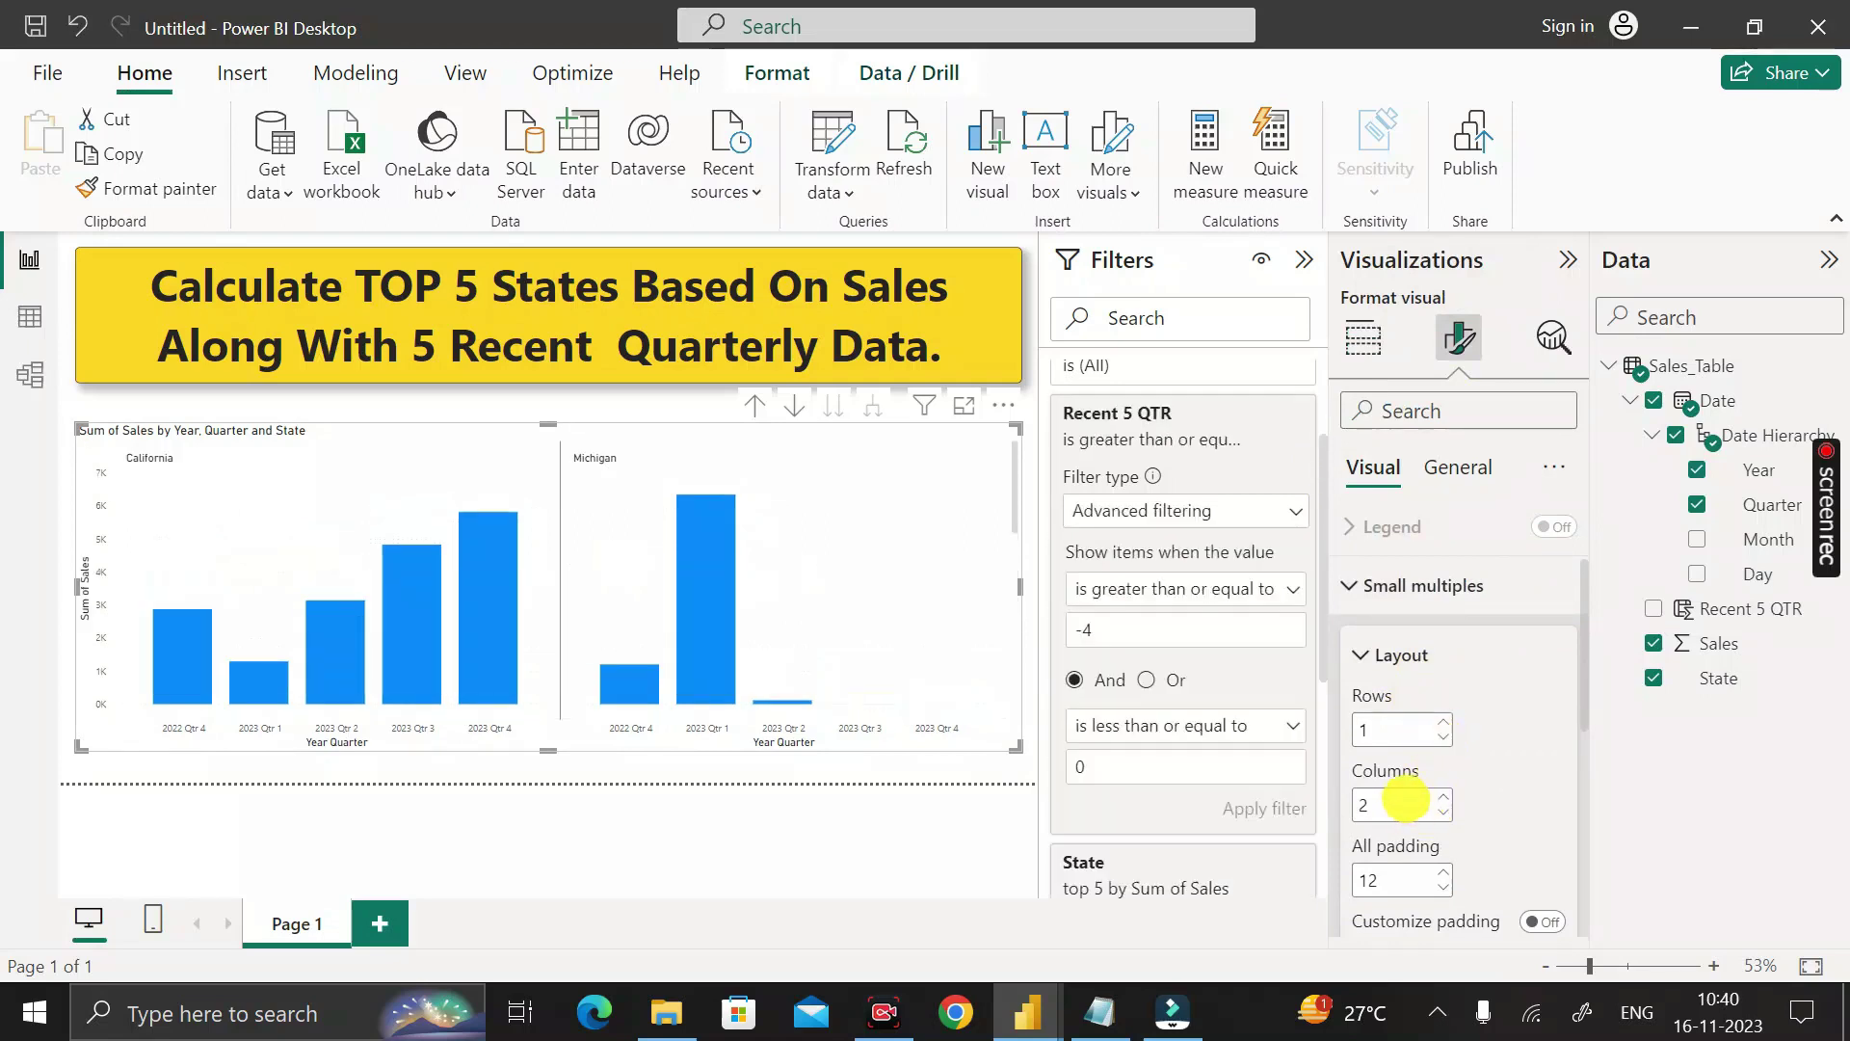
pyautogui.click(1443, 796)
pyautogui.click(1443, 796)
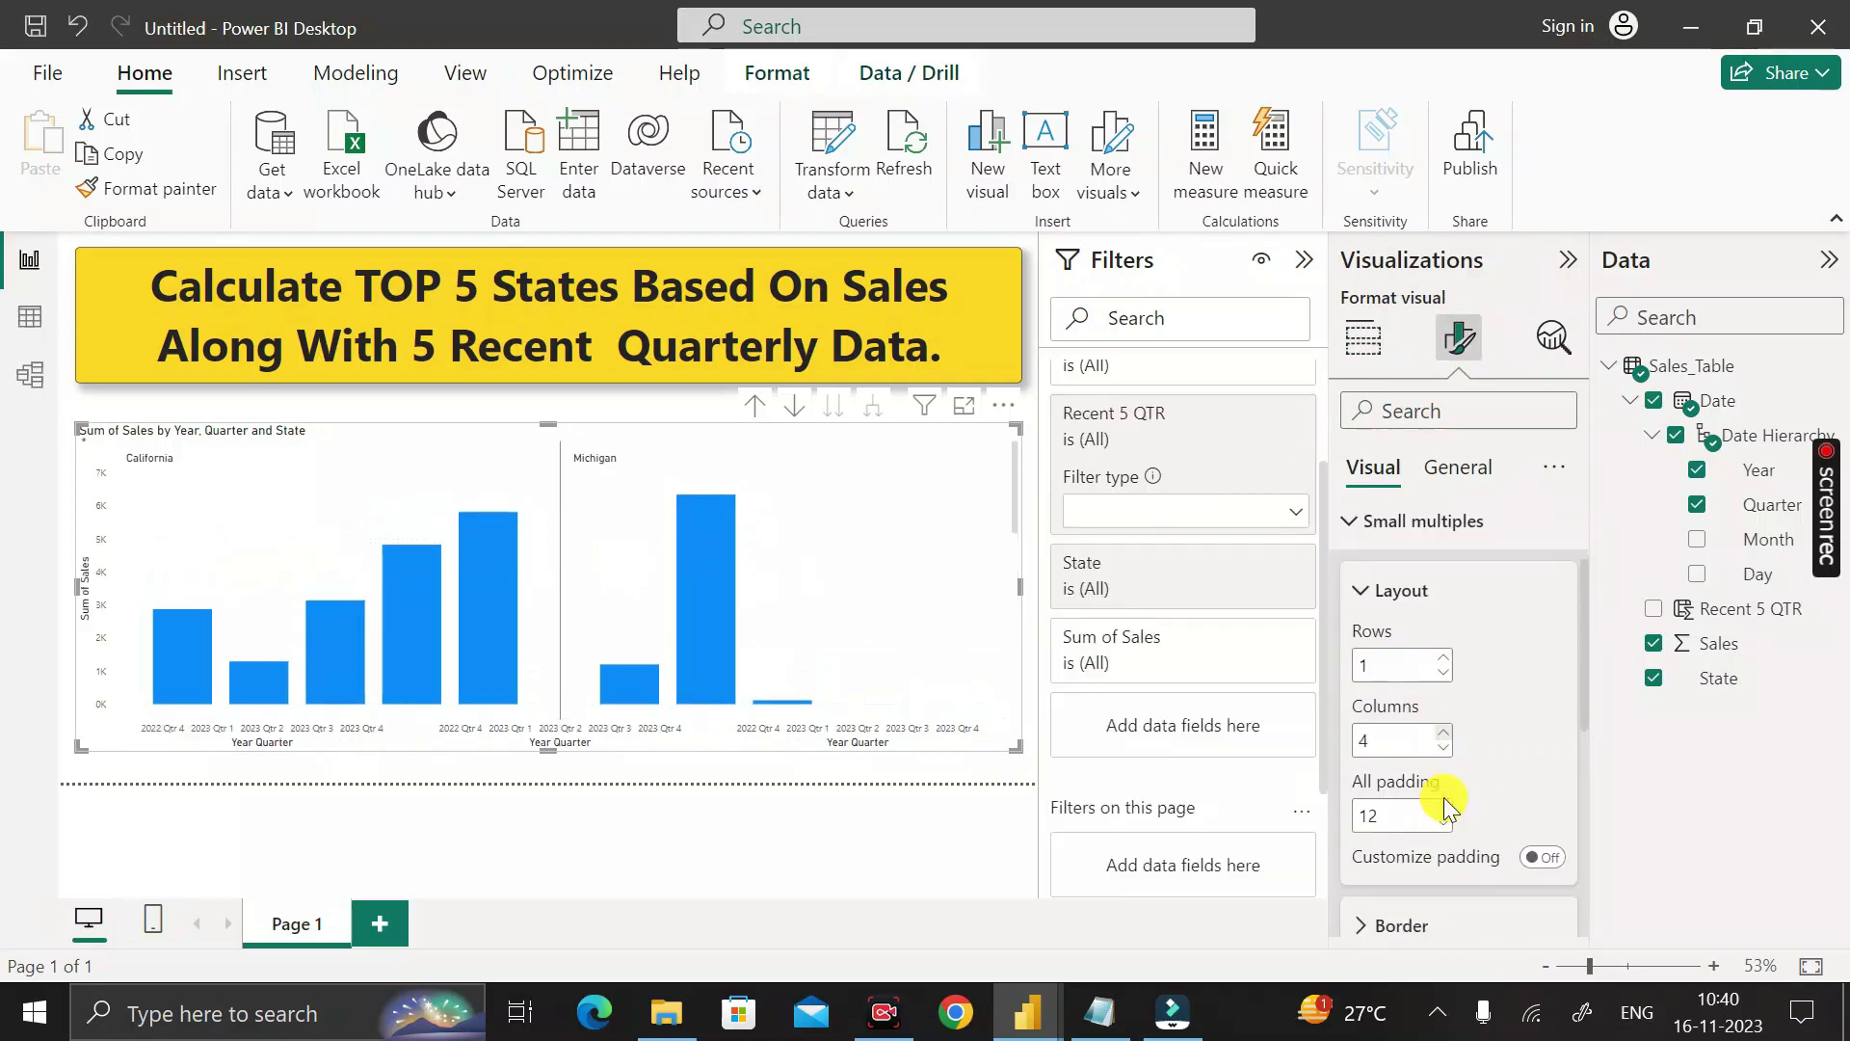
pyautogui.click(1443, 735)
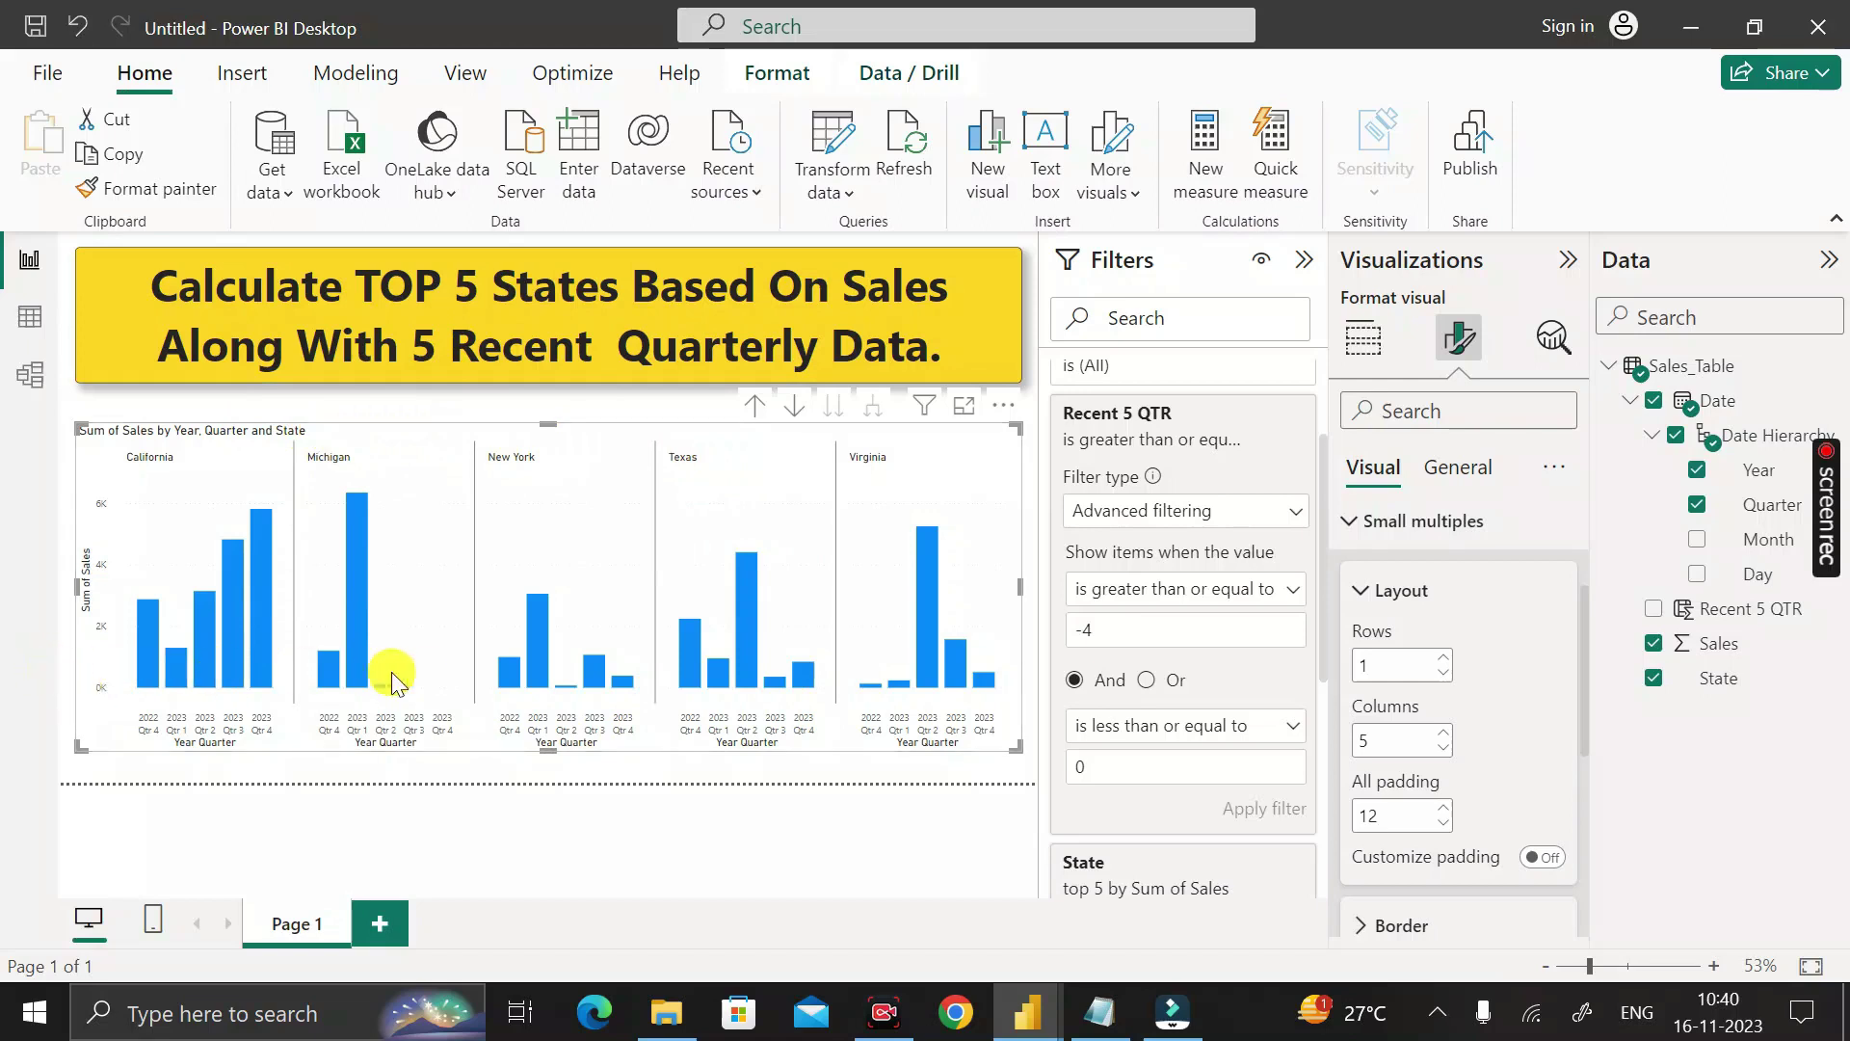
pyautogui.click(452, 758)
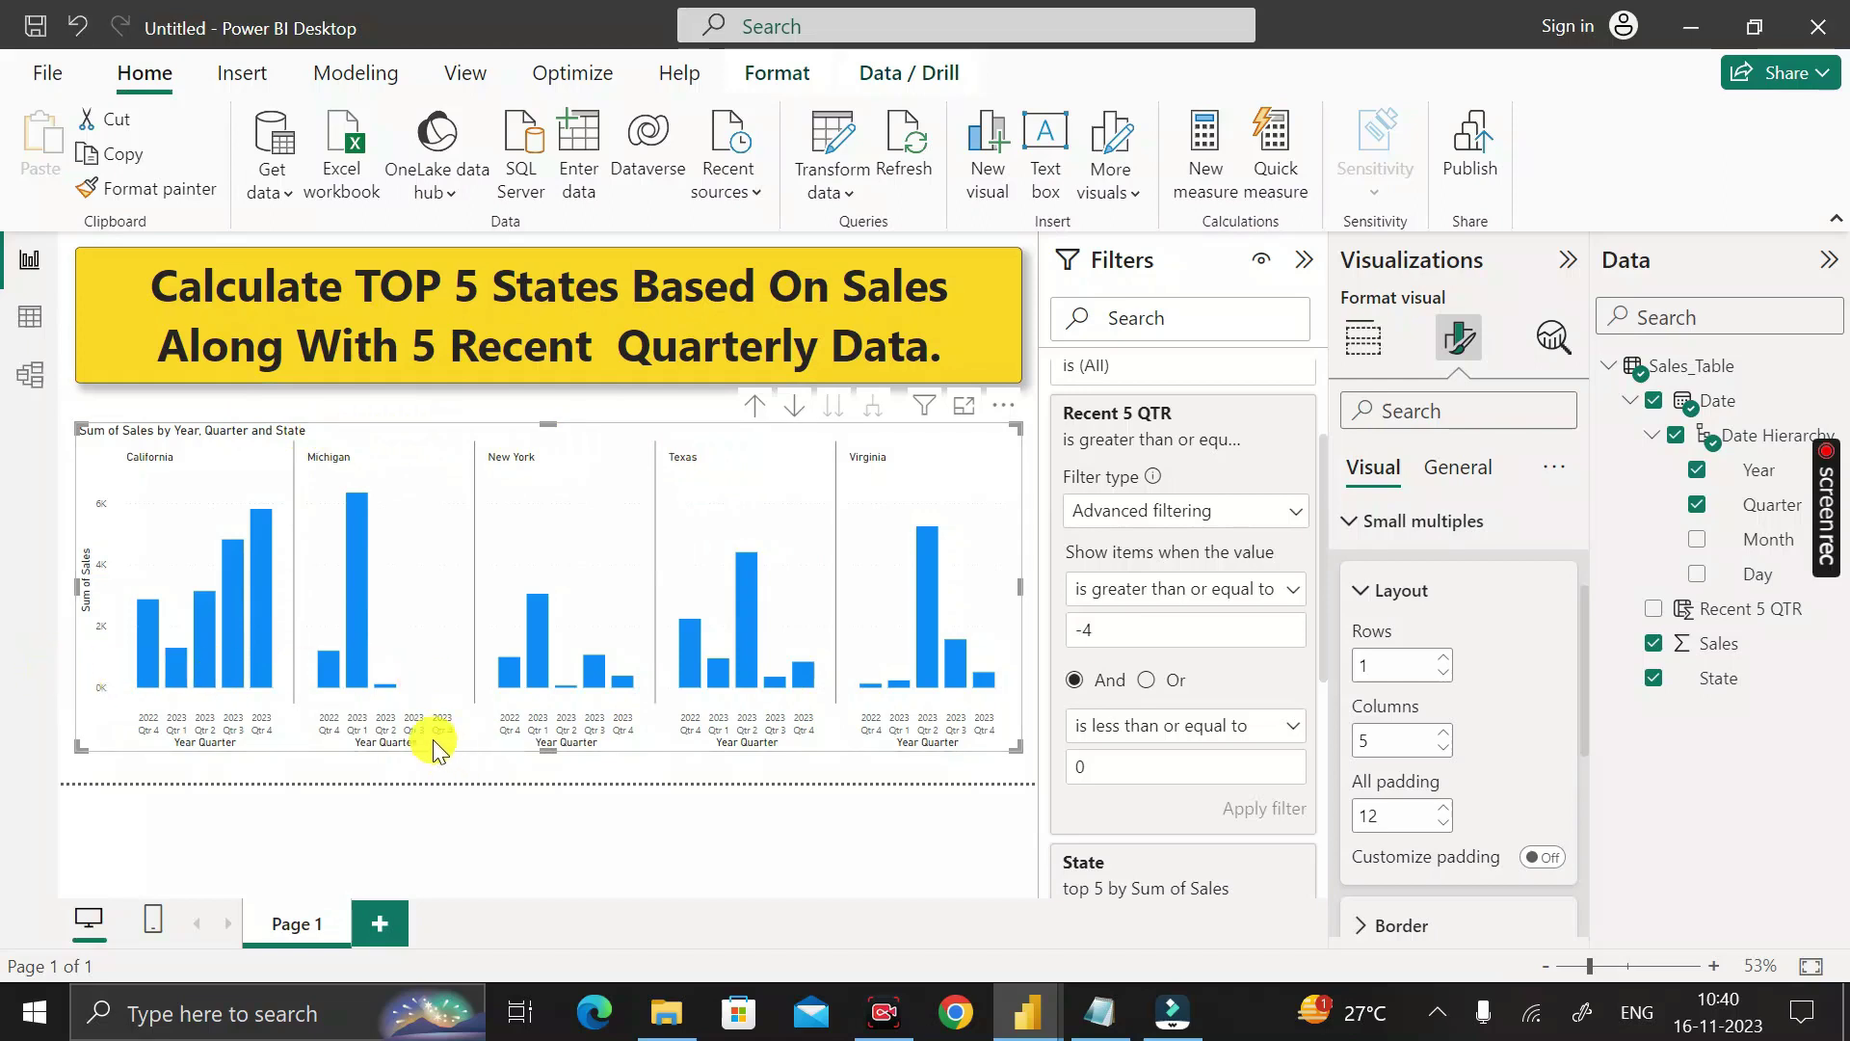